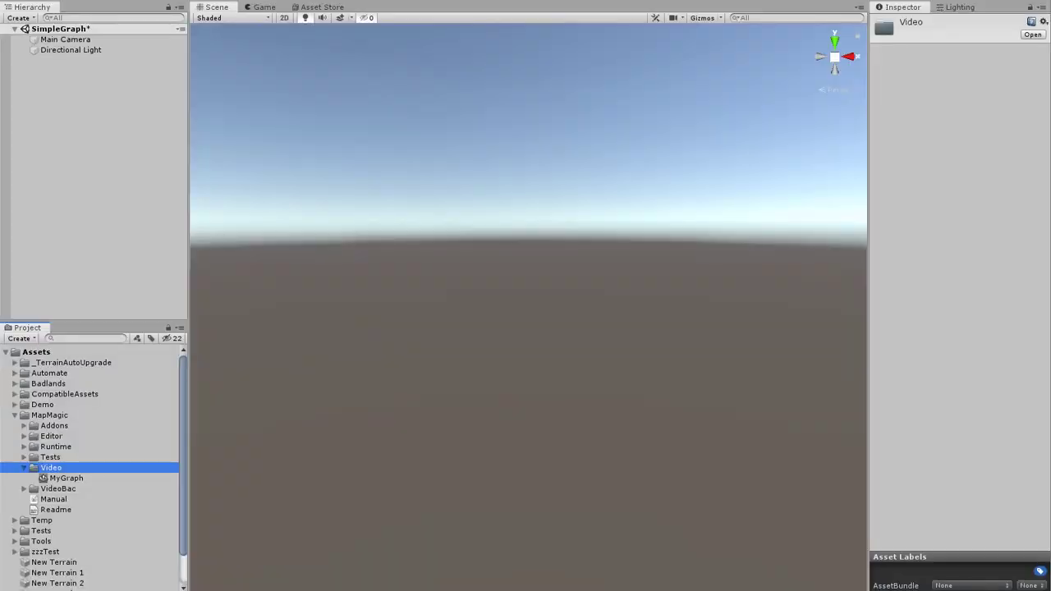
Step: Create an empty MapMagic graph in the Video folder and name it SimpleGraph
{"action": "right_click", "coordinate": [56, 470]}
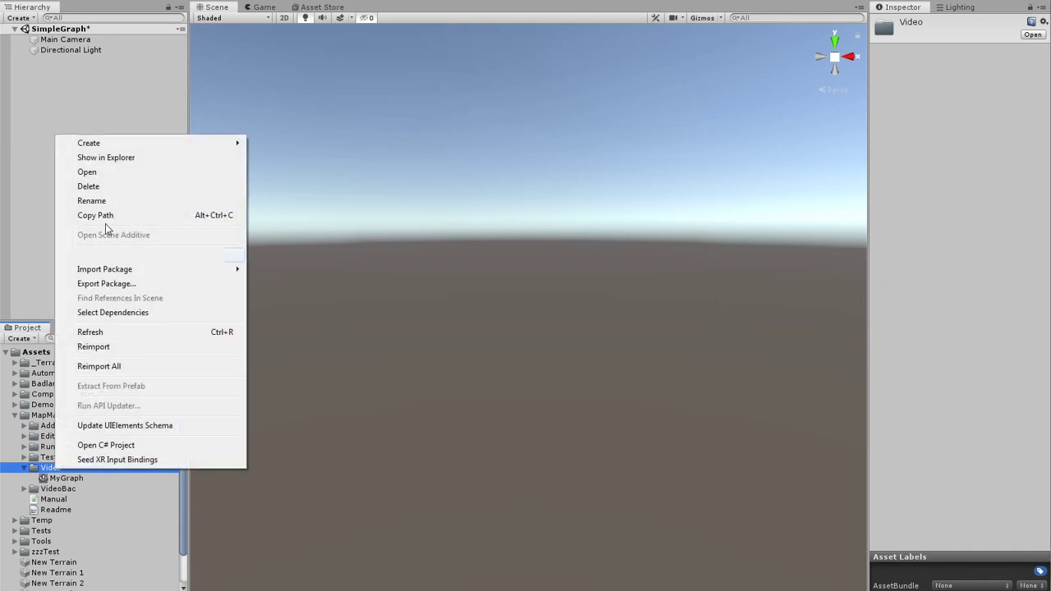
{"action": "mouse_move", "coordinate": [124, 144]}
{"action": "mouse_move", "coordinate": [331, 269]}
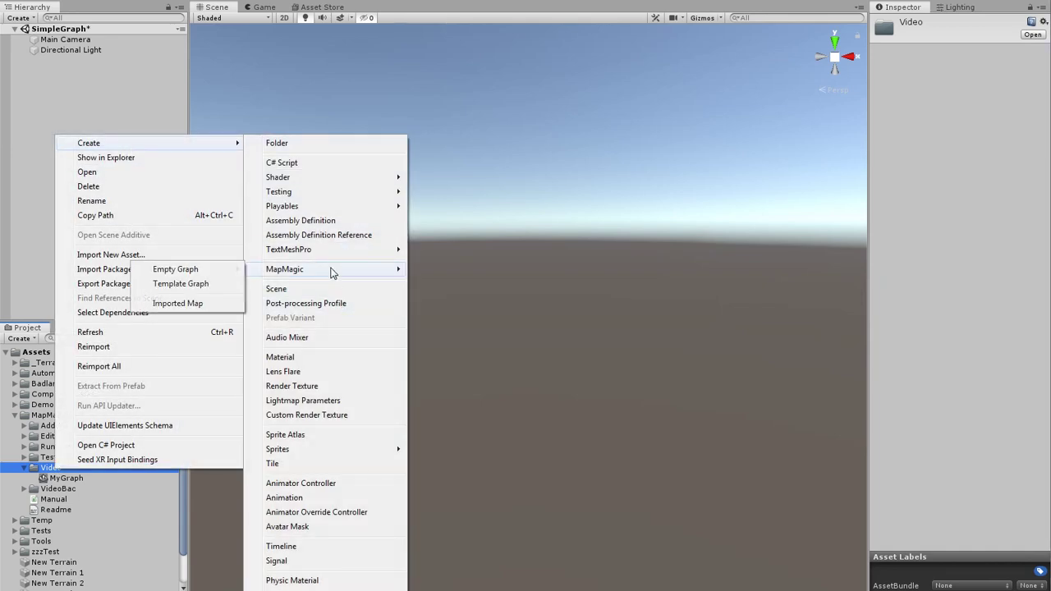
{"action": "left_click", "coordinate": [181, 270]}
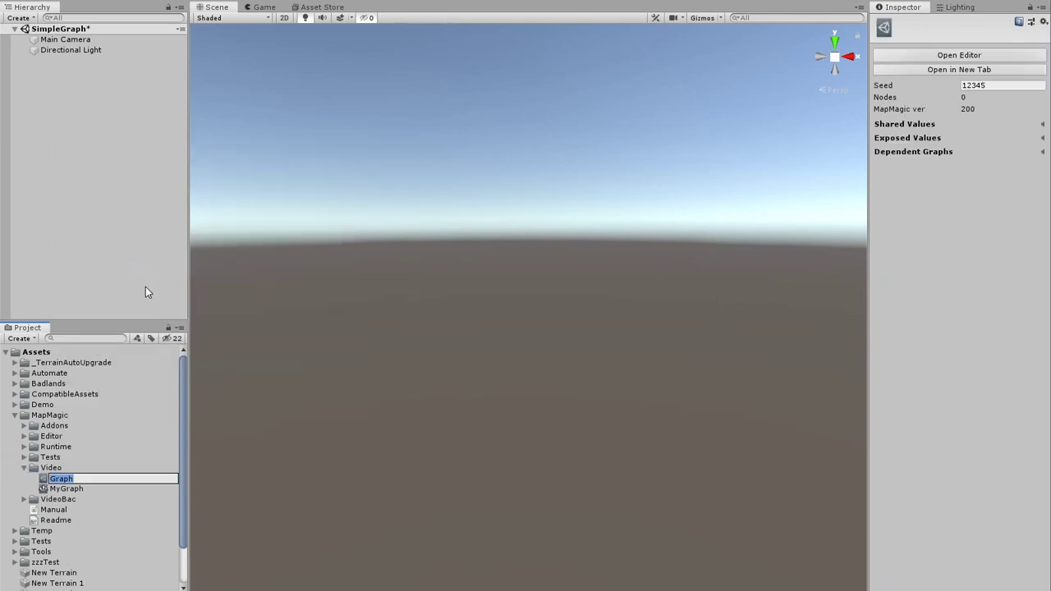
{"action": "type", "text": "Simple"}
{"action": "key", "text": "Return"}
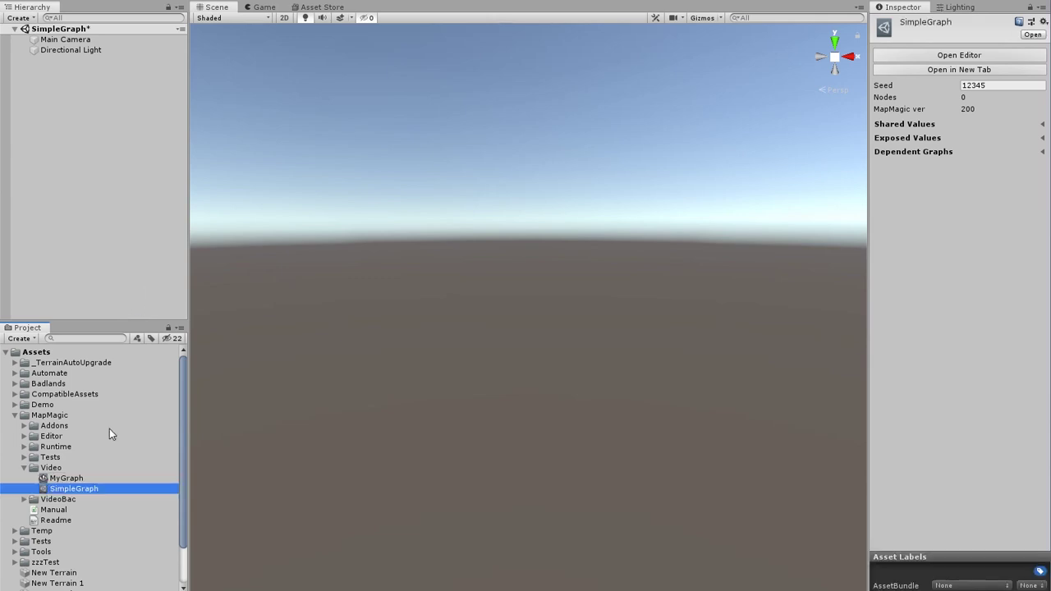
Step: Open SimpleGraph in the MapMagic Graph editor and dock the editor below the Scene view
{"action": "double_click", "coordinate": [95, 490]}
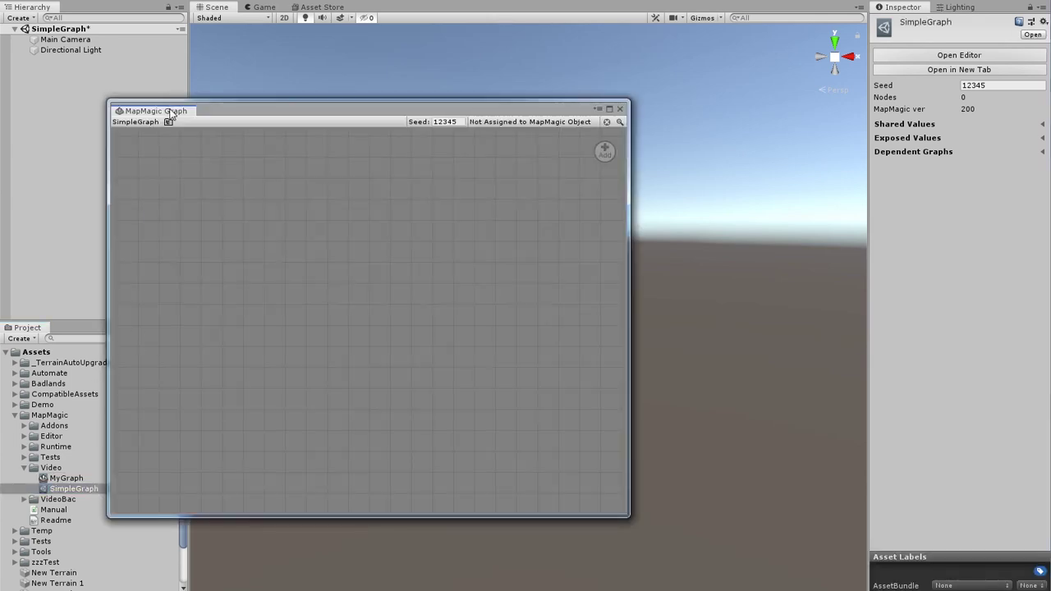
{"action": "left_click_drag", "start_coordinate": [328, 451], "coordinate": [355, 547]}
{"action": "left_click_drag", "start_coordinate": [424, 394], "coordinate": [413, 317]}
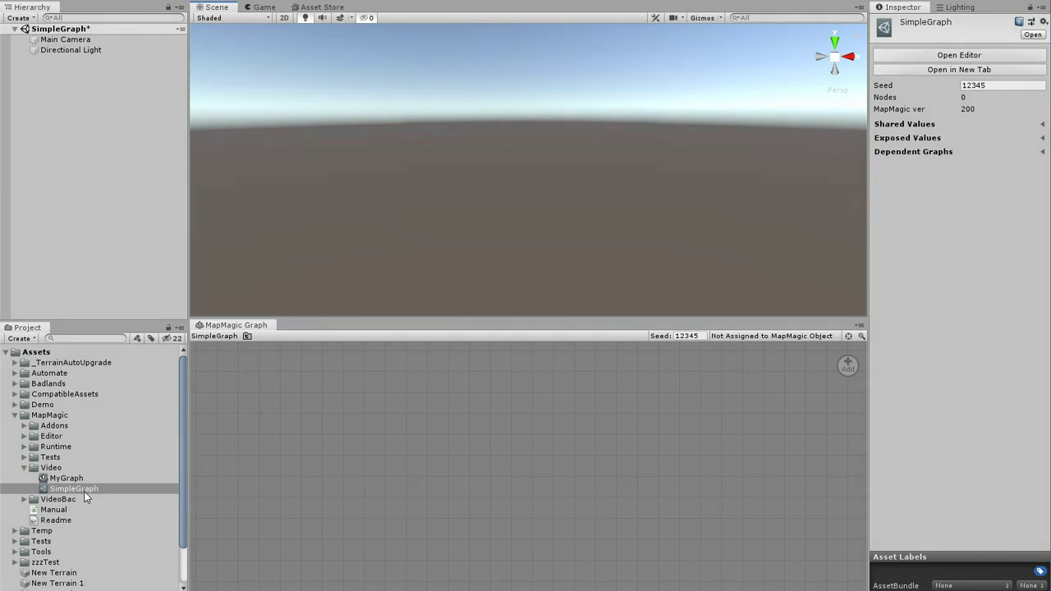
Step: Place SimpleGraph in the scene as a Map Magic object and pin a 3 by 3 block of draft tiles
{"action": "left_click_drag", "start_coordinate": [84, 493], "coordinate": [441, 204]}
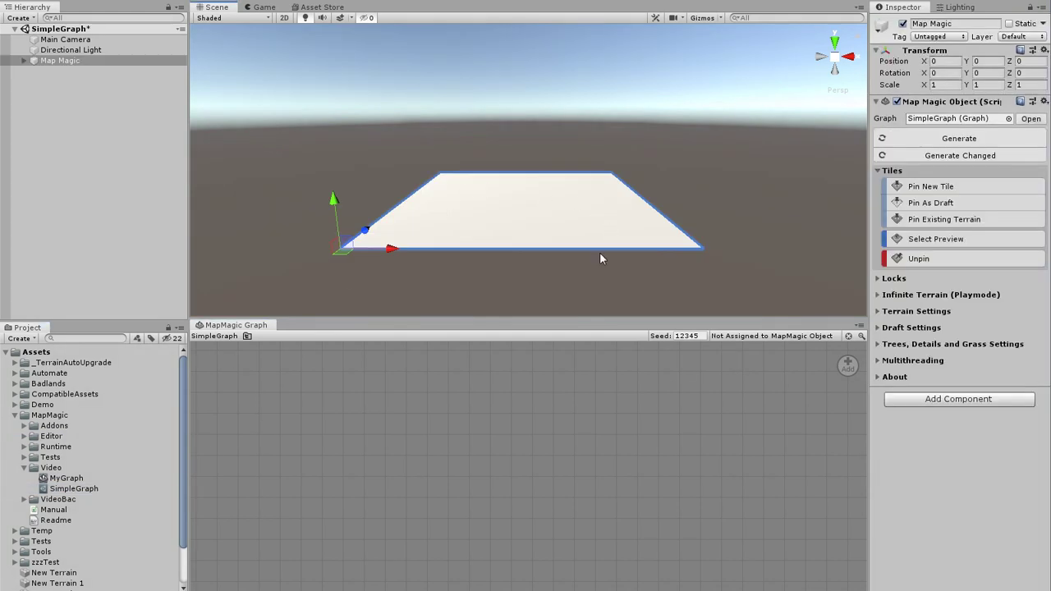
{"action": "left_click", "coordinate": [898, 203]}
{"action": "left_click_drag", "start_coordinate": [607, 145], "coordinate": [615, 242], "text": "alt"}
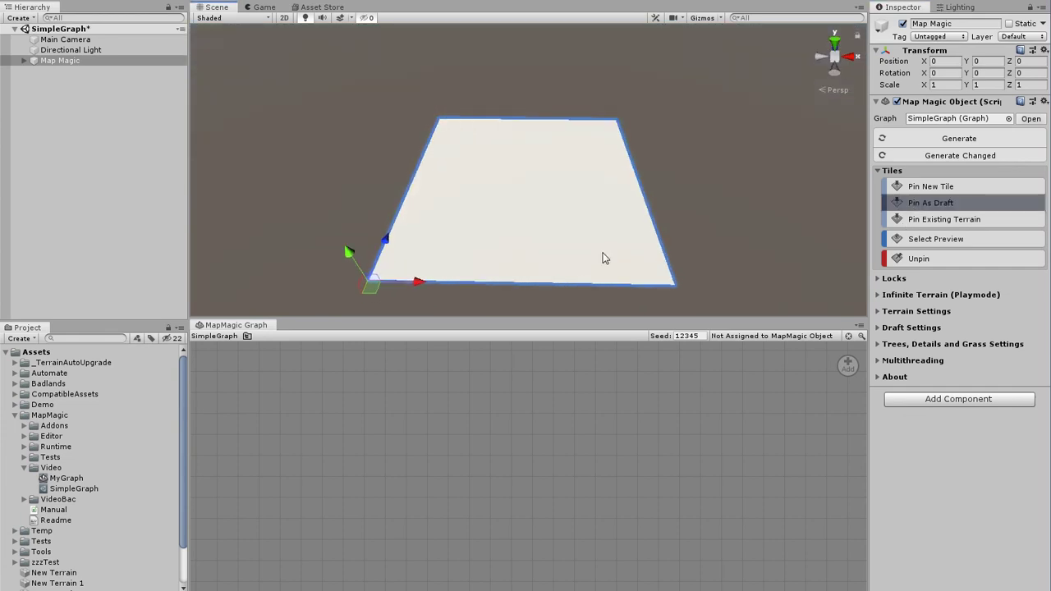
{"action": "scroll", "coordinate": [602, 258], "scroll_direction": "down", "scroll_amount": 3}
{"action": "left_click_drag", "start_coordinate": [388, 83], "coordinate": [665, 307]}
Step: Pin a new full-quality tile on the centre tile of the draft block
{"action": "left_click", "coordinate": [928, 186]}
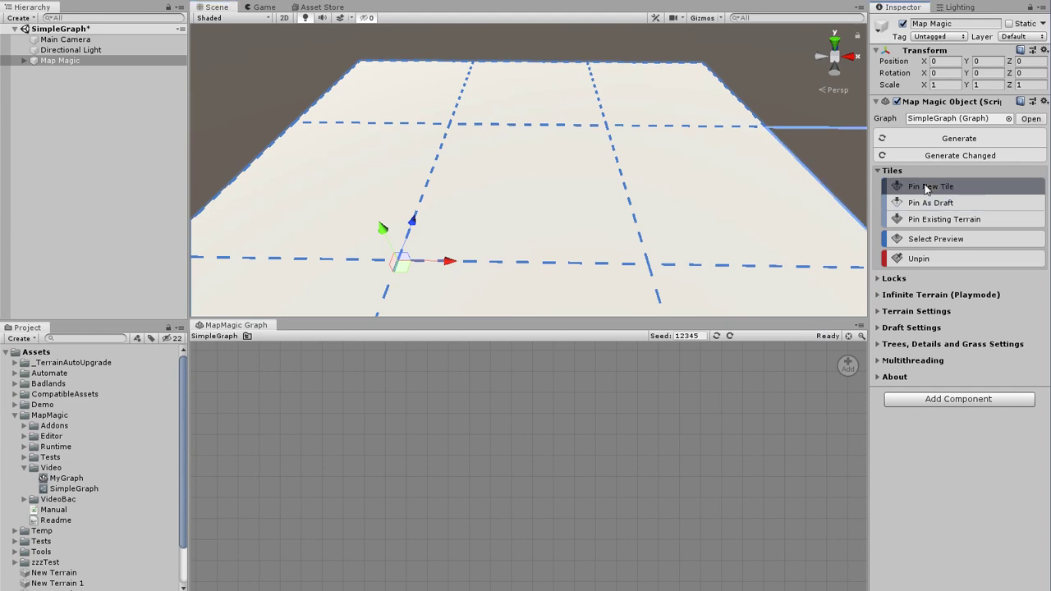
{"action": "left_click", "coordinate": [574, 182]}
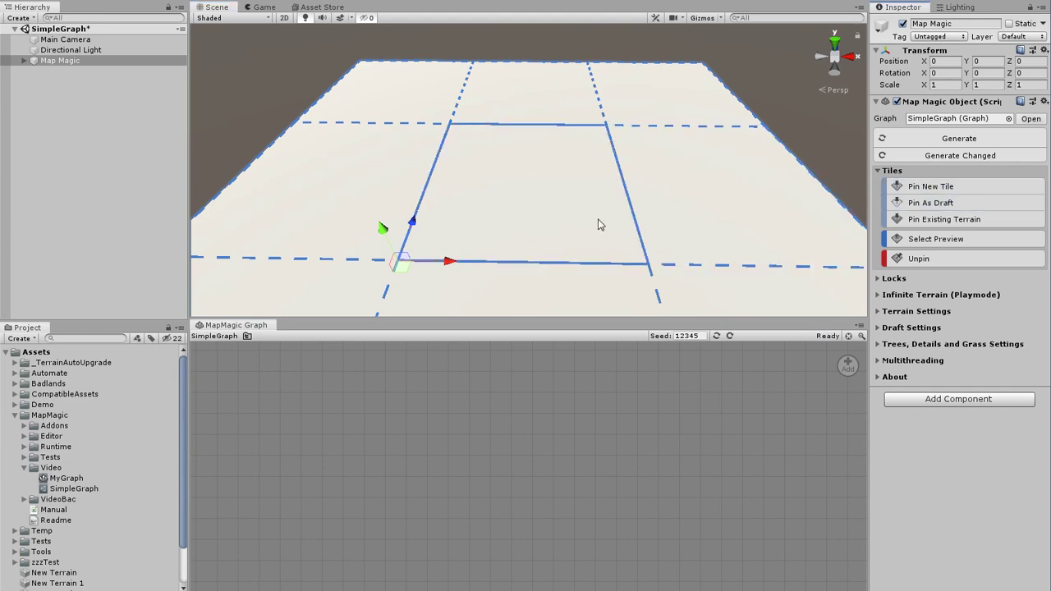
{"action": "scroll", "coordinate": [596, 228], "scroll_direction": "up", "scroll_amount": 3}
{"action": "left_click_drag", "start_coordinate": [602, 285], "coordinate": [608, 192], "text": "alt"}
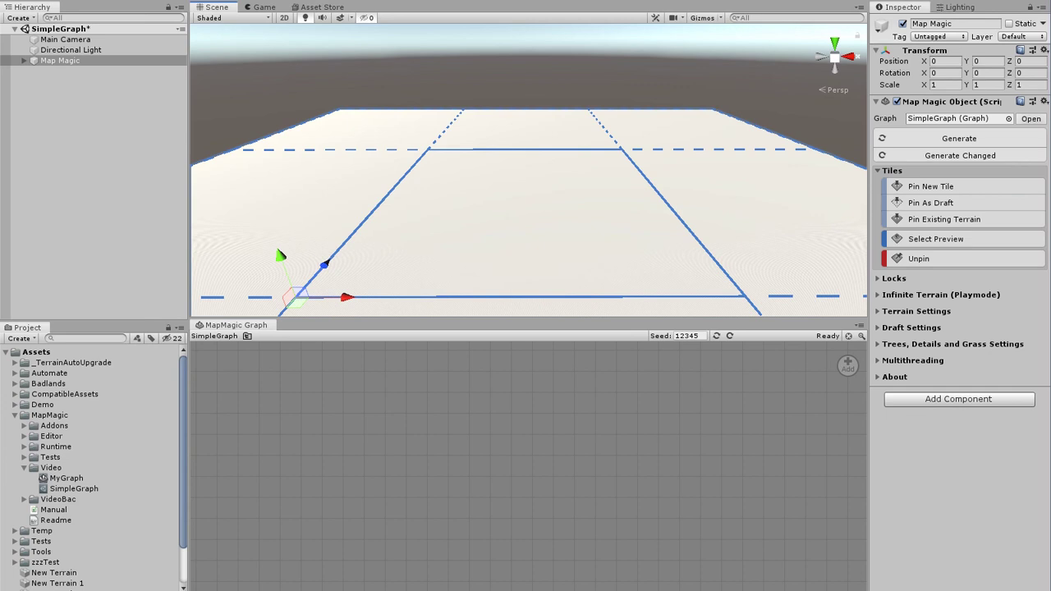
Step: Add a Noise map generator to the empty SimpleGraph
{"action": "right_click", "coordinate": [324, 391]}
{"action": "mouse_move", "coordinate": [370, 396]}
{"action": "mouse_move", "coordinate": [450, 397]}
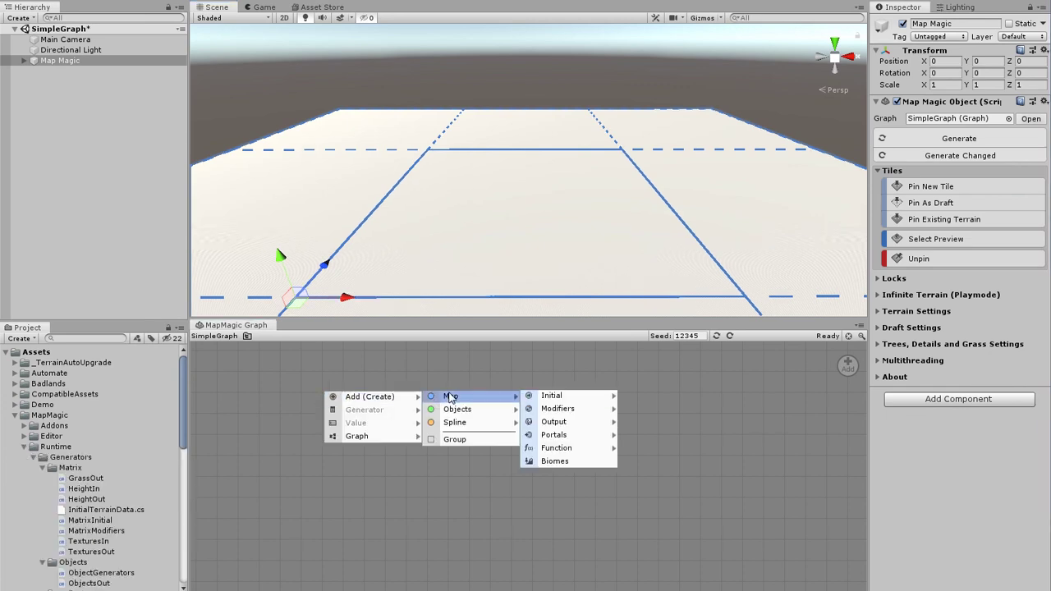
{"action": "mouse_move", "coordinate": [548, 396]}
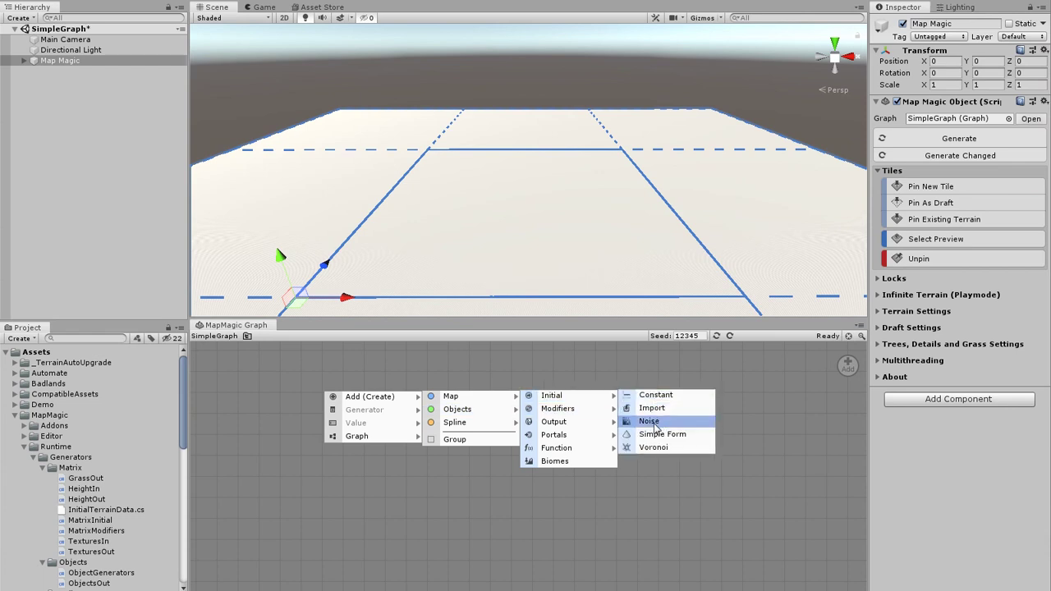
{"action": "left_click", "coordinate": [649, 421]}
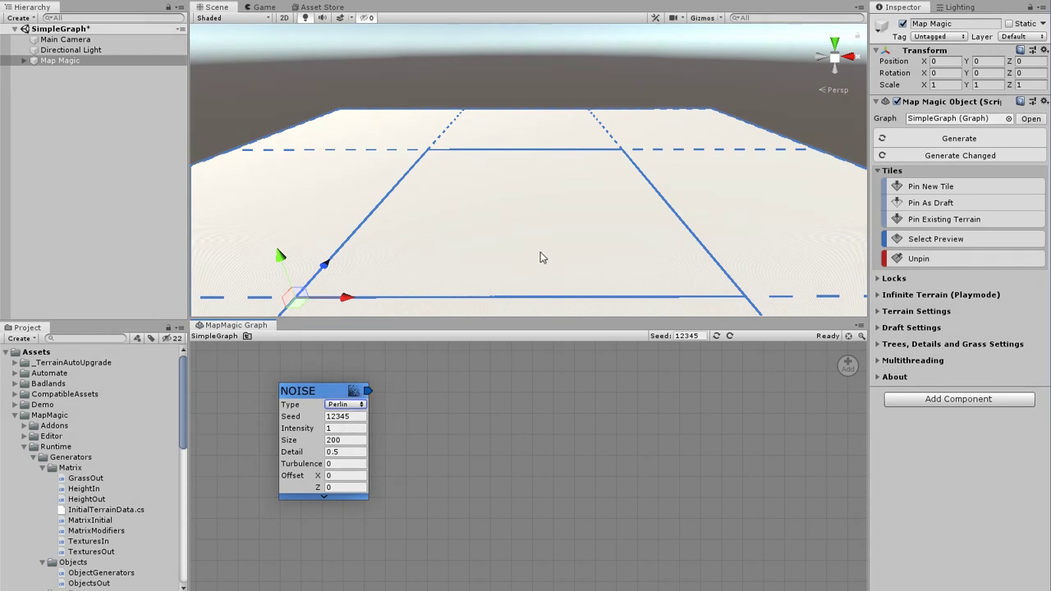
Step: Add a Height output node beside the Noise node and connect the Noise output to its input
{"action": "right_click", "coordinate": [488, 385]}
{"action": "mouse_move", "coordinate": [533, 391]}
{"action": "mouse_move", "coordinate": [611, 392]}
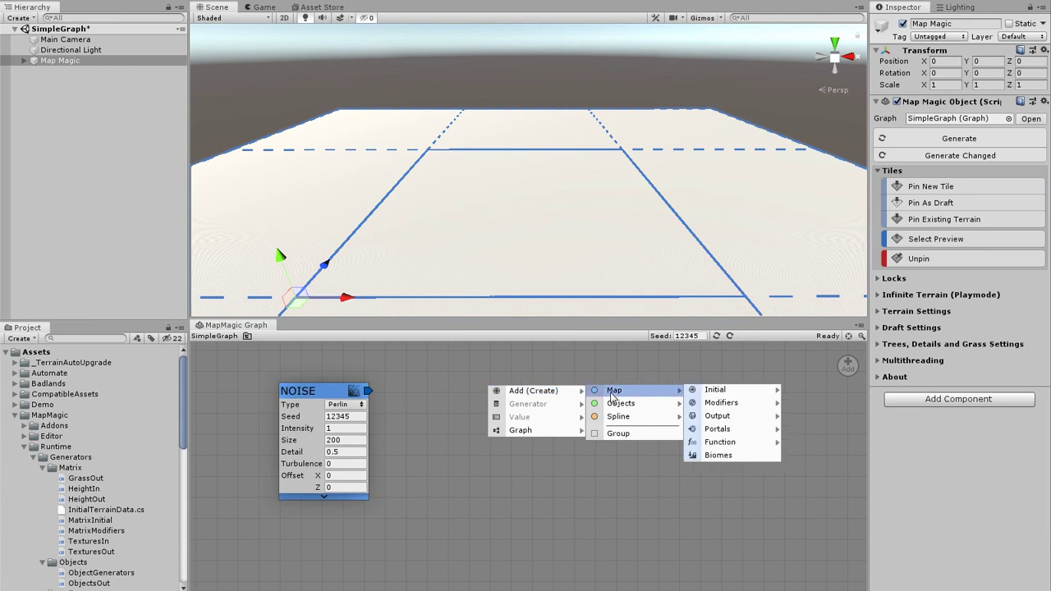
{"action": "mouse_move", "coordinate": [711, 419]}
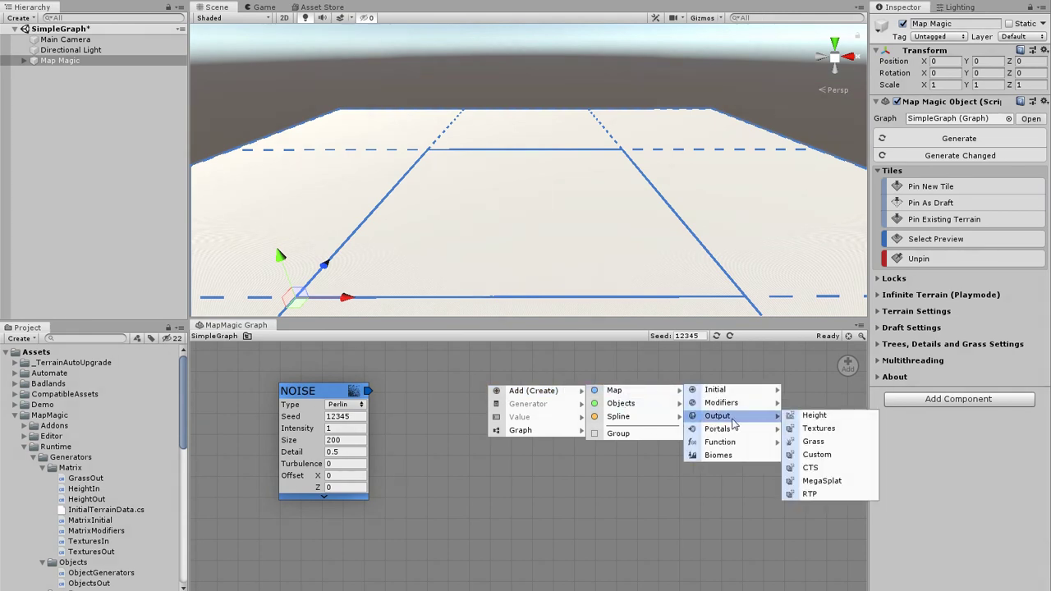
{"action": "left_click", "coordinate": [803, 417]}
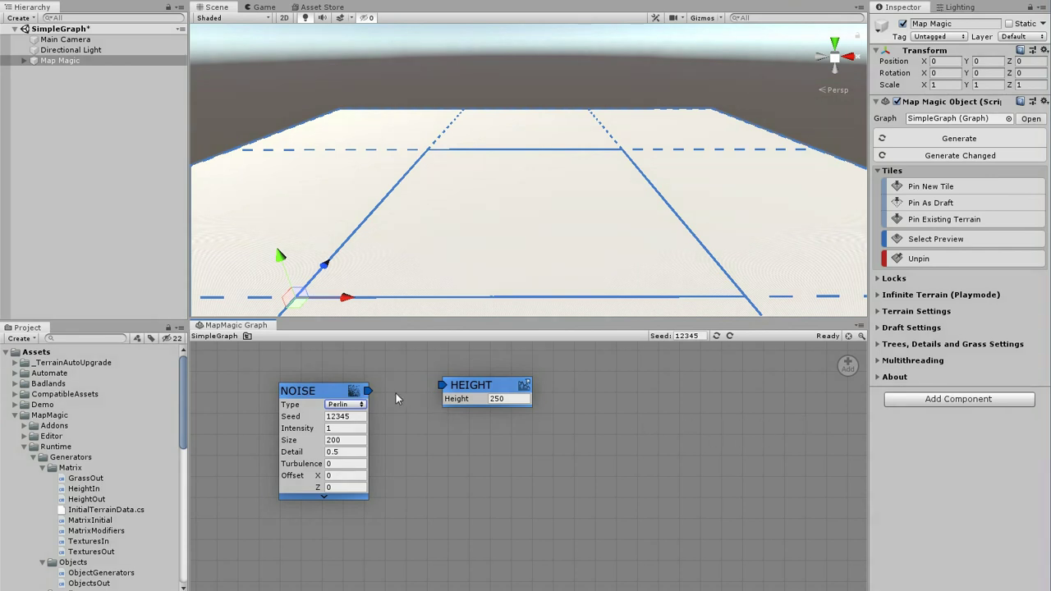
{"action": "left_click_drag", "start_coordinate": [368, 391], "coordinate": [480, 394]}
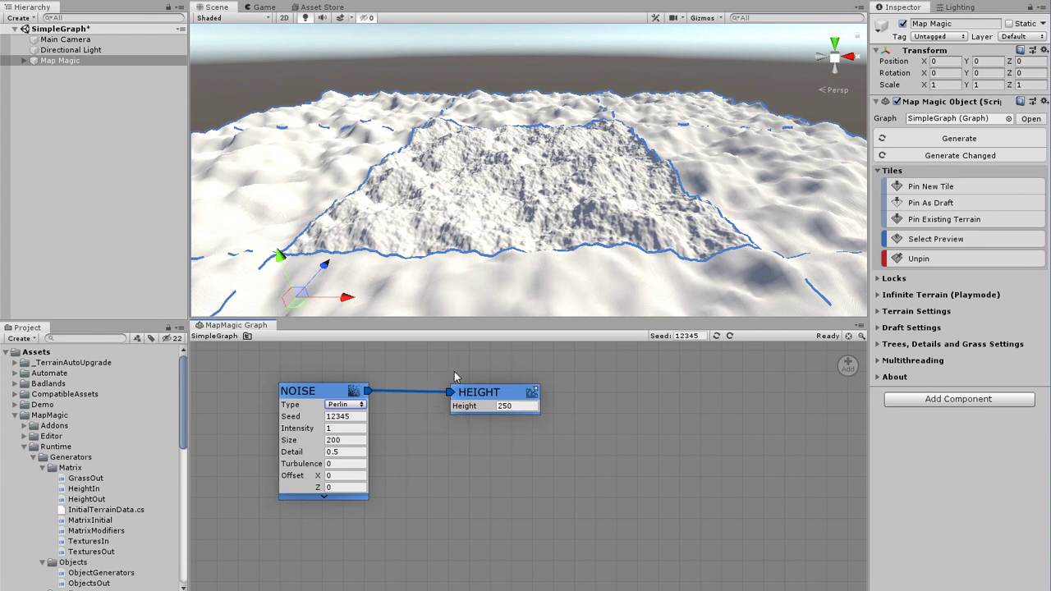
Step: Inspect the generated terrain, comparing the detailed centre tile with the surrounding draft tiles
{"action": "scroll", "coordinate": [518, 226], "scroll_direction": "up", "scroll_amount": 2}
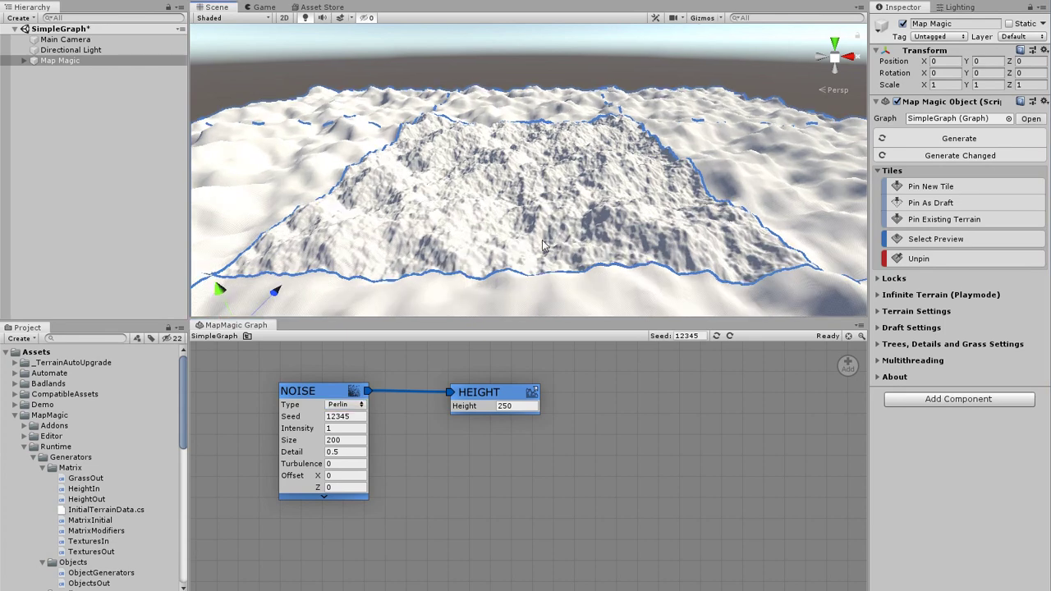
{"action": "left_click_drag", "start_coordinate": [517, 226], "coordinate": [533, 265], "text": "alt"}
{"action": "middle_click_drag", "start_coordinate": [533, 264], "coordinate": [574, 211]}
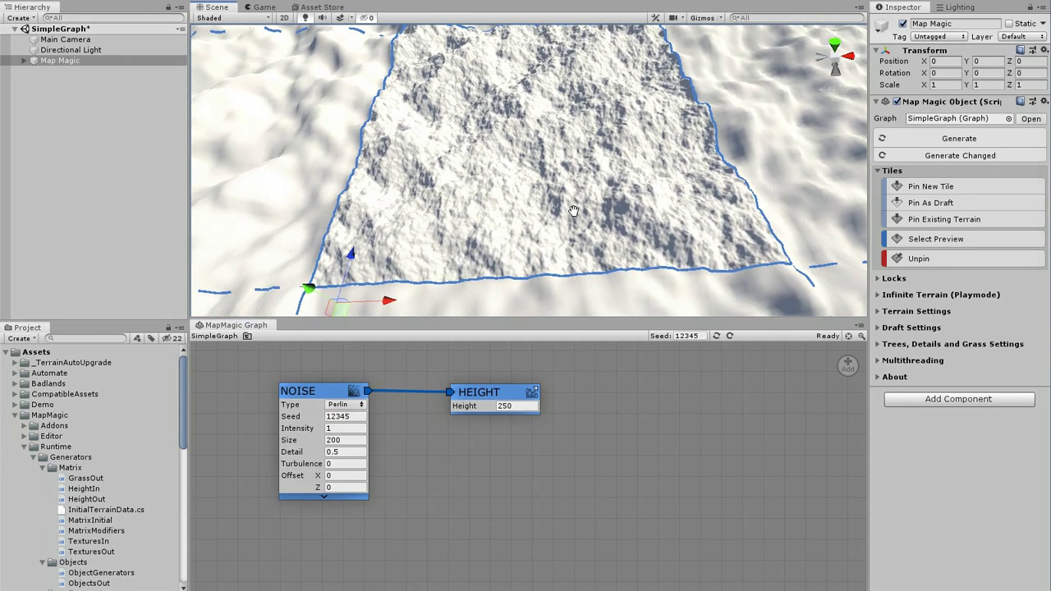
{"action": "scroll", "coordinate": [573, 211], "scroll_direction": "down", "scroll_amount": 1}
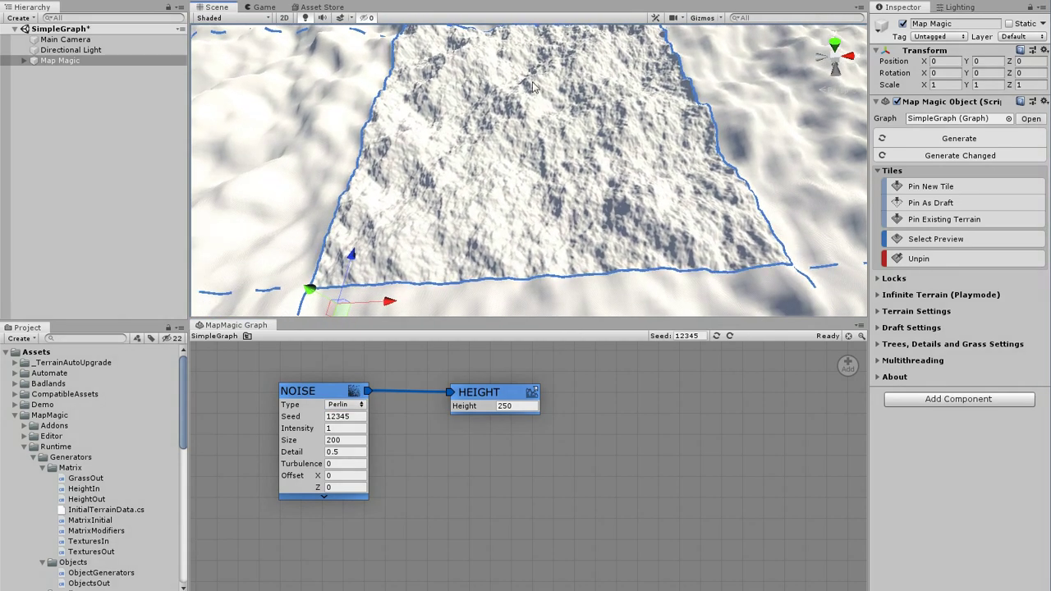
{"action": "middle_click_drag", "start_coordinate": [623, 123], "coordinate": [376, 210]}
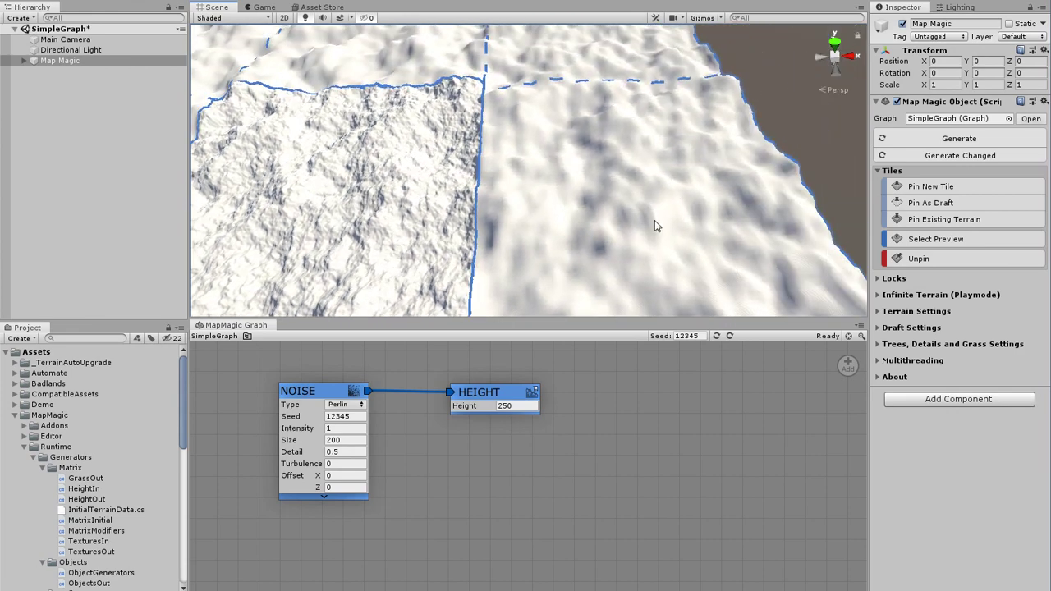
{"action": "middle_click_drag", "start_coordinate": [573, 143], "coordinate": [1036, 139]}
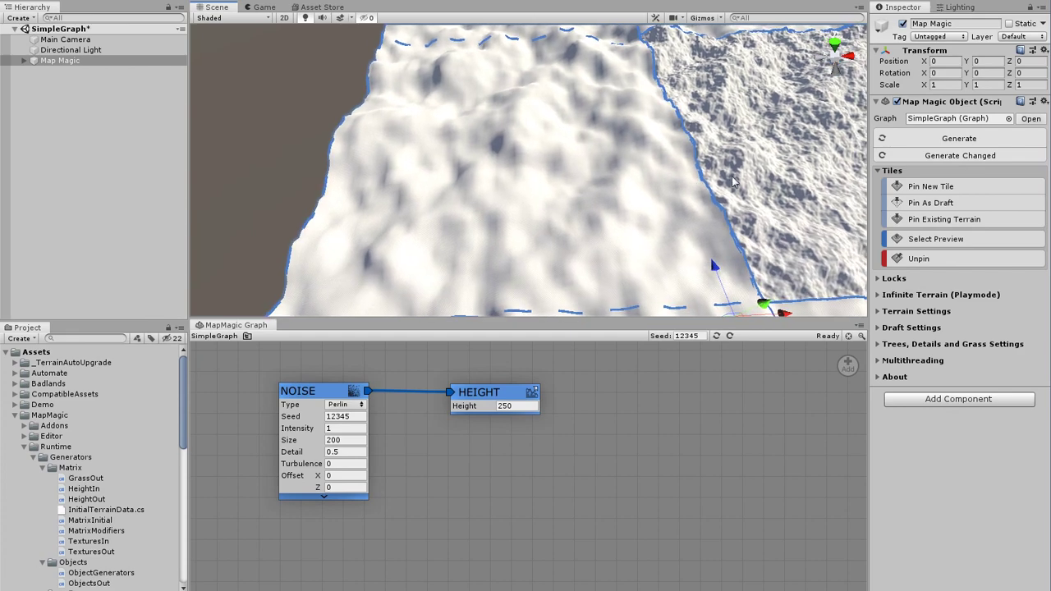
{"action": "scroll", "coordinate": [703, 197], "scroll_direction": "down", "scroll_amount": 3}
{"action": "middle_click_drag", "start_coordinate": [703, 197], "coordinate": [497, 275]}
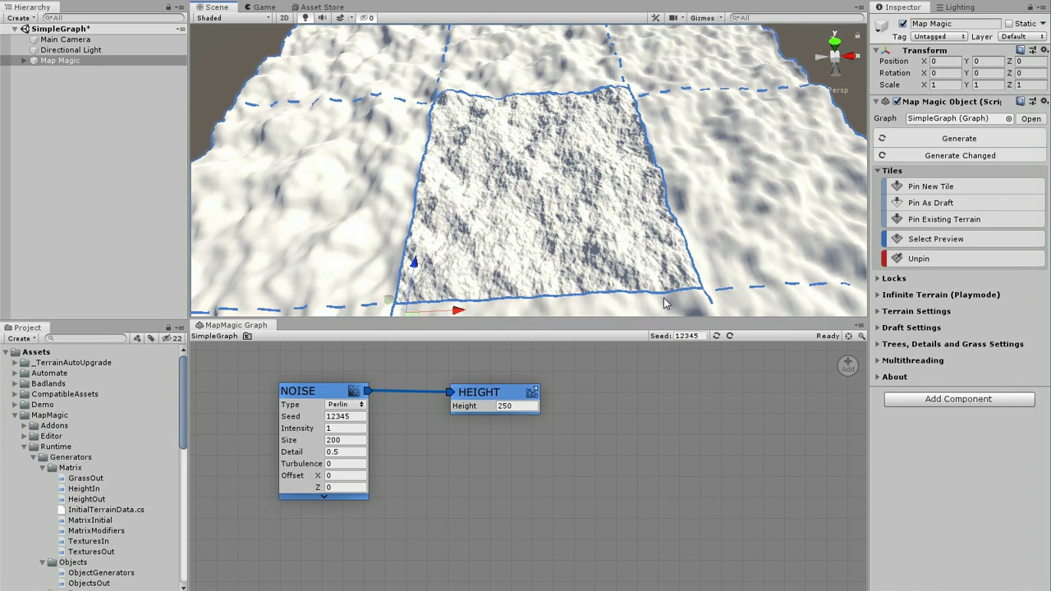
Step: Try terrain sizes of 578 and 2303 in the Map Magic object's Terrain Settings, and restore the size to 1000
{"action": "left_click", "coordinate": [881, 312]}
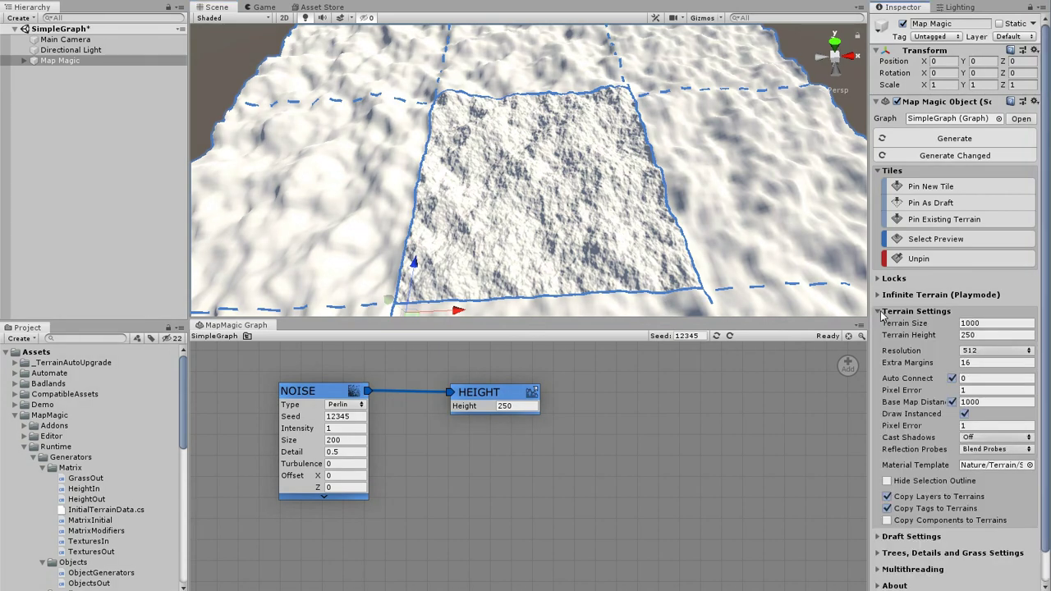
{"action": "left_click_drag", "start_coordinate": [894, 323], "coordinate": [375, 382]}
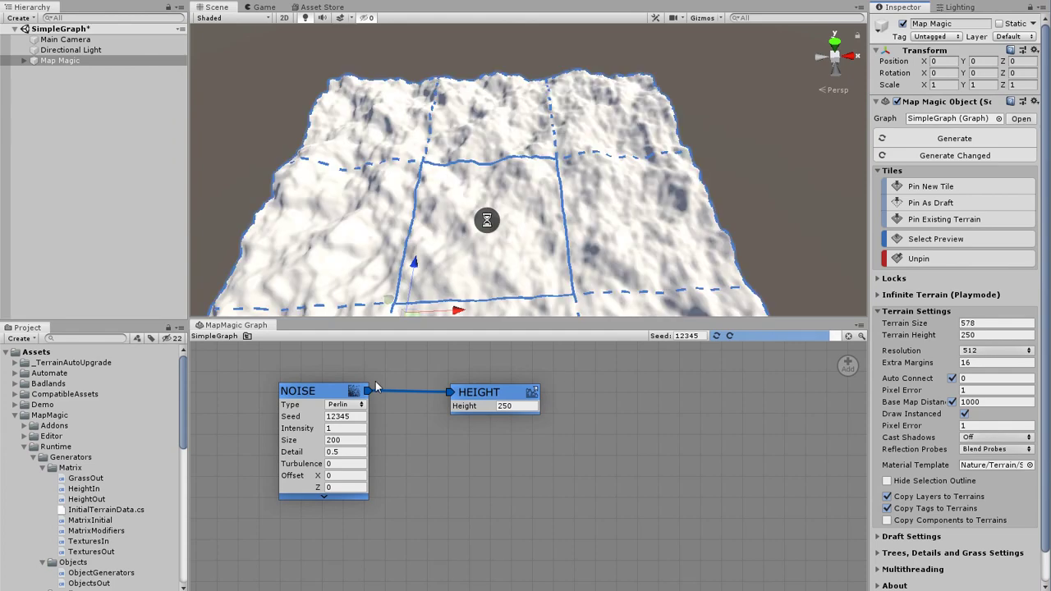
{"action": "left_click_drag", "start_coordinate": [902, 323], "coordinate": [953, 254]}
{"action": "left_click_drag", "start_coordinate": [752, 275], "coordinate": [696, 157], "text": "alt"}
{"action": "left_click", "coordinate": [985, 322]}
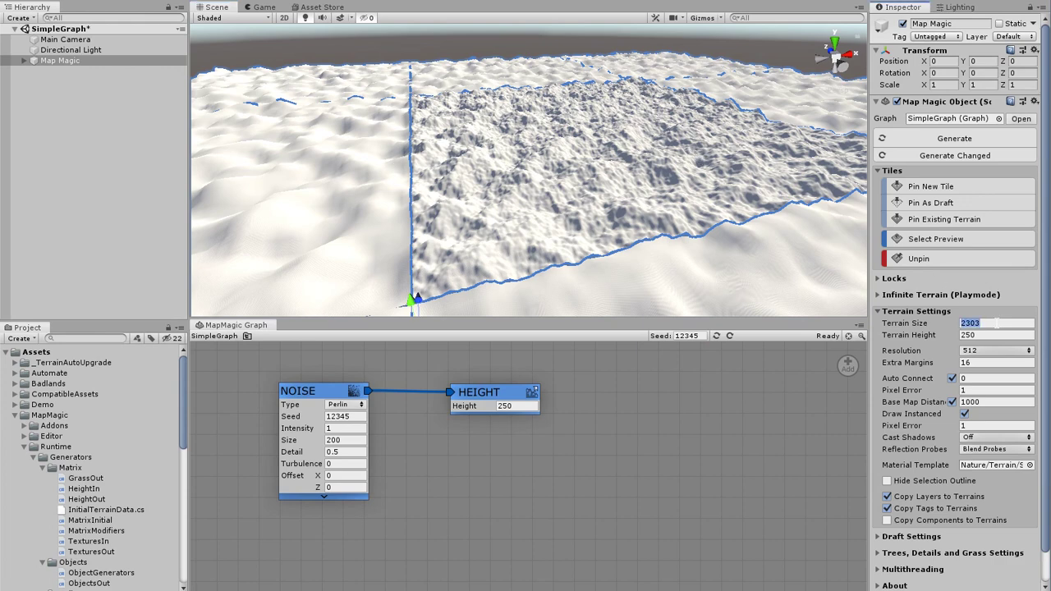
{"action": "type", "text": "1000"}
{"action": "key", "text": "Return"}
{"action": "left_click_drag", "start_coordinate": [617, 198], "coordinate": [547, 270], "text": "alt"}
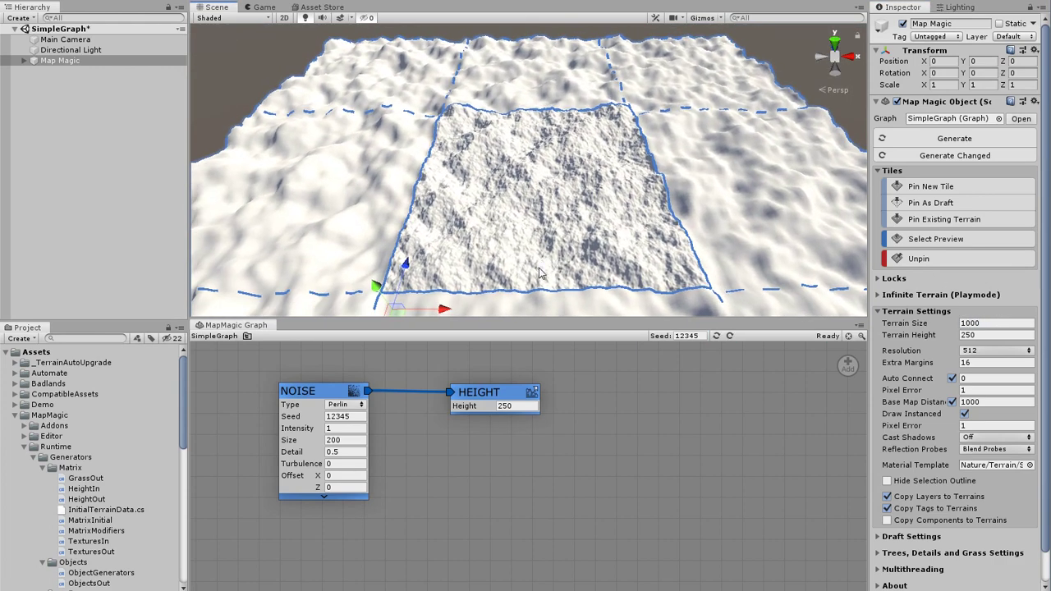
Step: Try terrain resolutions of 256, 128 and 1024 while viewing the centre tile up close, and restore the resolution to 512
{"action": "scroll", "coordinate": [555, 248], "scroll_direction": "up", "scroll_amount": 5}
{"action": "middle_click_drag", "start_coordinate": [571, 262], "coordinate": [574, 187]}
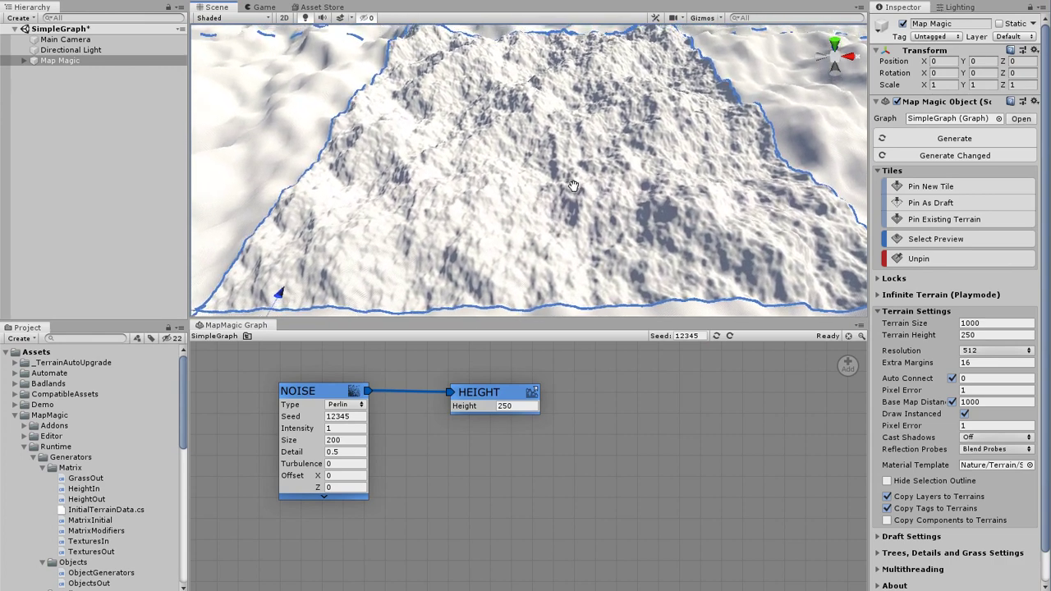
{"action": "scroll", "coordinate": [572, 186], "scroll_direction": "up", "scroll_amount": 3}
{"action": "left_click", "coordinate": [994, 351]}
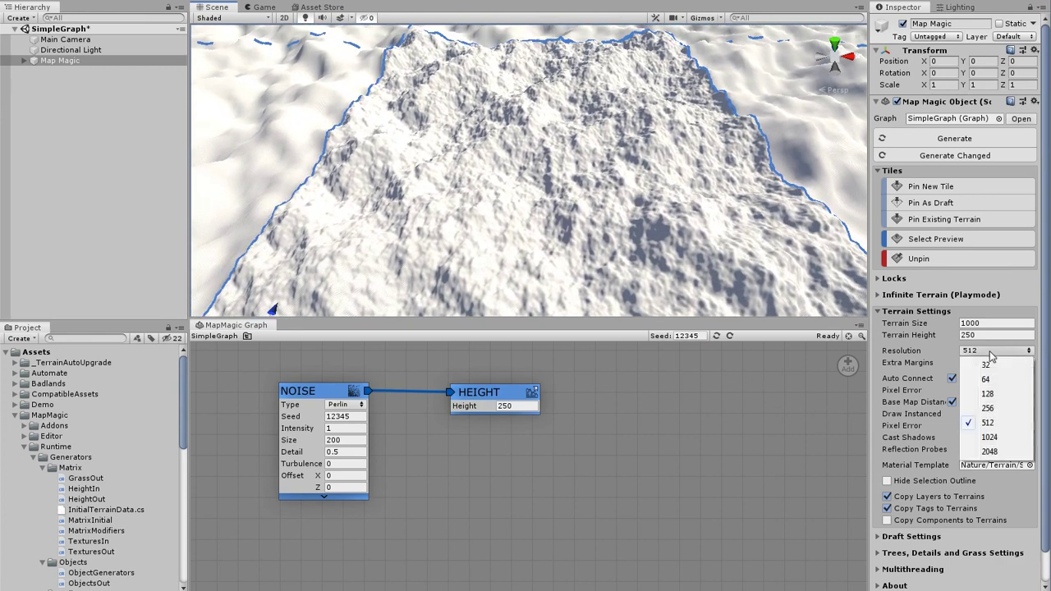
{"action": "left_click", "coordinate": [977, 416]}
{"action": "left_click", "coordinate": [989, 351]}
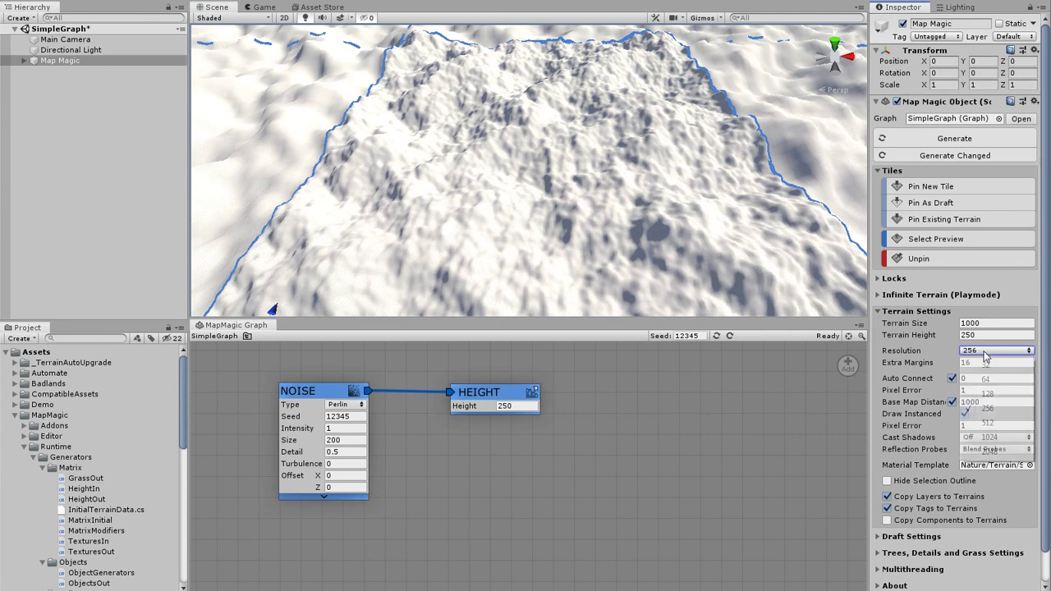
{"action": "left_click", "coordinate": [977, 400]}
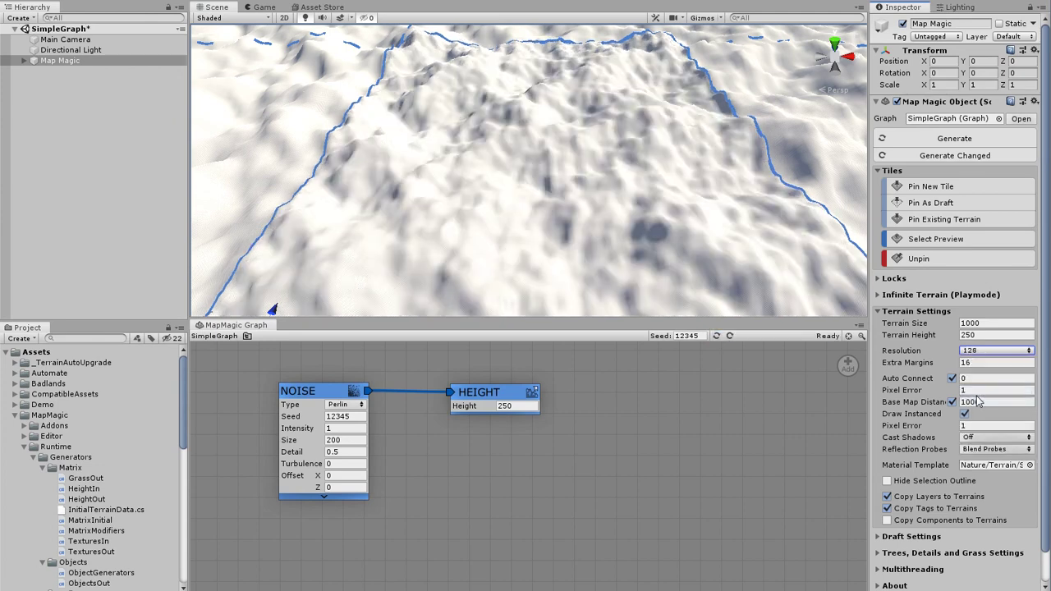
{"action": "left_click", "coordinate": [989, 350]}
{"action": "left_click", "coordinate": [988, 439]}
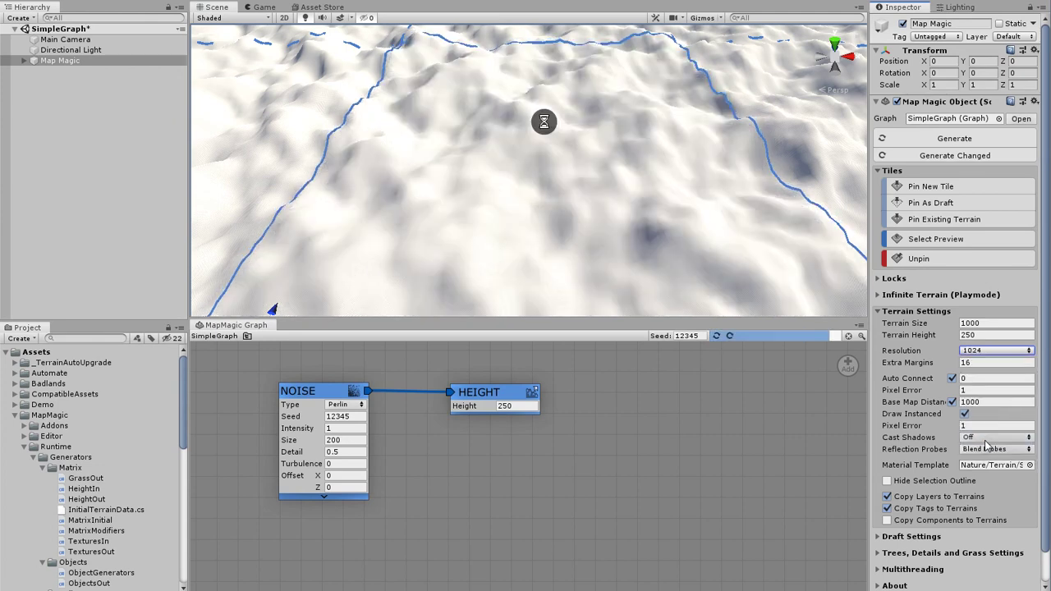
{"action": "left_click", "coordinate": [994, 351]}
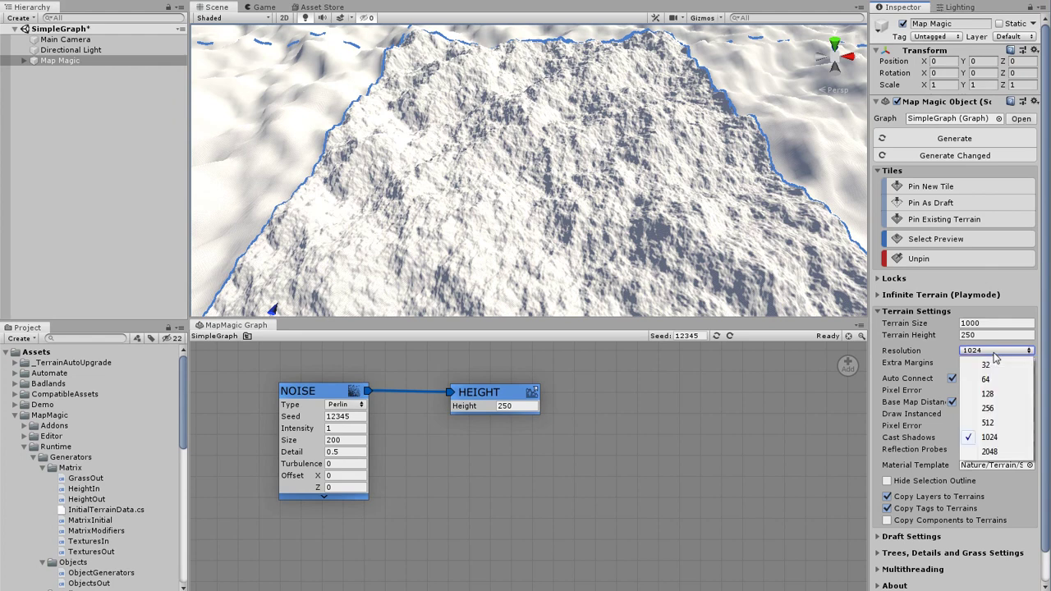
{"action": "left_click", "coordinate": [991, 422]}
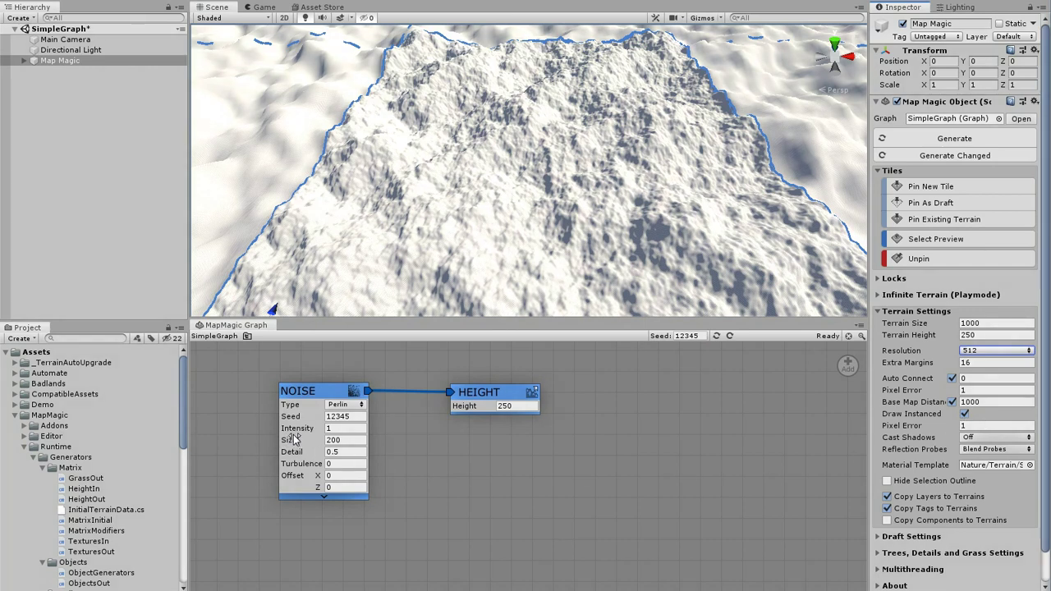
Step: Try Noise sizes of 256 and 390, and set the Noise node's size to 268
{"action": "left_click_drag", "start_coordinate": [302, 442], "coordinate": [524, 451]}
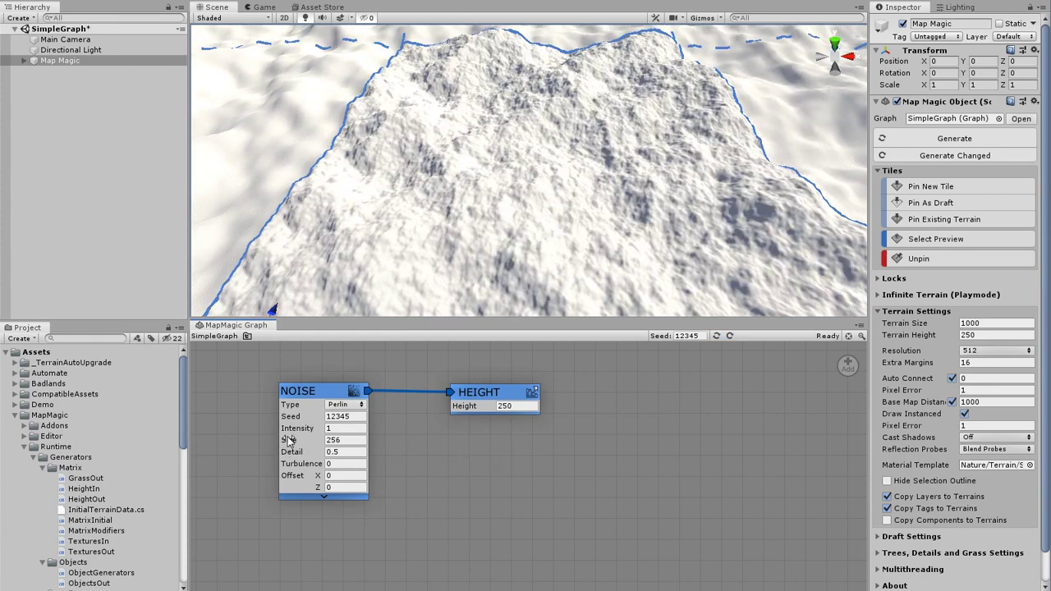
{"action": "left_click_drag", "start_coordinate": [287, 440], "coordinate": [686, 449]}
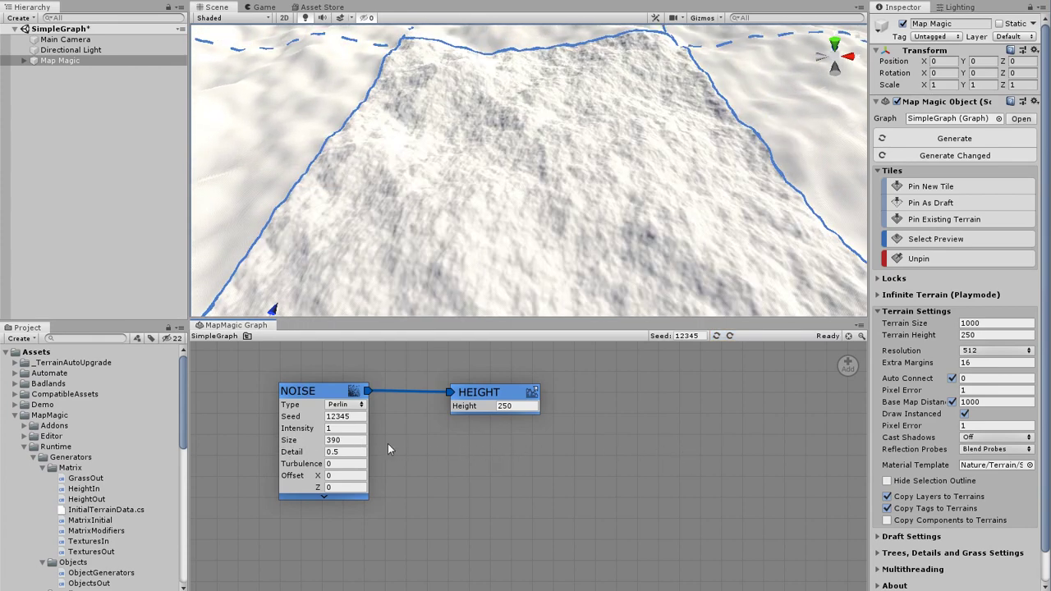
{"action": "left_click_drag", "start_coordinate": [287, 440], "coordinate": [1, 464]}
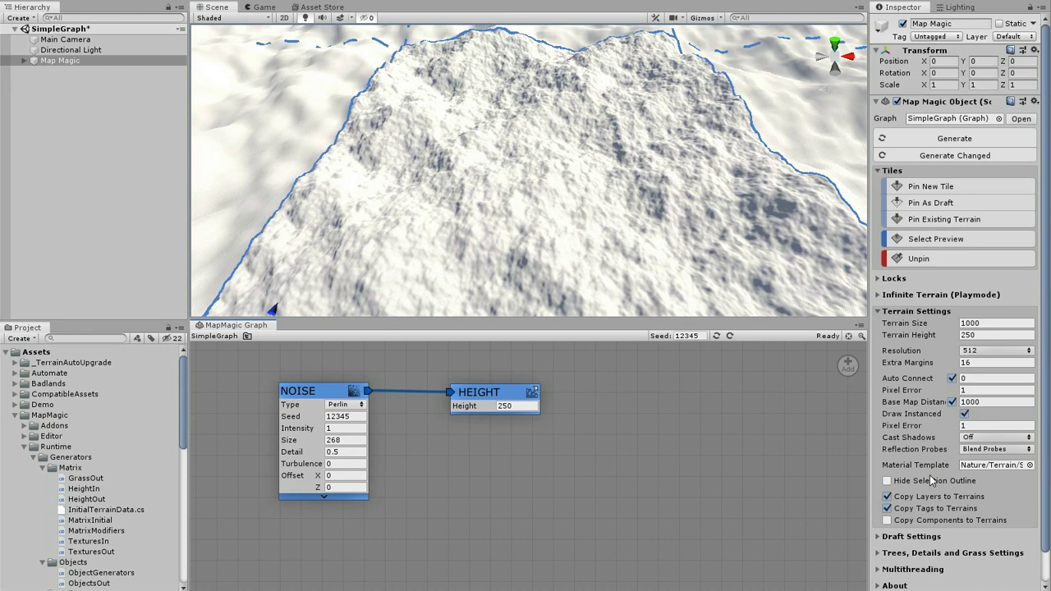
Step: Try Noise intensities of 0.69 and 1.84, show the node's preview, and set the intensity to 1.3
{"action": "left_click_drag", "start_coordinate": [304, 433], "coordinate": [1046, 417]}
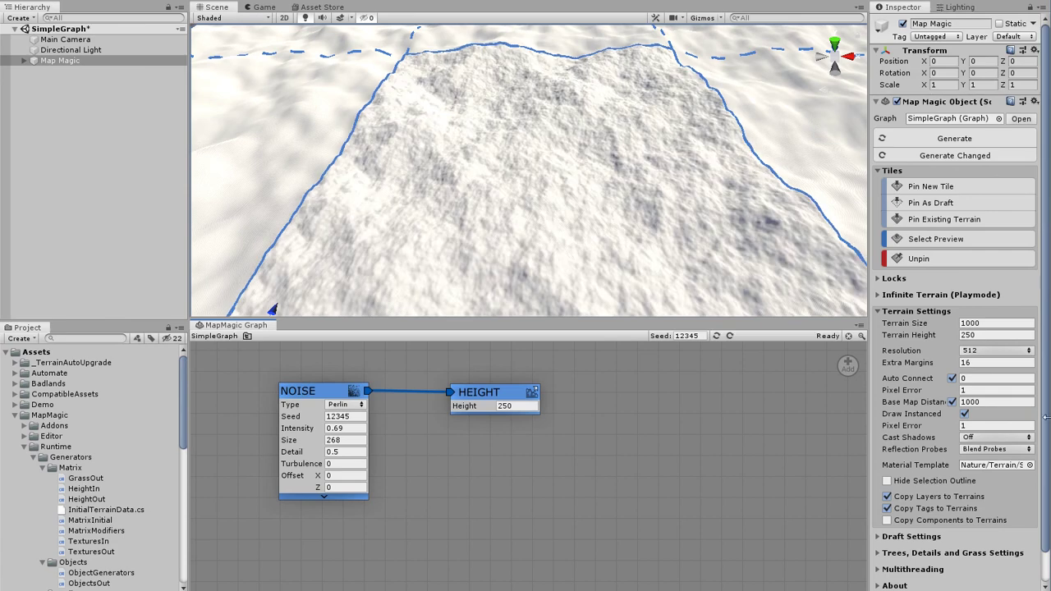
{"action": "left_click_drag", "start_coordinate": [294, 428], "coordinate": [783, 423]}
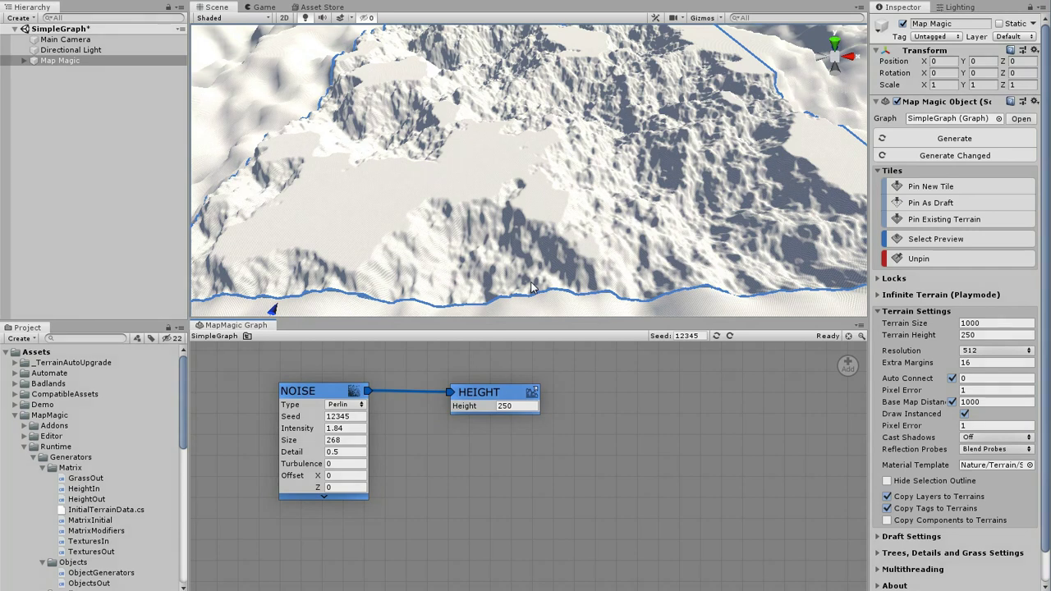
{"action": "left_click", "coordinate": [339, 497]}
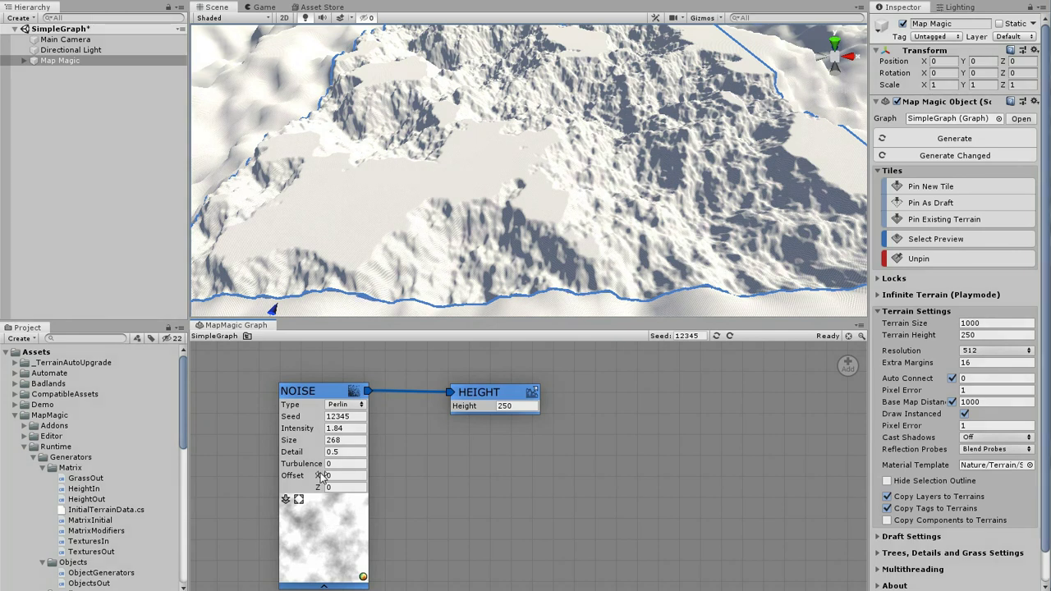
{"action": "left_click_drag", "start_coordinate": [312, 430], "coordinate": [112, 424]}
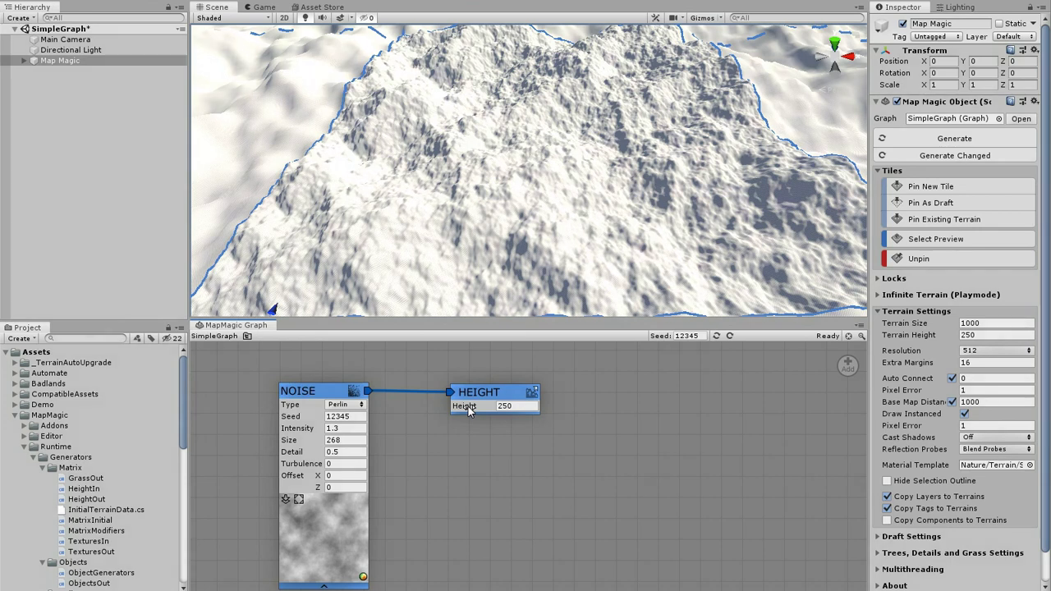
Step: Set the Height node's height to 242 and view the terrain from another side
{"action": "left_click_drag", "start_coordinate": [470, 411], "coordinate": [174, 416]}
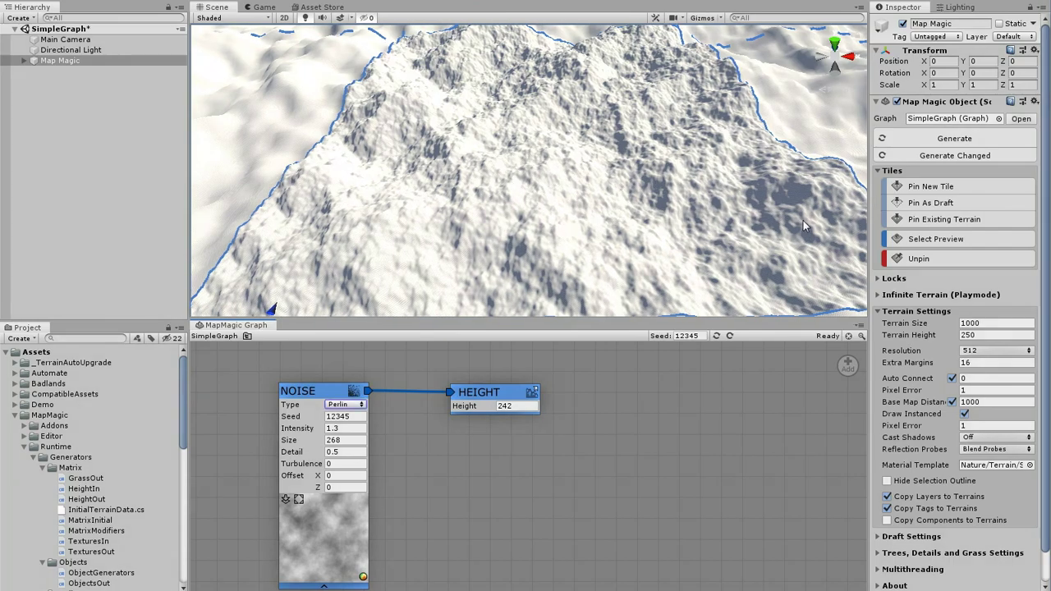
{"action": "left_click_drag", "start_coordinate": [803, 220], "coordinate": [638, 234], "text": "alt"}
{"action": "right_click_drag", "start_coordinate": [638, 234], "coordinate": [860, 224]}
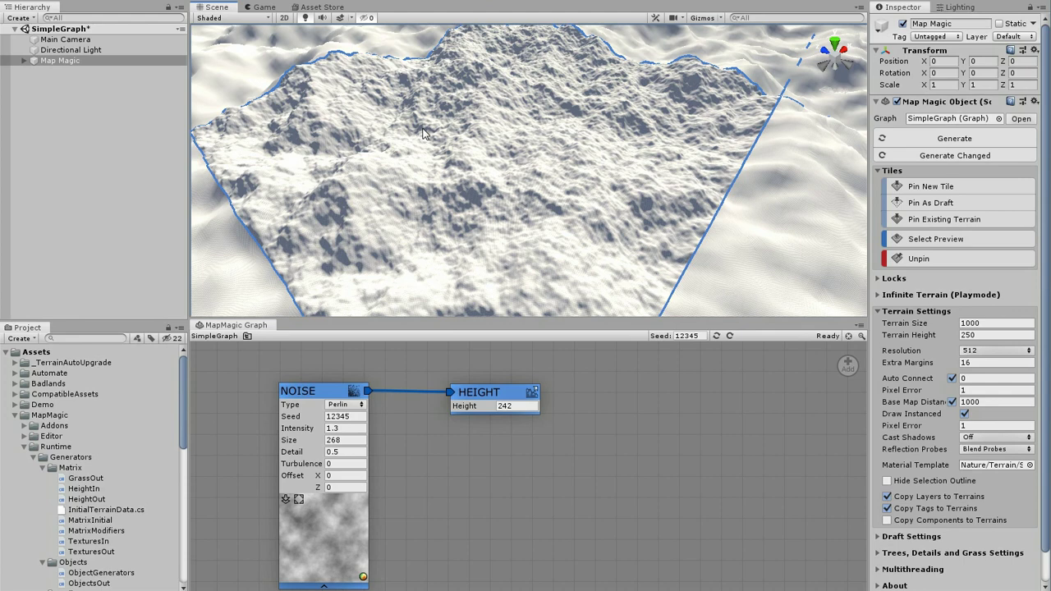
Step: Move the Height node farther from the Noise node and insert a Curve node into the connection between them
{"action": "left_click_drag", "start_coordinate": [496, 402], "coordinate": [618, 397]}
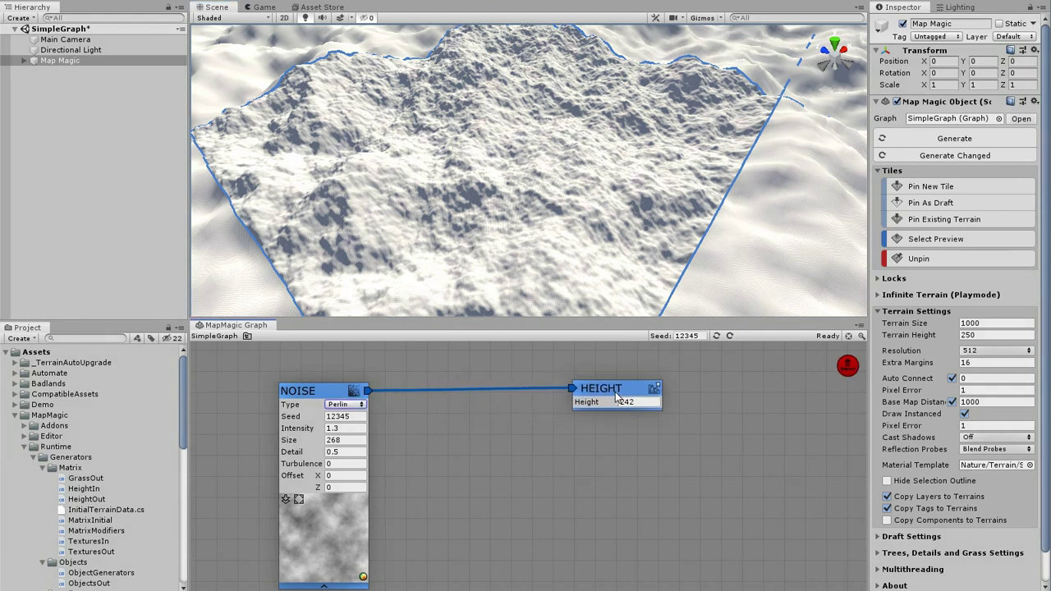
{"action": "right_click", "coordinate": [467, 390]}
{"action": "left_click", "coordinate": [509, 420]}
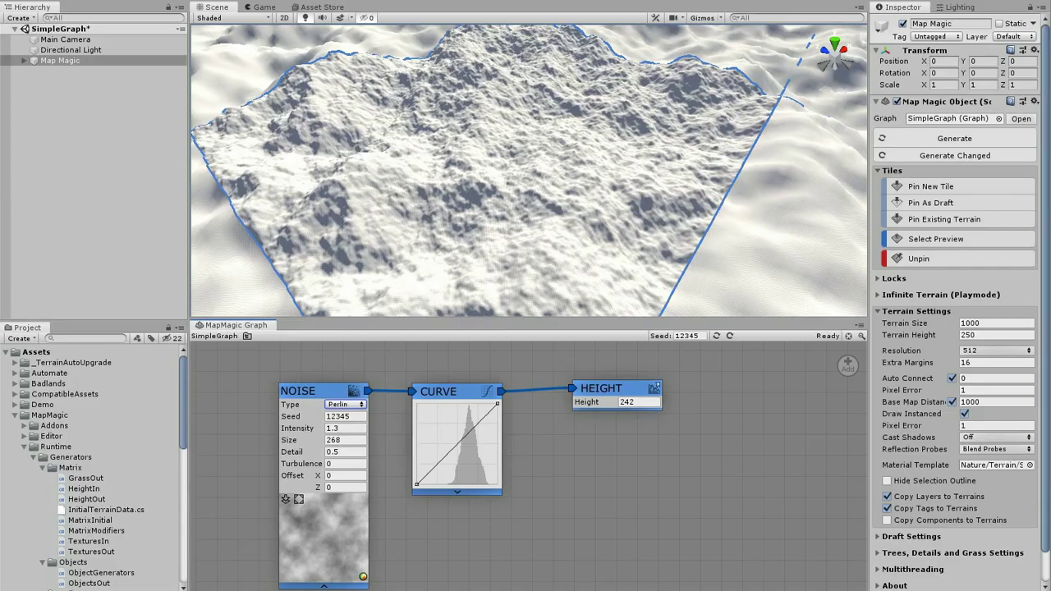
Step: Add two points to the Curve node's graph, pulling the middle one below the diagonal and keeping the lower one near the base
{"action": "left_click", "coordinate": [460, 443]}
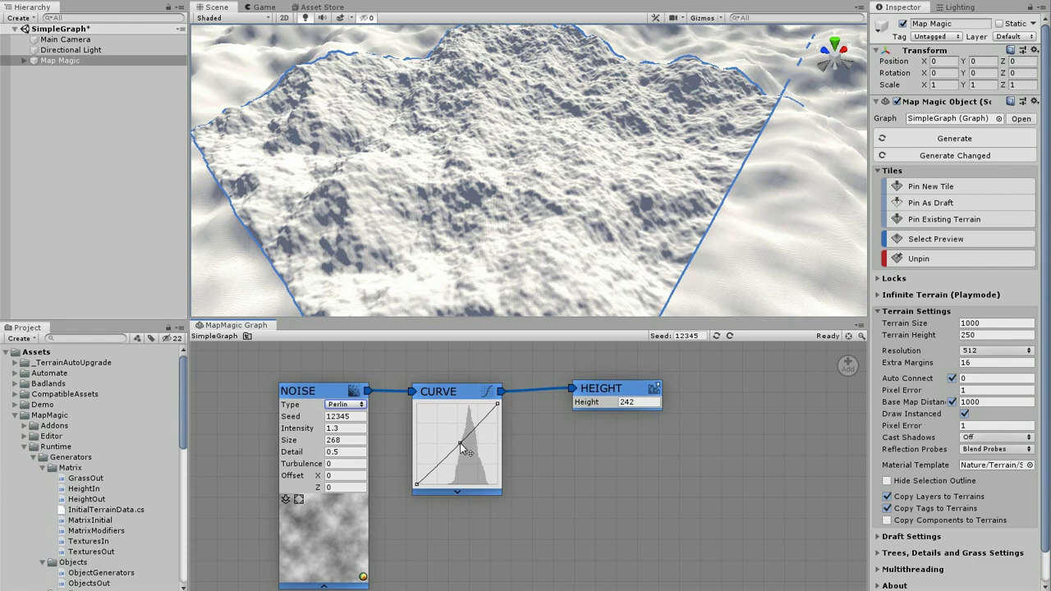
{"action": "left_click_drag", "start_coordinate": [459, 442], "coordinate": [468, 468]}
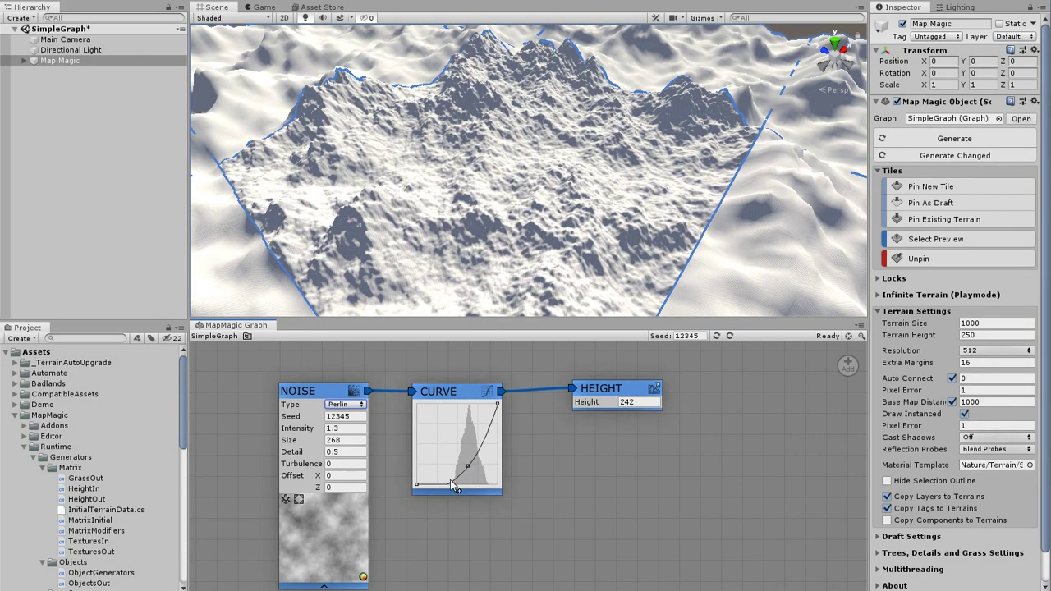
{"action": "left_click", "coordinate": [439, 483]}
{"action": "left_click_drag", "start_coordinate": [439, 484], "coordinate": [443, 481]}
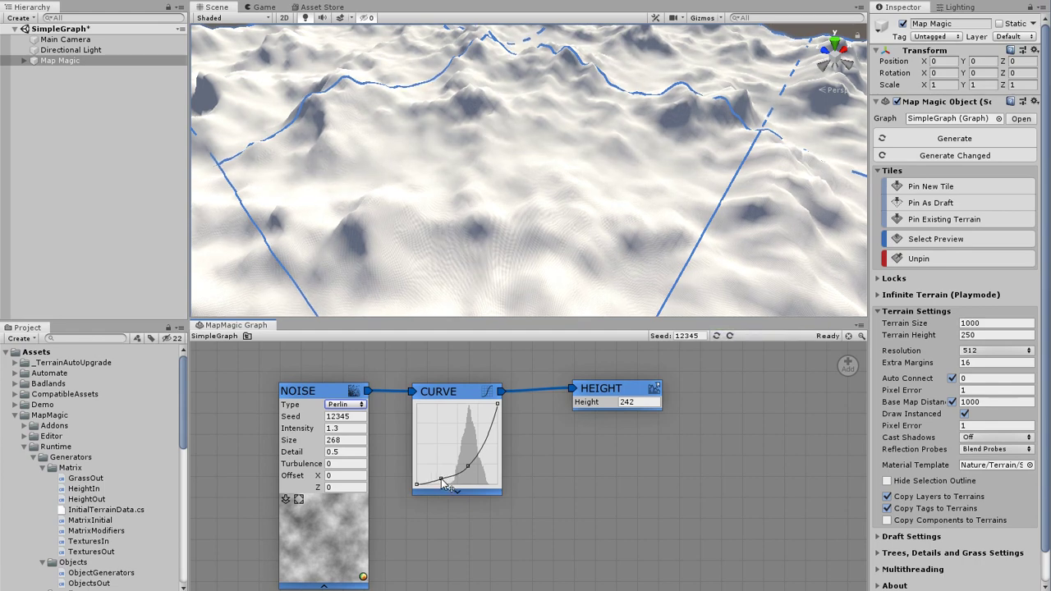
Step: Try a third point on the upper part of the curve, remove it, and shift the curve's end point slightly inward
{"action": "left_click", "coordinate": [480, 434]}
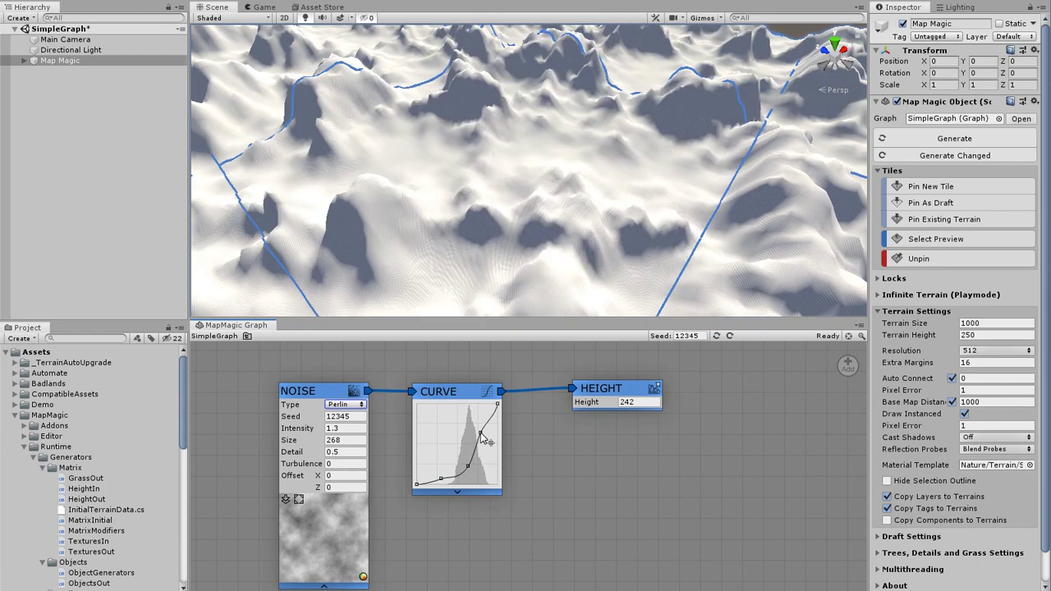
{"action": "left_click_drag", "start_coordinate": [481, 435], "coordinate": [540, 442]}
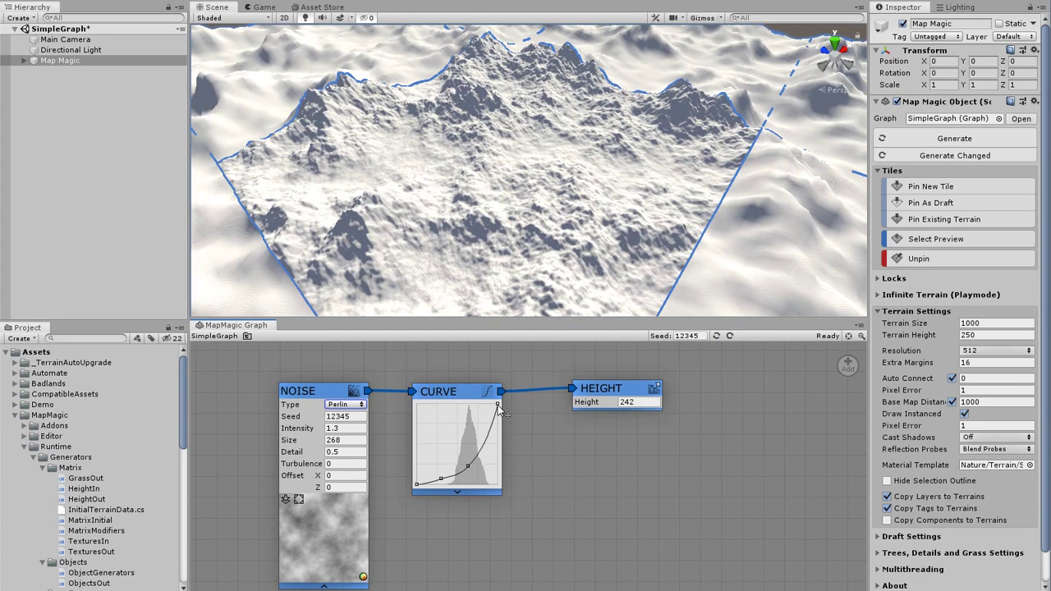
{"action": "left_click_drag", "start_coordinate": [497, 405], "coordinate": [496, 403]}
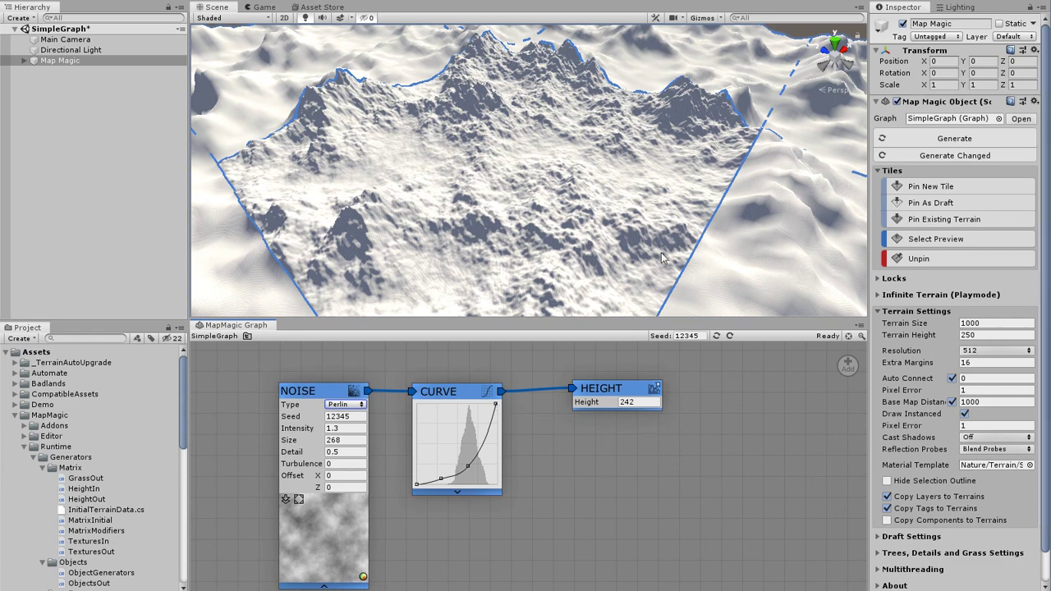
{"action": "left_click_drag", "start_coordinate": [664, 258], "coordinate": [561, 181], "text": "alt"}
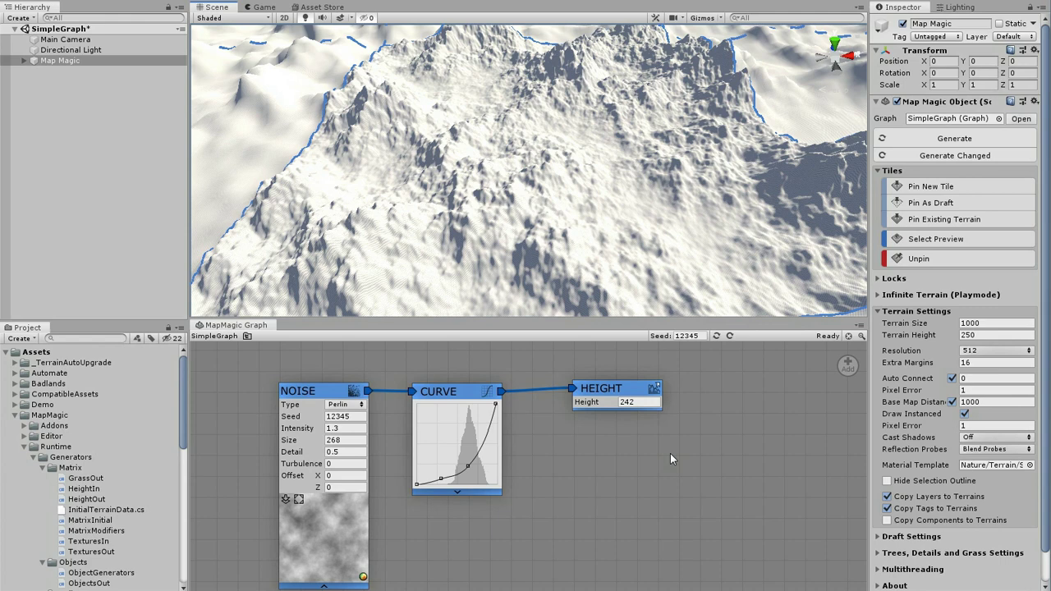
Step: Move the Height node farther away and insert an Erosion node between the Curve and Height nodes
{"action": "left_click_drag", "start_coordinate": [633, 390], "coordinate": [769, 394]}
{"action": "left_click", "coordinate": [603, 393]}
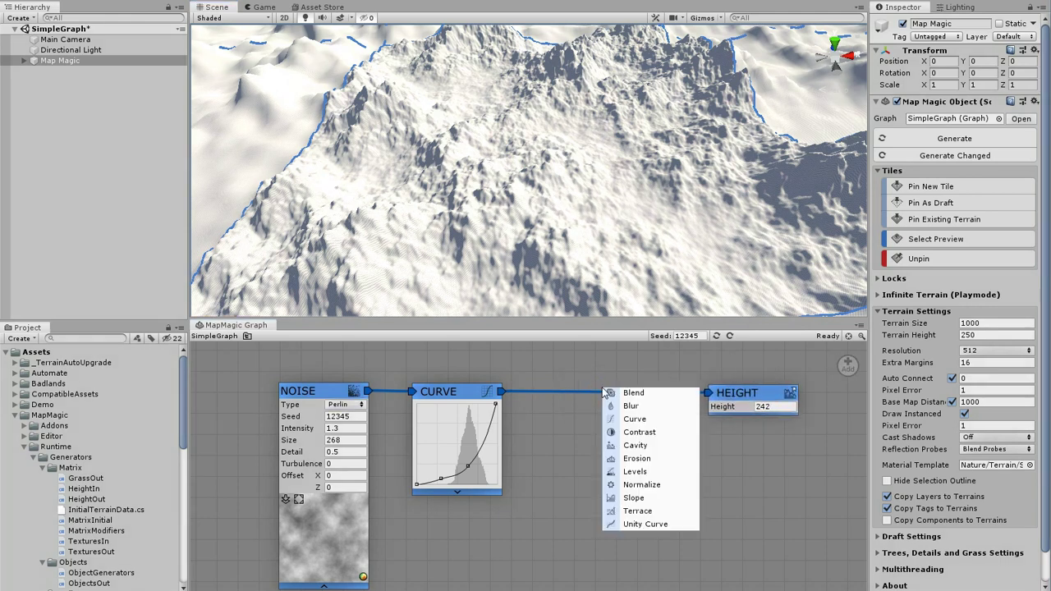
{"action": "left_click", "coordinate": [636, 458]}
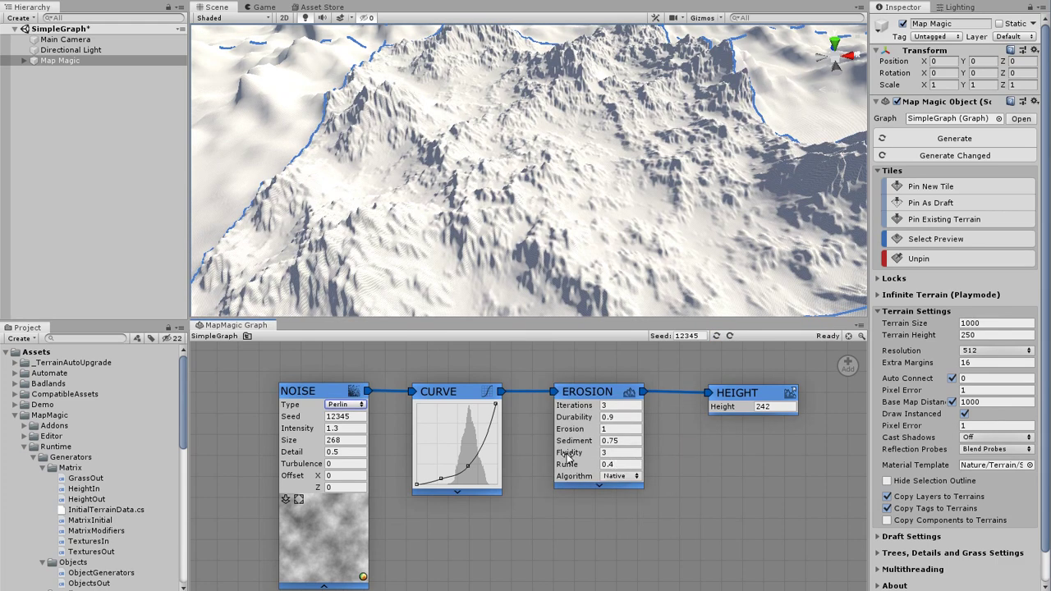
Step: Try Erosion iterations of 2, 4 and 11, and restore the iterations to 3
{"action": "left_click", "coordinate": [579, 404]}
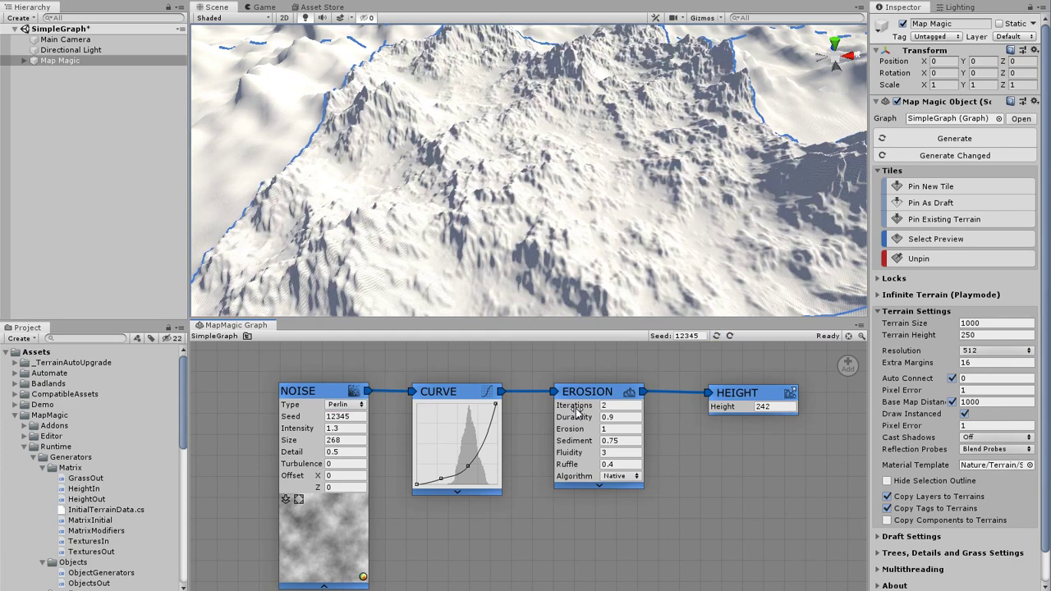
{"action": "left_click", "coordinate": [583, 409]}
{"action": "left_click_drag", "start_coordinate": [585, 410], "coordinate": [576, 408]}
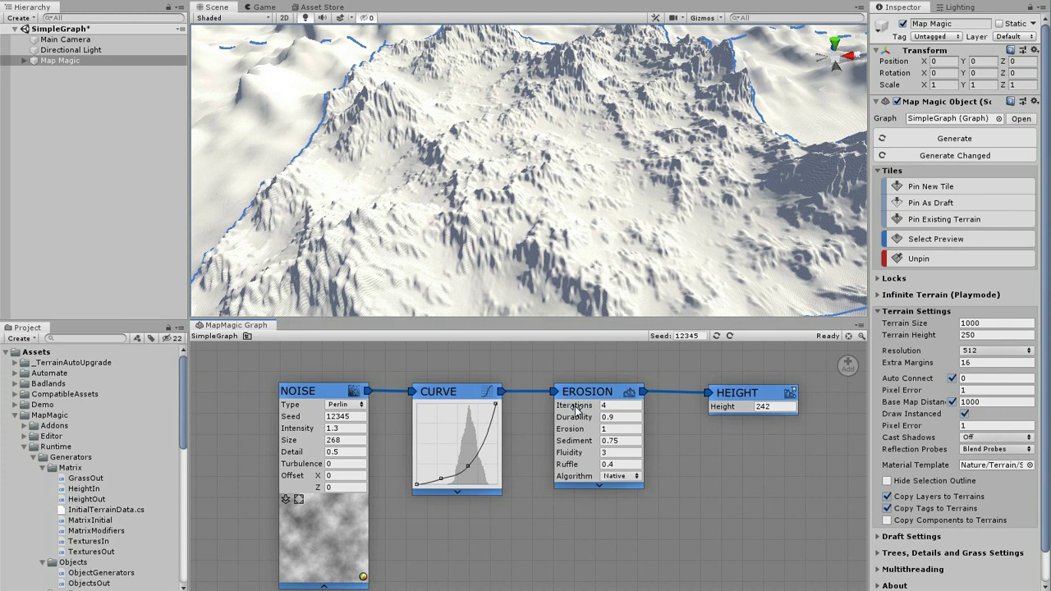
{"action": "left_click_drag", "start_coordinate": [577, 408], "coordinate": [581, 410]}
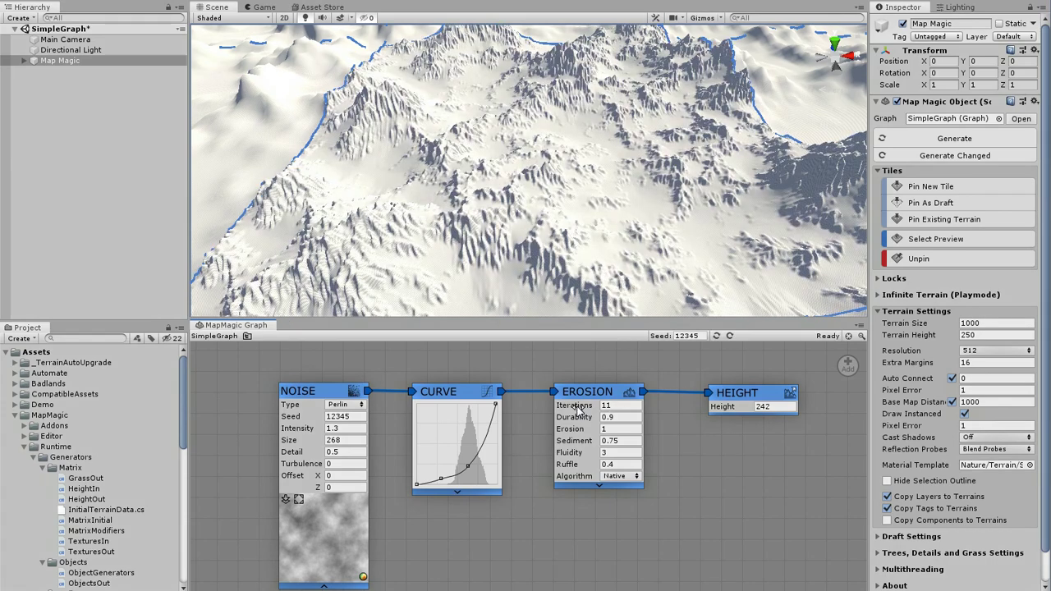
{"action": "left_click", "coordinate": [608, 405]}
{"action": "type", "text": "3"}
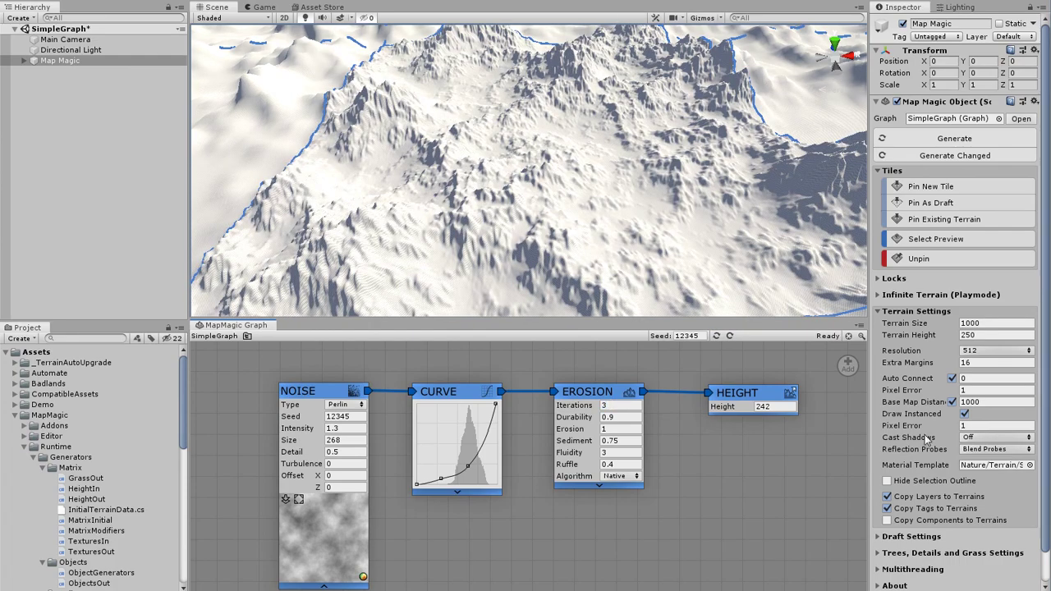
Step: Examine the eroded centre tile up close and from a distance against the surrounding draft tiles
{"action": "middle_click_drag", "start_coordinate": [621, 169], "coordinate": [591, 169]}
{"action": "left_click_drag", "start_coordinate": [590, 169], "coordinate": [439, 213], "text": "alt"}
{"action": "left_click_drag", "start_coordinate": [528, 248], "coordinate": [604, 261], "text": "alt"}
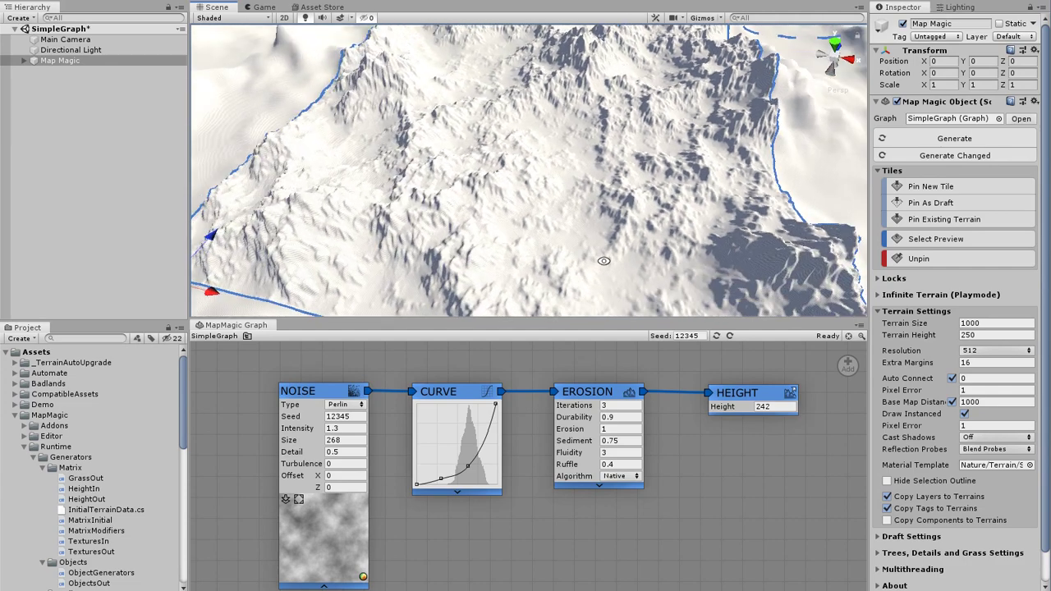
{"action": "scroll", "coordinate": [612, 258], "scroll_direction": "down", "scroll_amount": 7}
{"action": "left_click_drag", "start_coordinate": [607, 209], "coordinate": [675, 209], "text": "alt"}
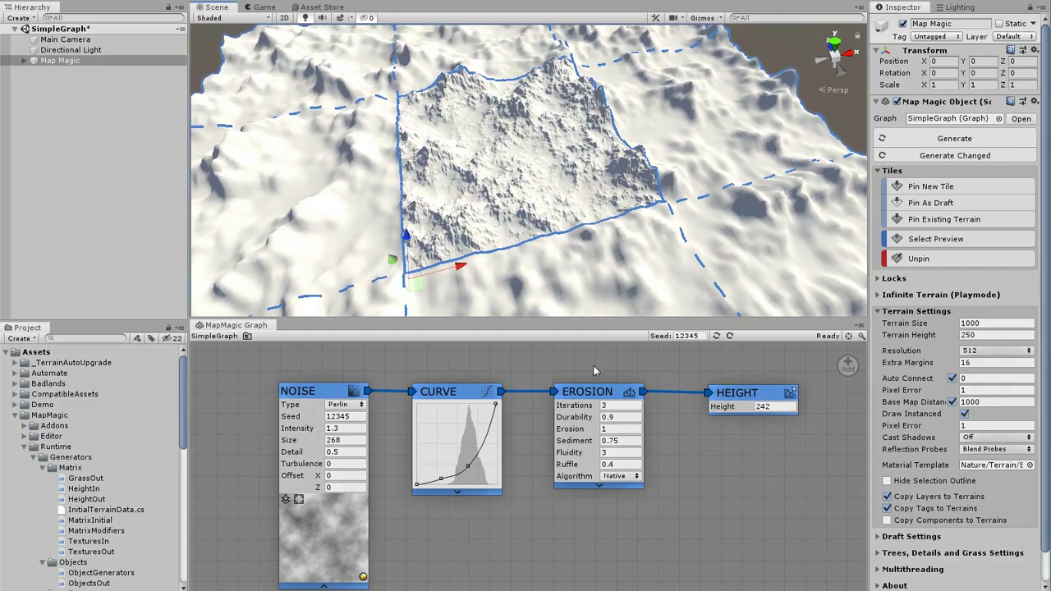
{"action": "left_click_drag", "start_coordinate": [656, 199], "coordinate": [573, 208], "text": "alt"}
{"action": "scroll", "coordinate": [562, 180], "scroll_direction": "up", "scroll_amount": 6}
{"action": "middle_click_drag", "start_coordinate": [561, 214], "coordinate": [580, 207]}
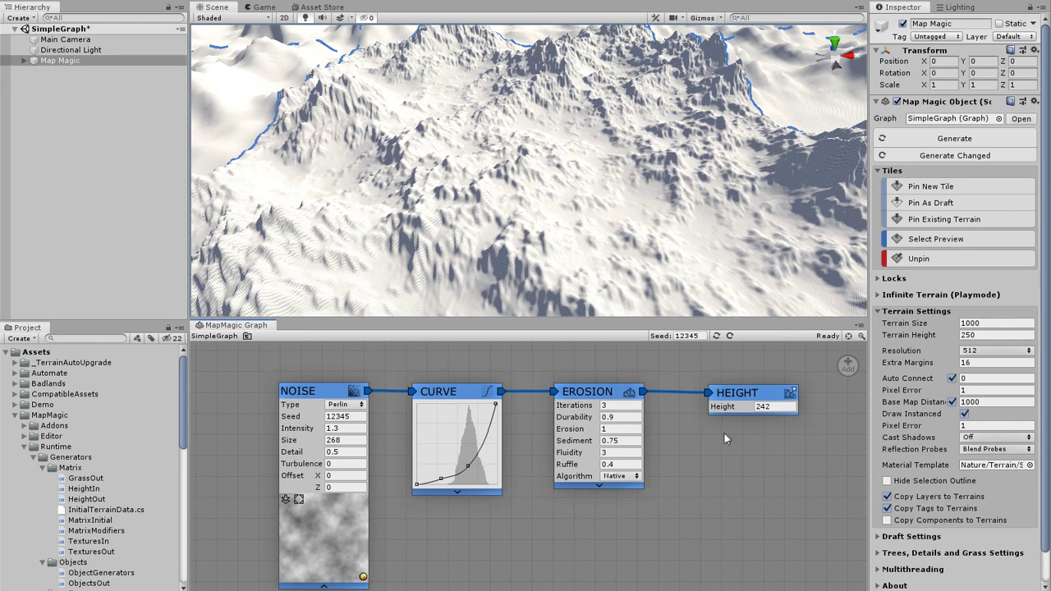
Step: Add a Textures output node to the graph below the Height node
{"action": "middle_click_drag", "start_coordinate": [818, 479], "coordinate": [702, 483]}
{"action": "right_click", "coordinate": [677, 455]}
{"action": "mouse_move", "coordinate": [702, 457]}
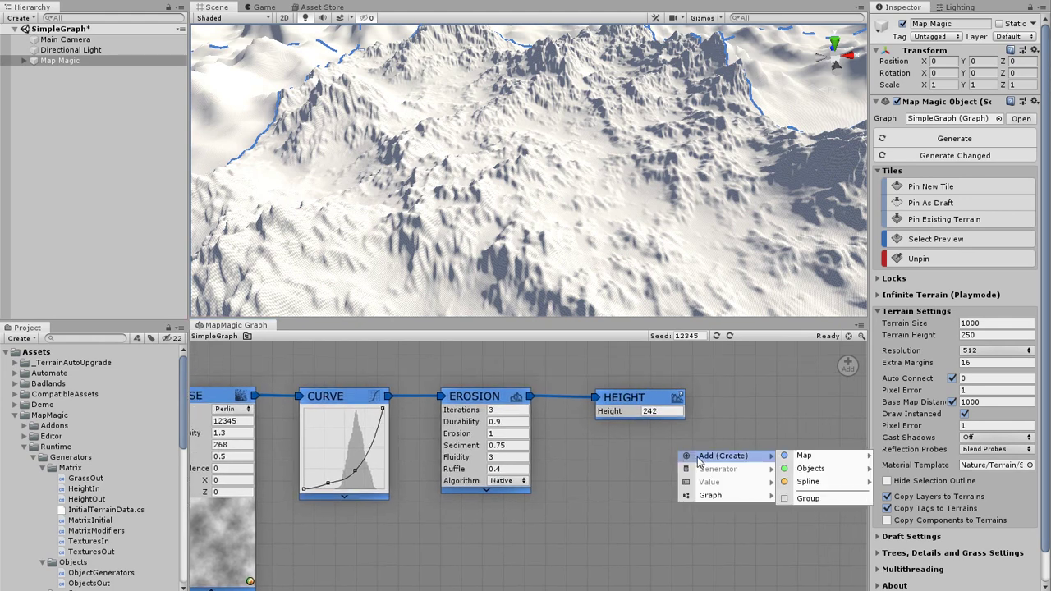
{"action": "mouse_move", "coordinate": [803, 456]}
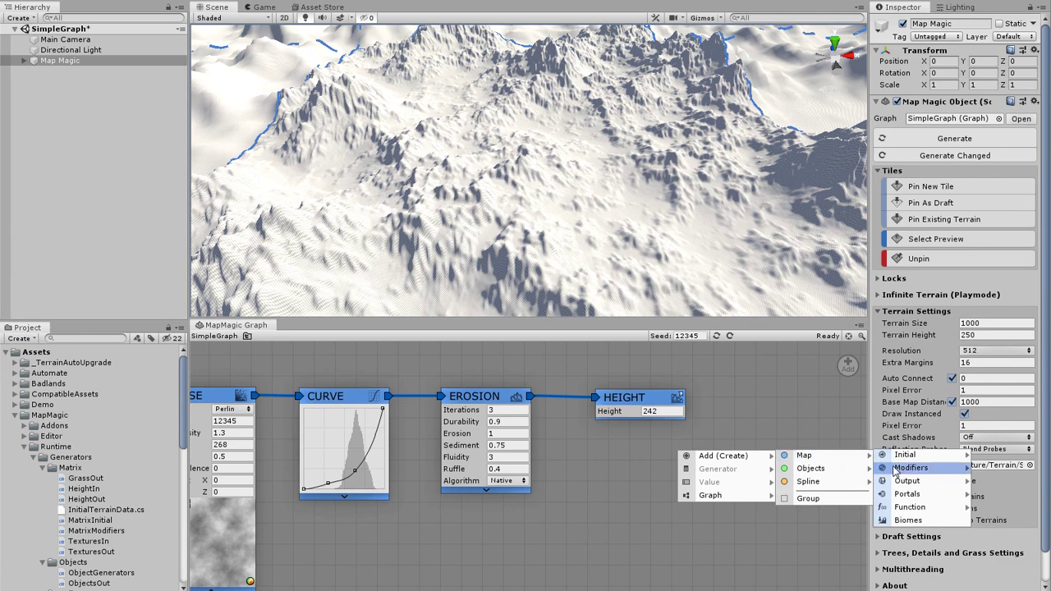
{"action": "mouse_move", "coordinate": [906, 484]}
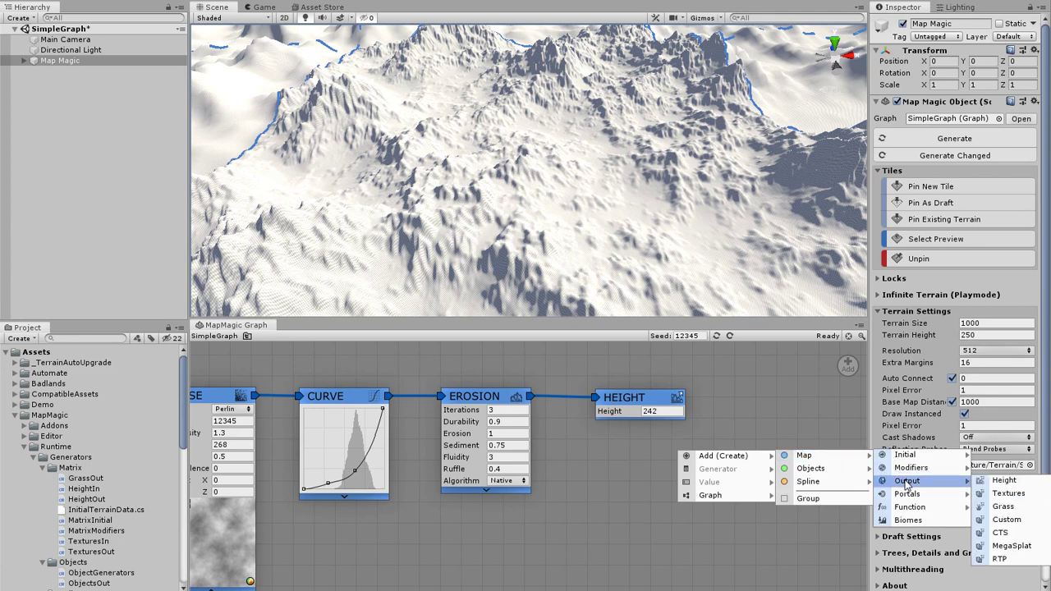
{"action": "left_click", "coordinate": [997, 493]}
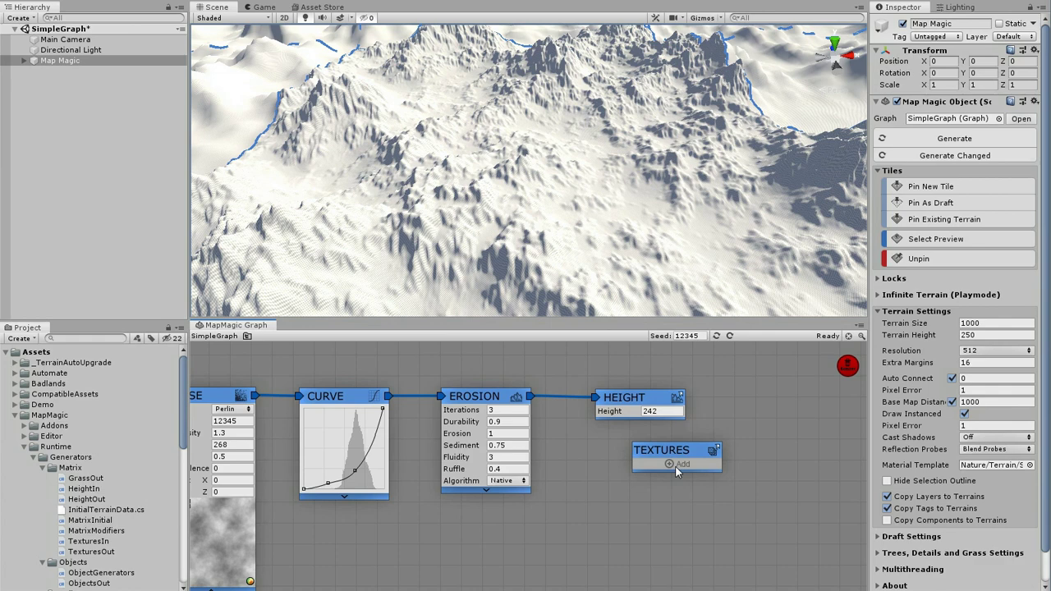
Step: Add a layer named Grass to the Textures node and assign it the GreenGrass terrain layer
{"action": "left_click", "coordinate": [674, 464]}
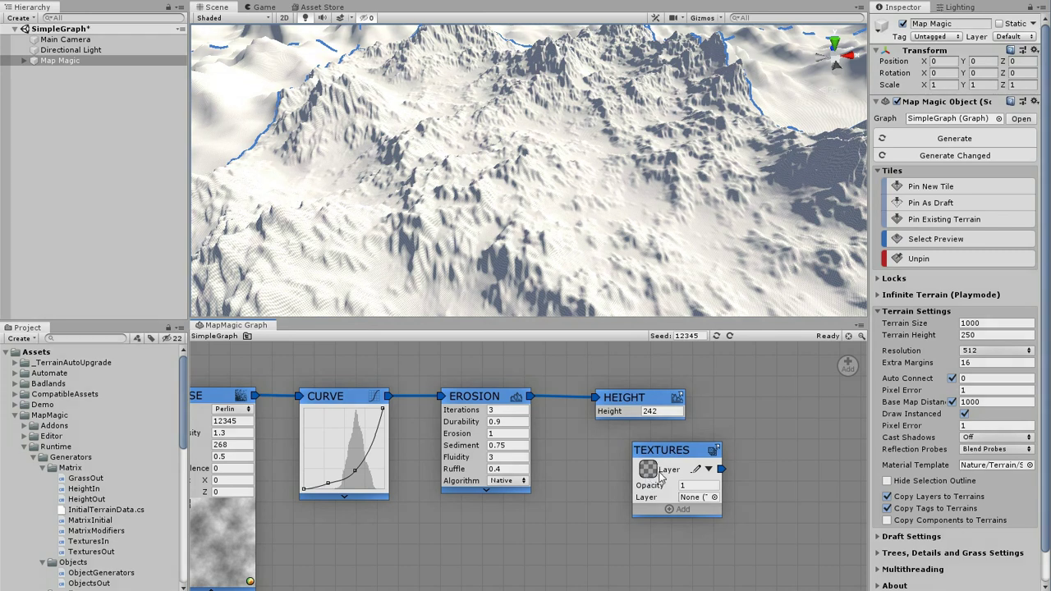
{"action": "left_click", "coordinate": [699, 473]}
{"action": "type", "text": "Grass"}
{"action": "left_click", "coordinate": [714, 499]}
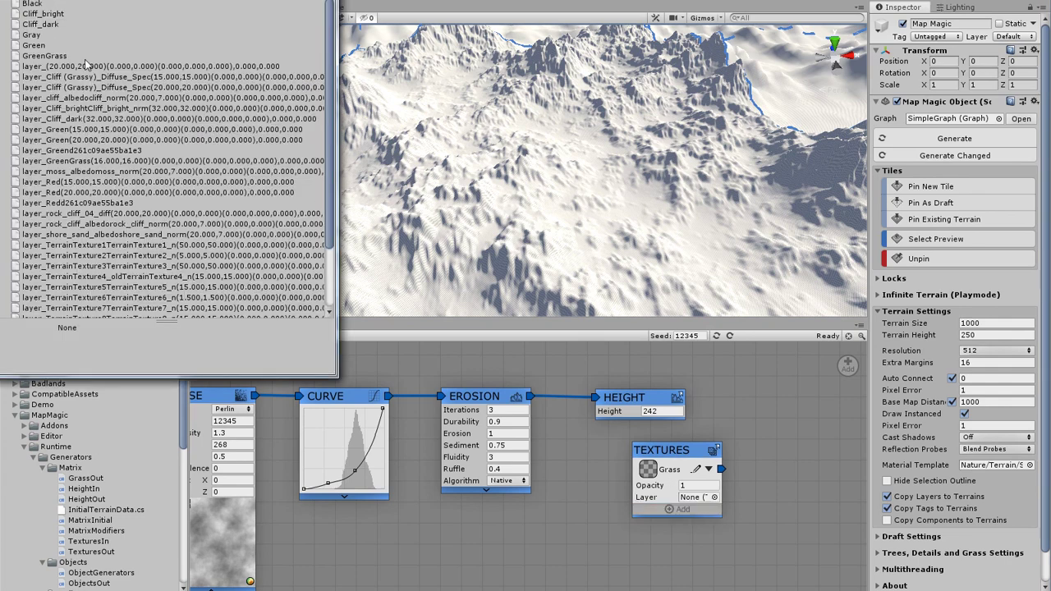
{"action": "double_click", "coordinate": [47, 56]}
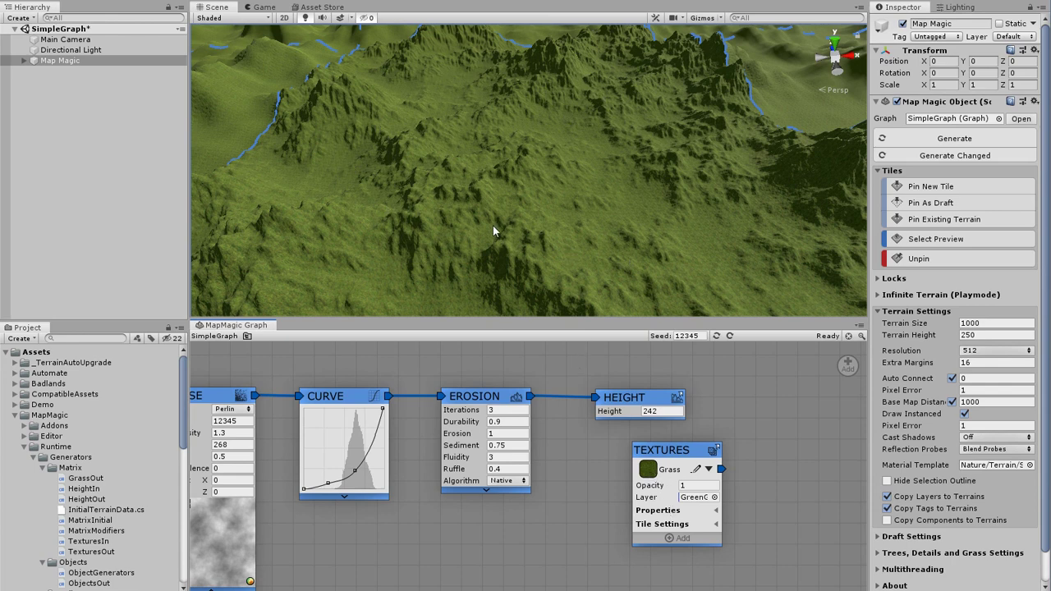
Step: Add a layer named Cliff above Grass in the Textures node and assign it the terrain layer whose name starts with Cliff_br
{"action": "left_click", "coordinate": [668, 538]}
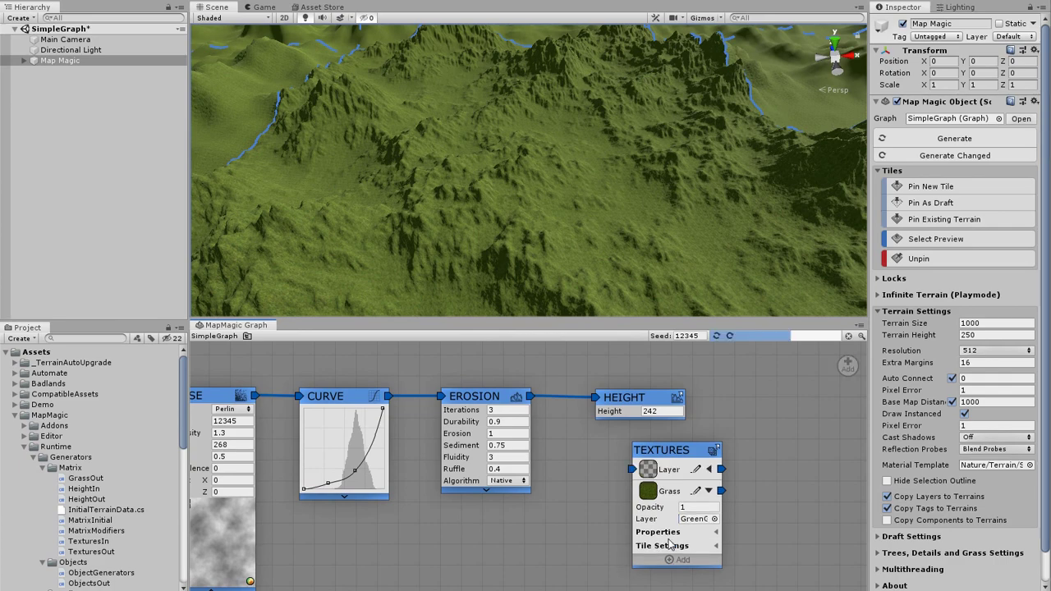
{"action": "left_click", "coordinate": [700, 471]}
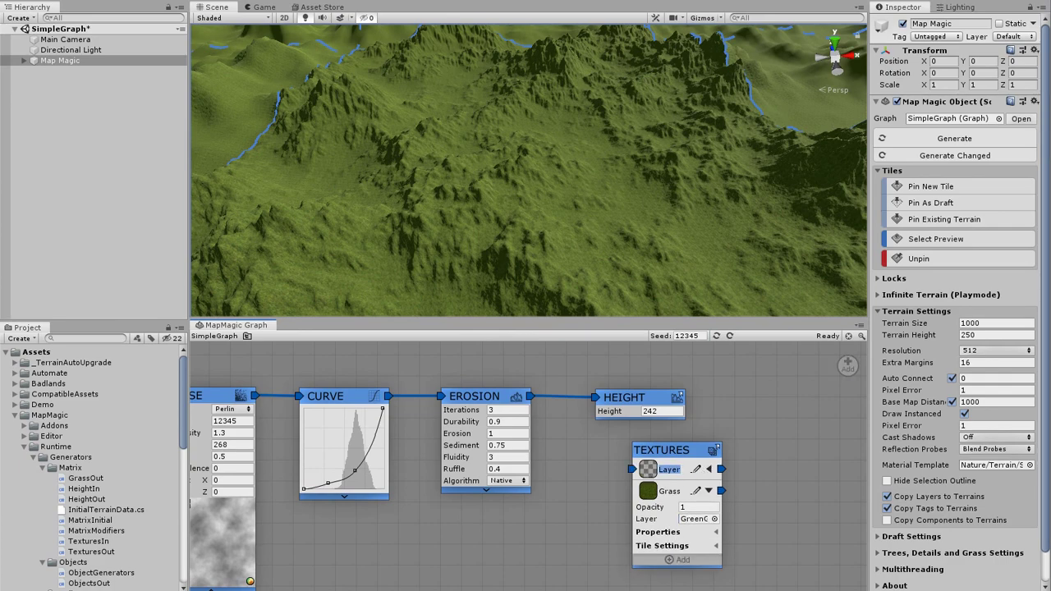
{"action": "type", "text": "Cliff"}
{"action": "left_click", "coordinate": [710, 468]}
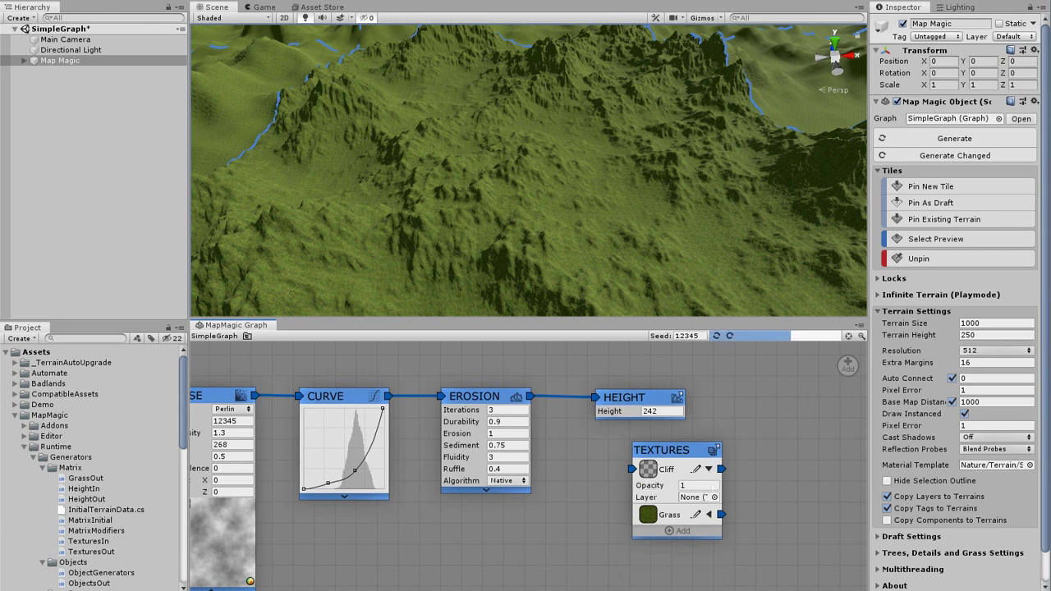
{"action": "left_click", "coordinate": [714, 497]}
{"action": "double_click", "coordinate": [35, 14]}
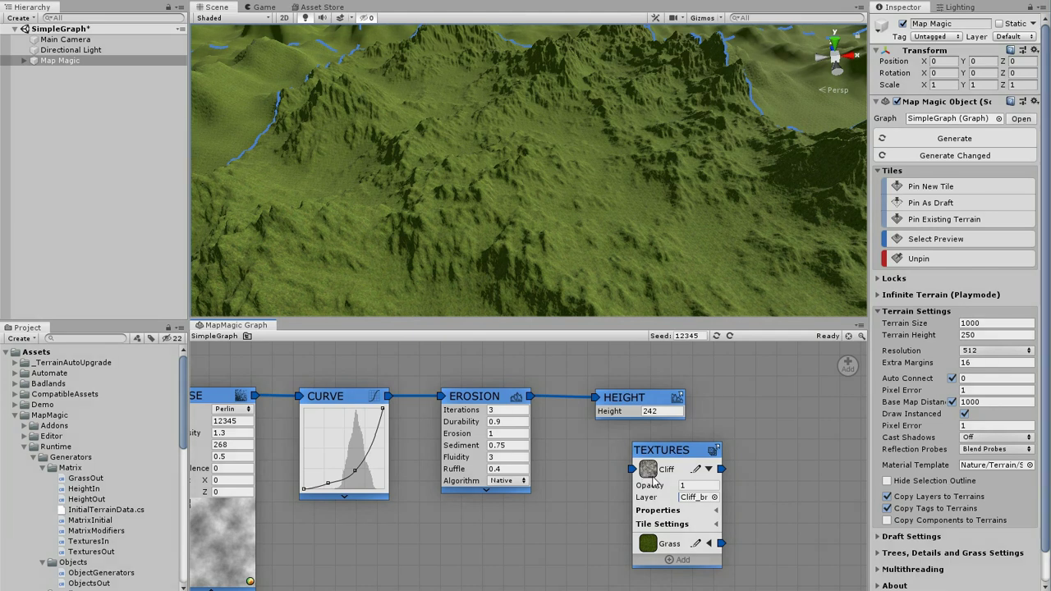
Step: Move the Height node up and connect the Erosion output to the Cliff layer's input on the Textures node
{"action": "left_click_drag", "start_coordinate": [628, 398], "coordinate": [626, 363]}
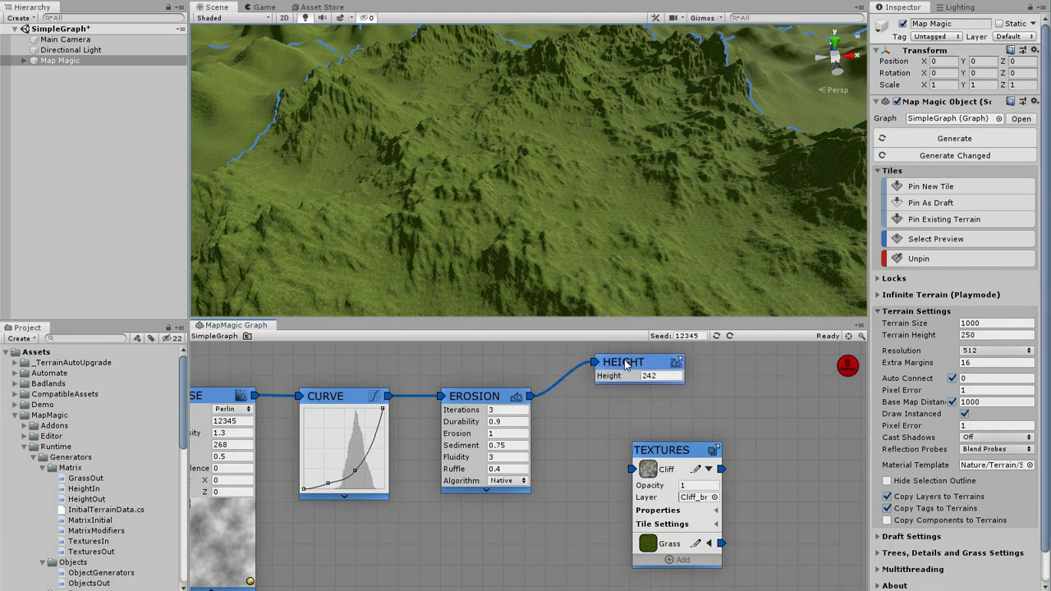
{"action": "left_click_drag", "start_coordinate": [658, 456], "coordinate": [534, 398]}
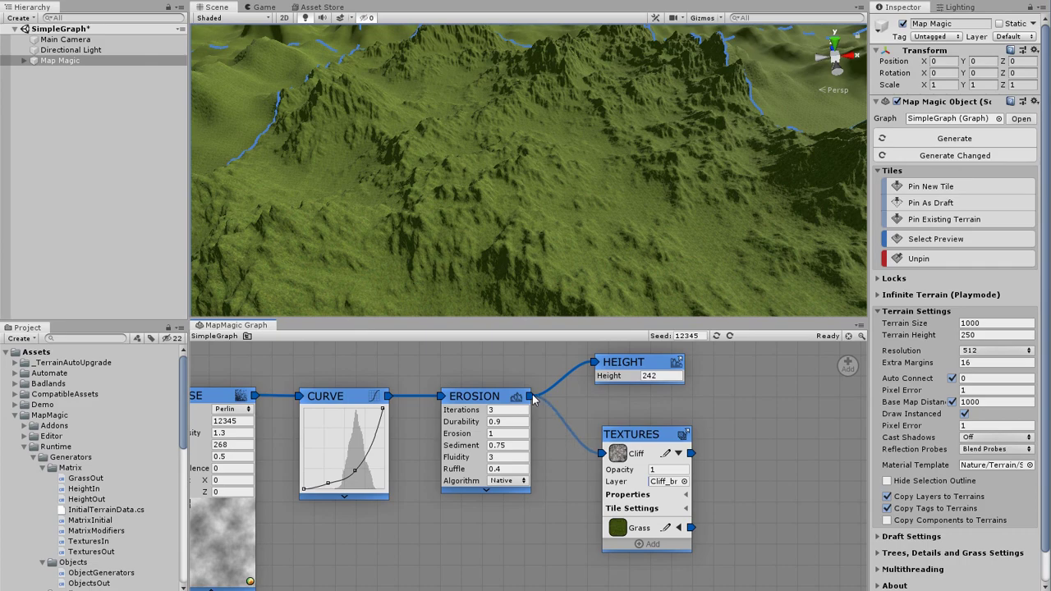
{"action": "middle_click_drag", "start_coordinate": [549, 204], "coordinate": [612, 194]}
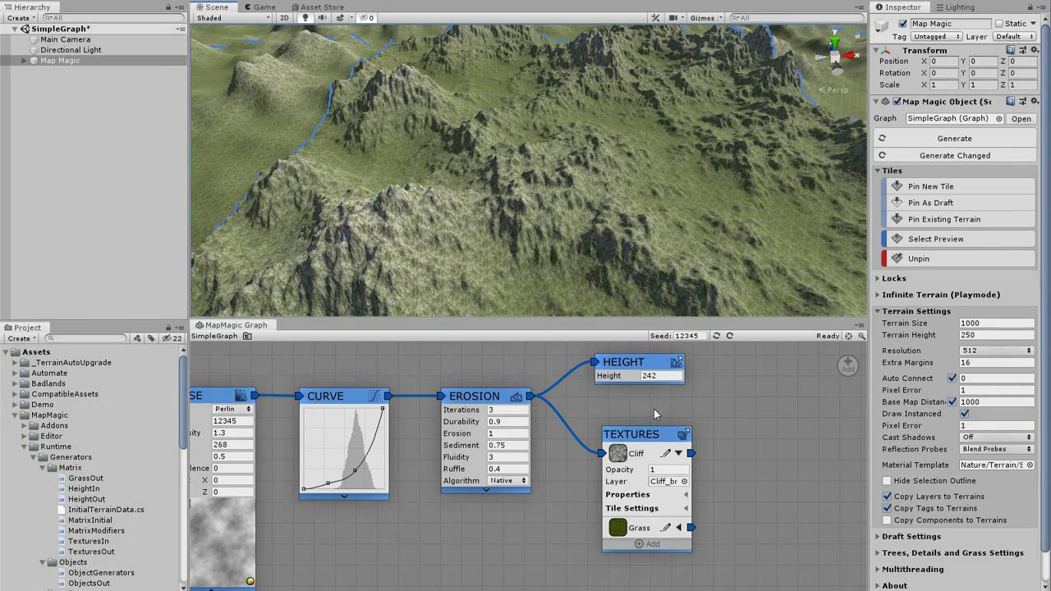
Step: Move the Textures node away from Erosion and insert a Contrast node on the link between them
{"action": "left_click_drag", "start_coordinate": [657, 438], "coordinate": [804, 428]}
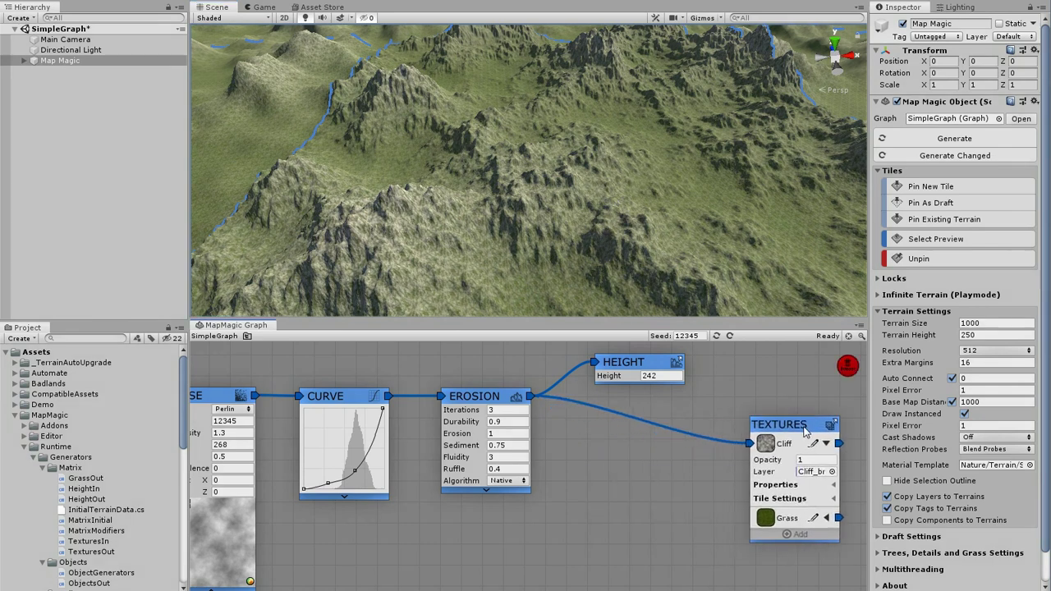
{"action": "left_click", "coordinate": [649, 418]}
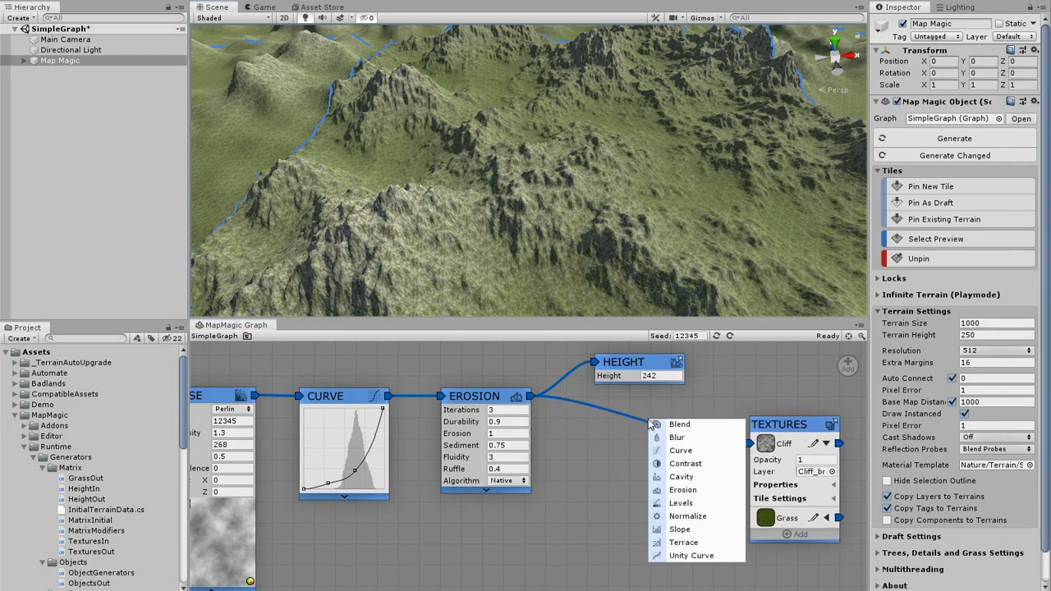
{"action": "left_click", "coordinate": [685, 465]}
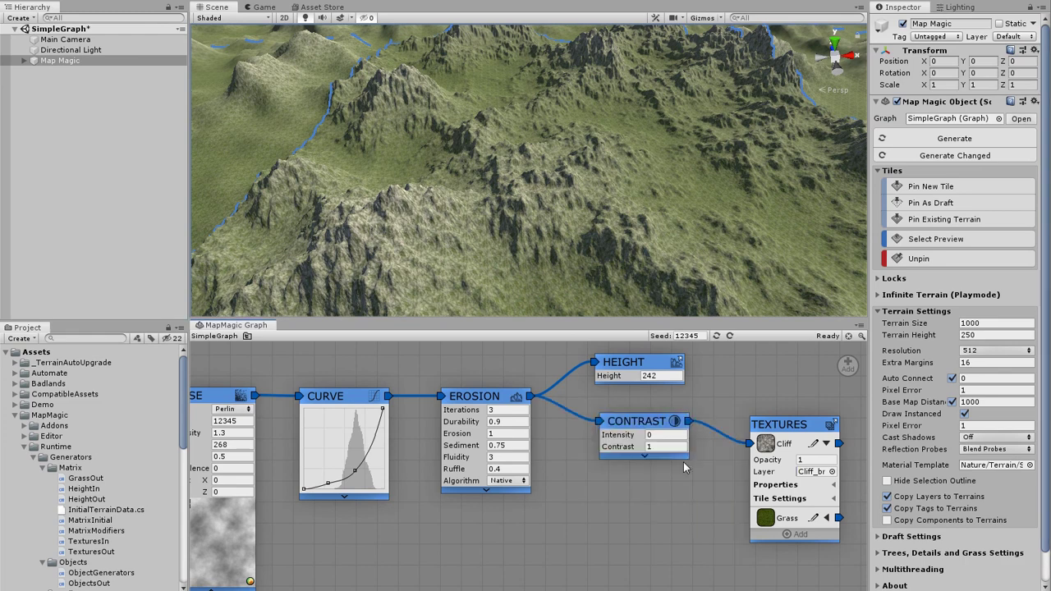
Step: Show the Contrast node's preview in grayscale and raise its contrast through 1.57 to 2.81
{"action": "left_click", "coordinate": [637, 456]}
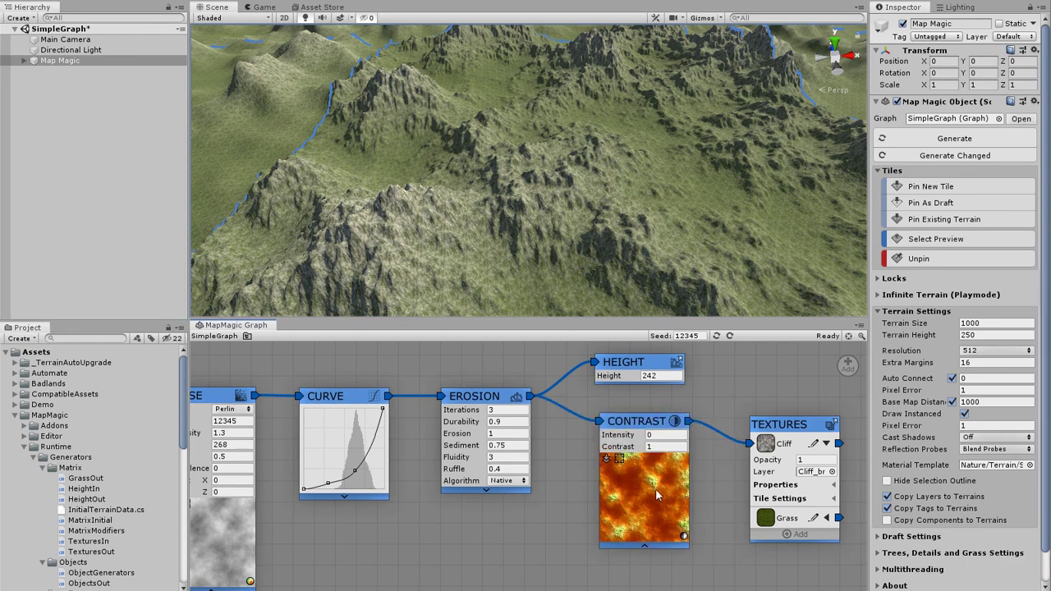
{"action": "left_click", "coordinate": [684, 536]}
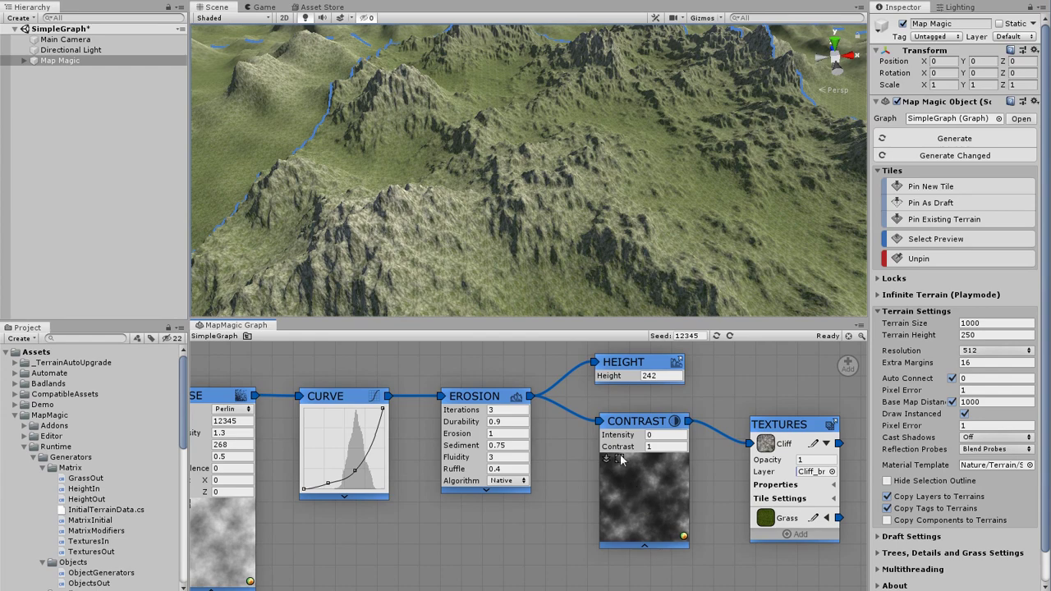
{"action": "left_click_drag", "start_coordinate": [619, 446], "coordinate": [854, 445]}
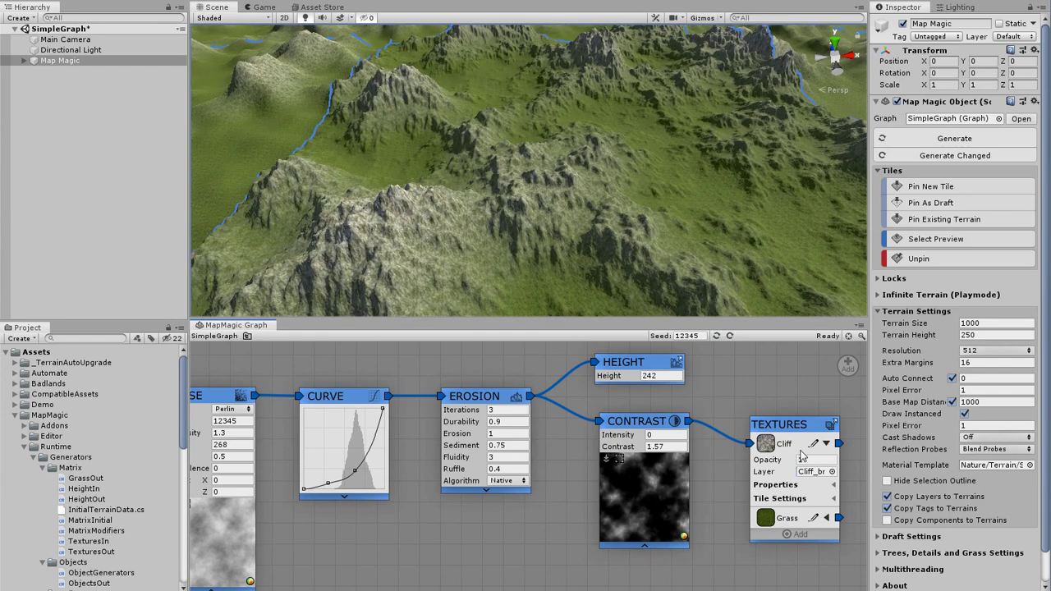
{"action": "left_click_drag", "start_coordinate": [628, 450], "coordinate": [996, 465]}
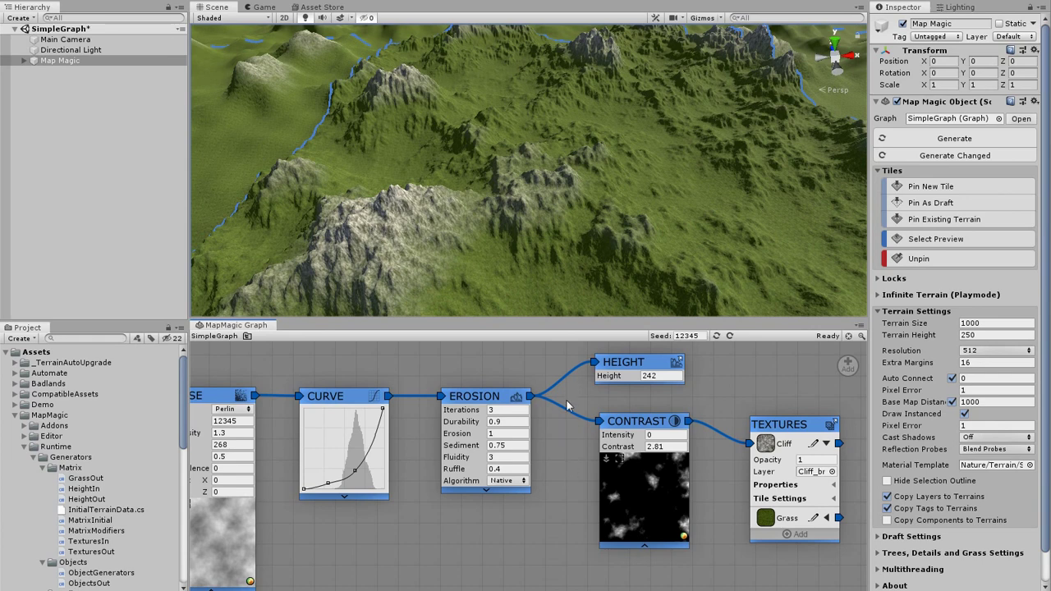
Step: Move the Contrast and Textures nodes together farther from Erosion to make room between them
{"action": "left_click_drag", "start_coordinate": [578, 416], "coordinate": [857, 589]}
{"action": "middle_click_drag", "start_coordinate": [831, 578], "coordinate": [510, 568]}
{"action": "left_click_drag", "start_coordinate": [327, 409], "coordinate": [614, 412]}
{"action": "middle_click_drag", "start_coordinate": [414, 425], "coordinate": [555, 446]}
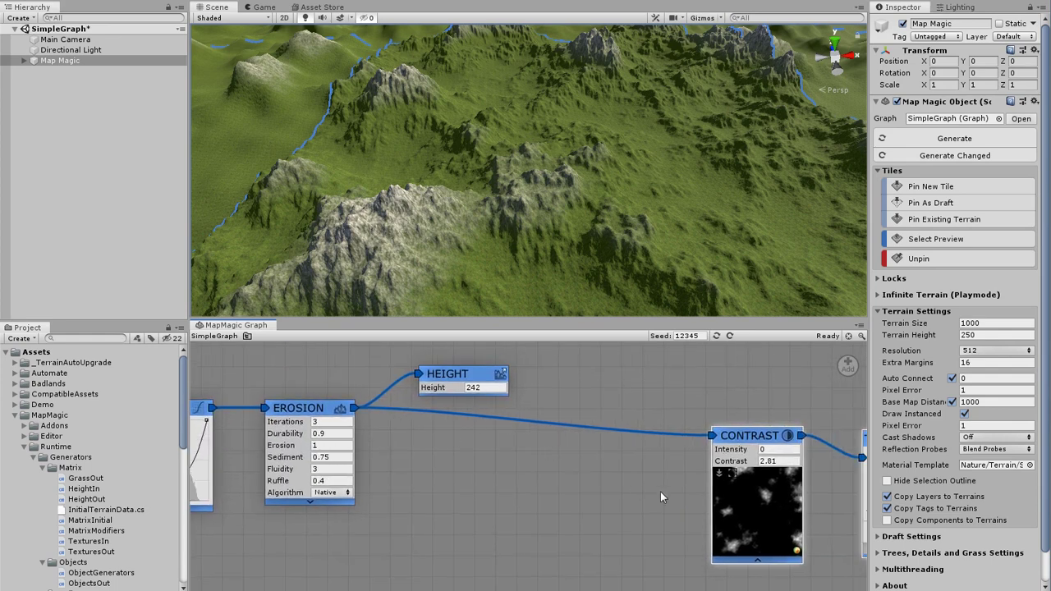
{"action": "middle_click_drag", "start_coordinate": [660, 491], "coordinate": [688, 499]}
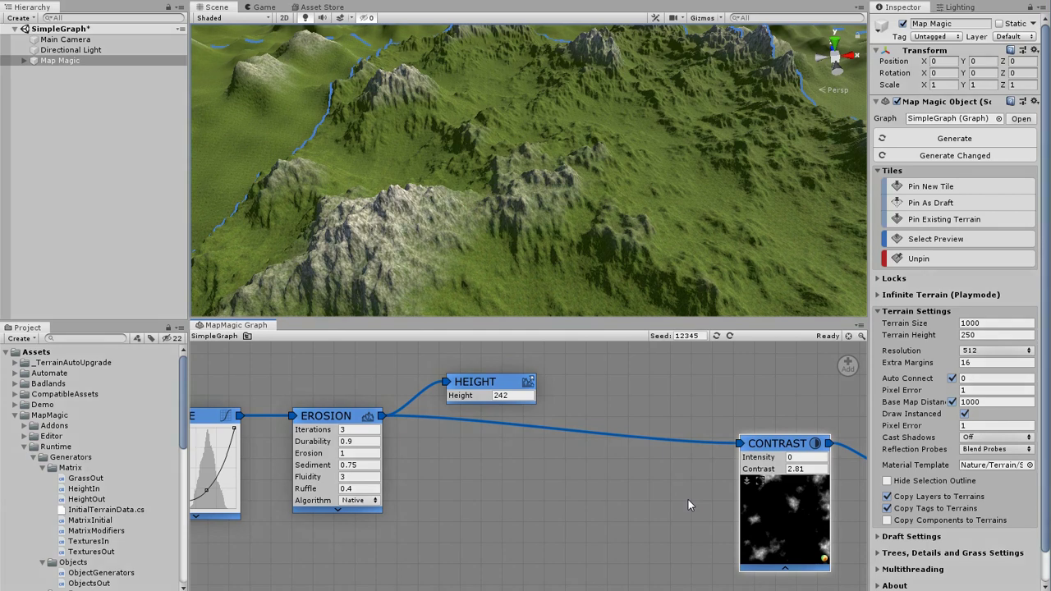
Step: Add a map Enter portal below the Height node, name it Height and connect it to the Erosion output
{"action": "right_click", "coordinate": [432, 445]}
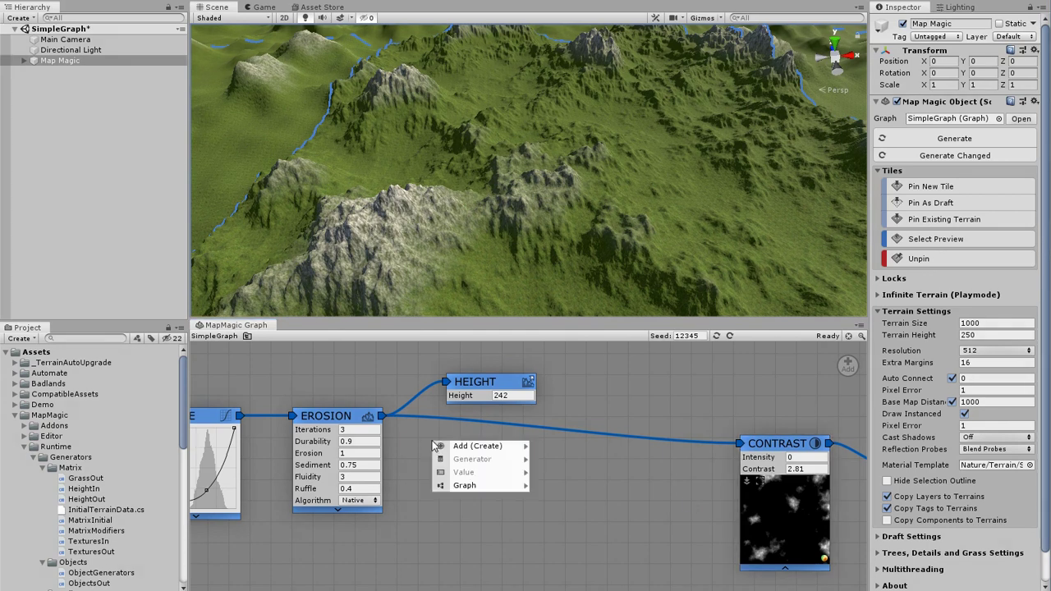
{"action": "mouse_move", "coordinate": [485, 445]}
{"action": "mouse_move", "coordinate": [566, 445]}
{"action": "mouse_move", "coordinate": [661, 483]}
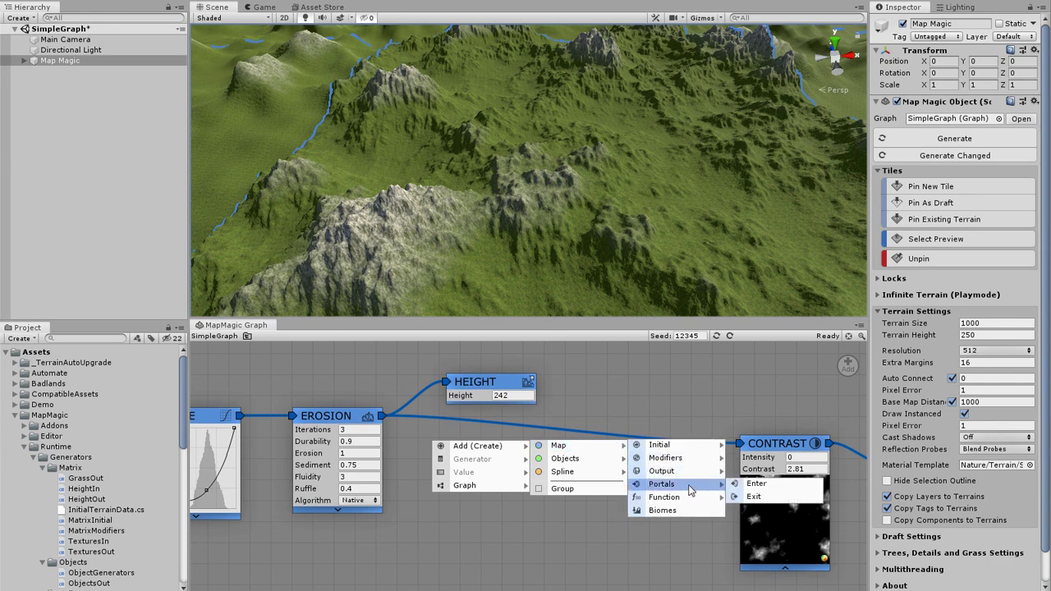
{"action": "left_click", "coordinate": [770, 485]}
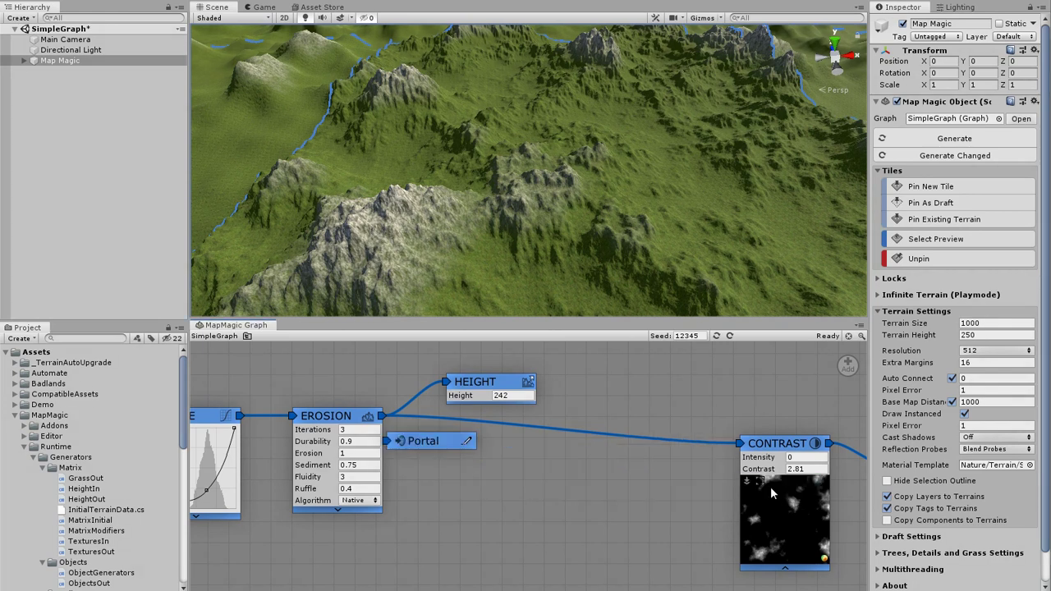
{"action": "left_click_drag", "start_coordinate": [447, 444], "coordinate": [479, 453]}
{"action": "left_click", "coordinate": [502, 450]}
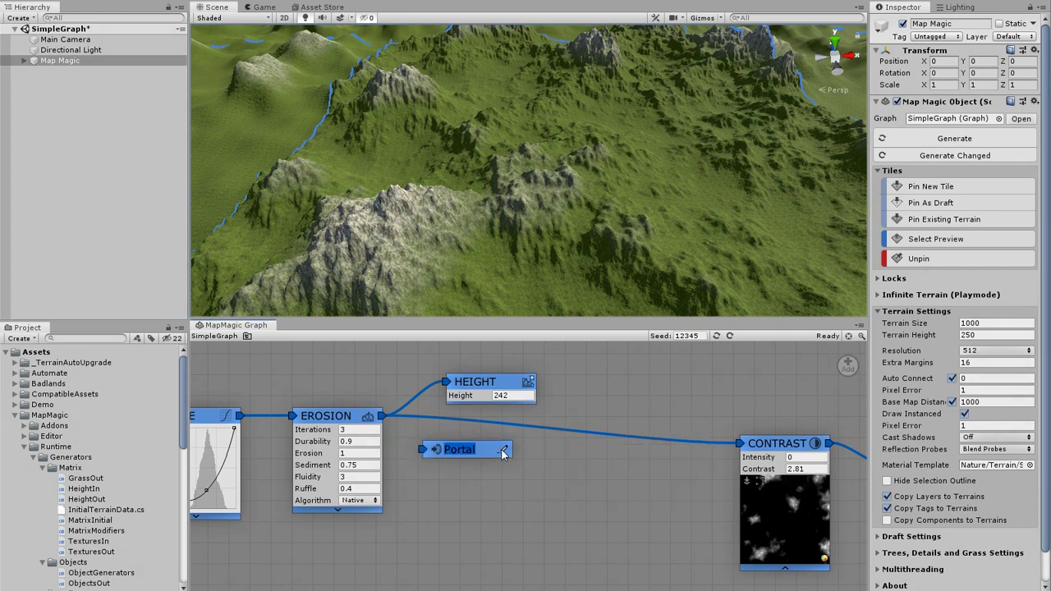
{"action": "type", "text": "Height"}
{"action": "key", "text": "Return"}
{"action": "left_click_drag", "start_coordinate": [423, 450], "coordinate": [383, 416]}
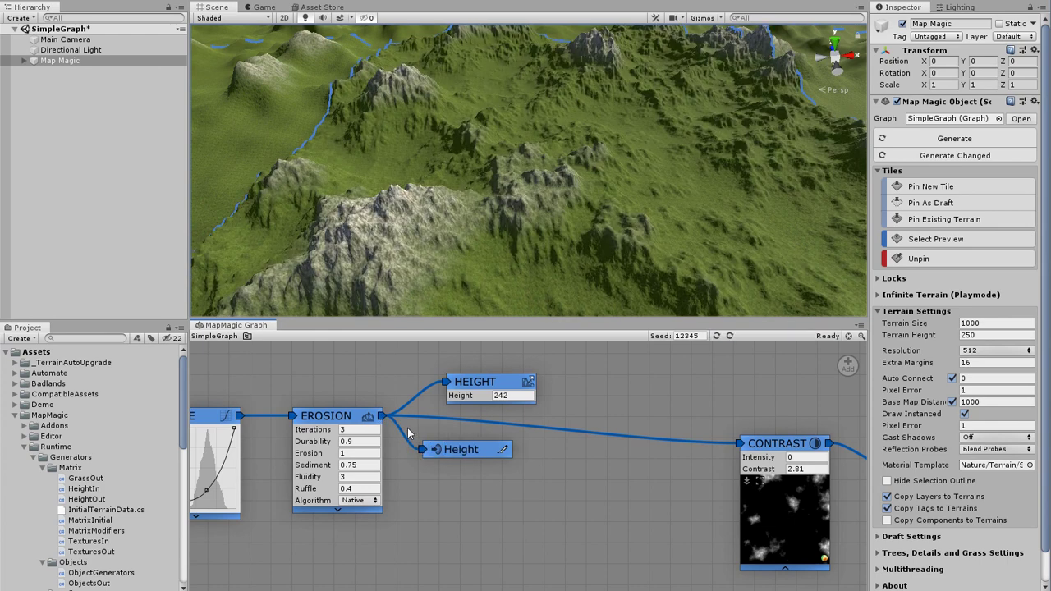
Step: Add a map Exit portal, link it to the Height portal and connect it to the Contrast node's input
{"action": "right_click", "coordinate": [567, 450]}
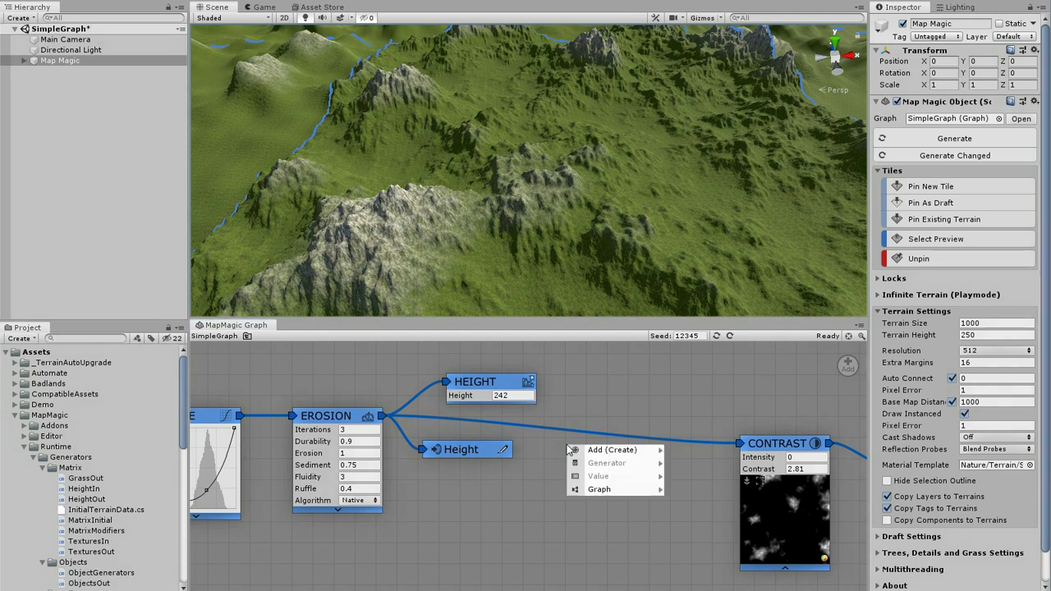
{"action": "mouse_move", "coordinate": [612, 450]}
{"action": "mouse_move", "coordinate": [692, 450]}
{"action": "mouse_move", "coordinate": [795, 489]}
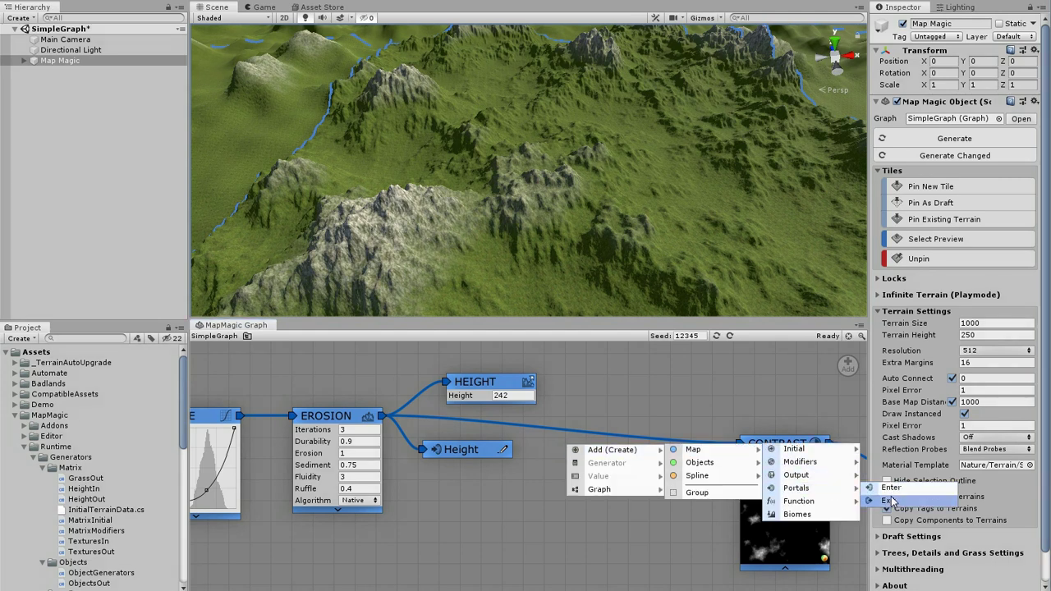
{"action": "left_click", "coordinate": [888, 500]}
{"action": "left_click_drag", "start_coordinate": [571, 444], "coordinate": [589, 456]}
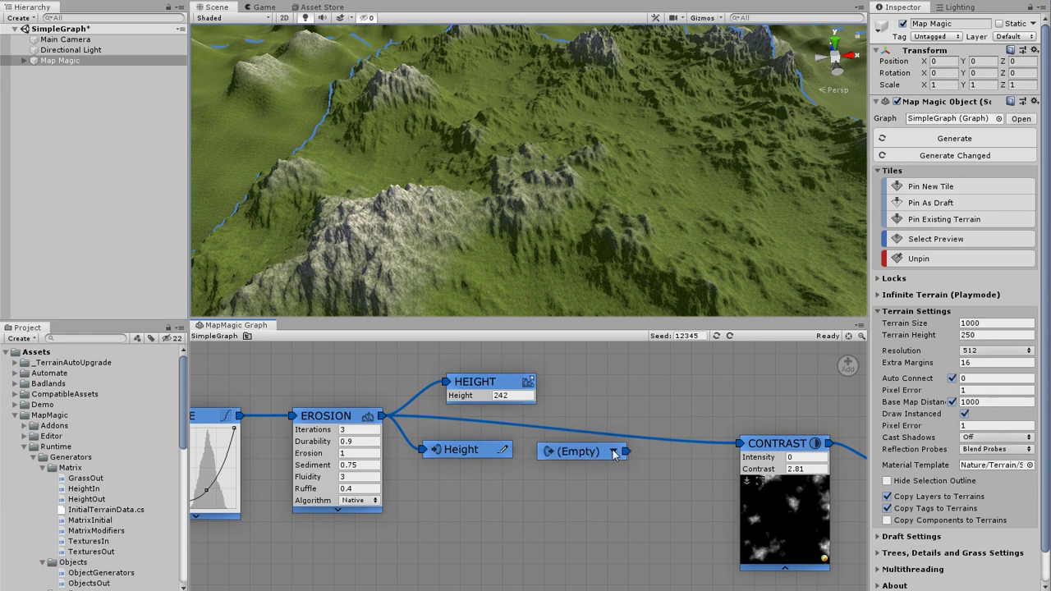
{"action": "left_click", "coordinate": [612, 451]}
{"action": "left_click", "coordinate": [622, 457]}
{"action": "left_click_drag", "start_coordinate": [625, 451], "coordinate": [382, 416]}
{"action": "left_click_drag", "start_coordinate": [625, 451], "coordinate": [741, 445]}
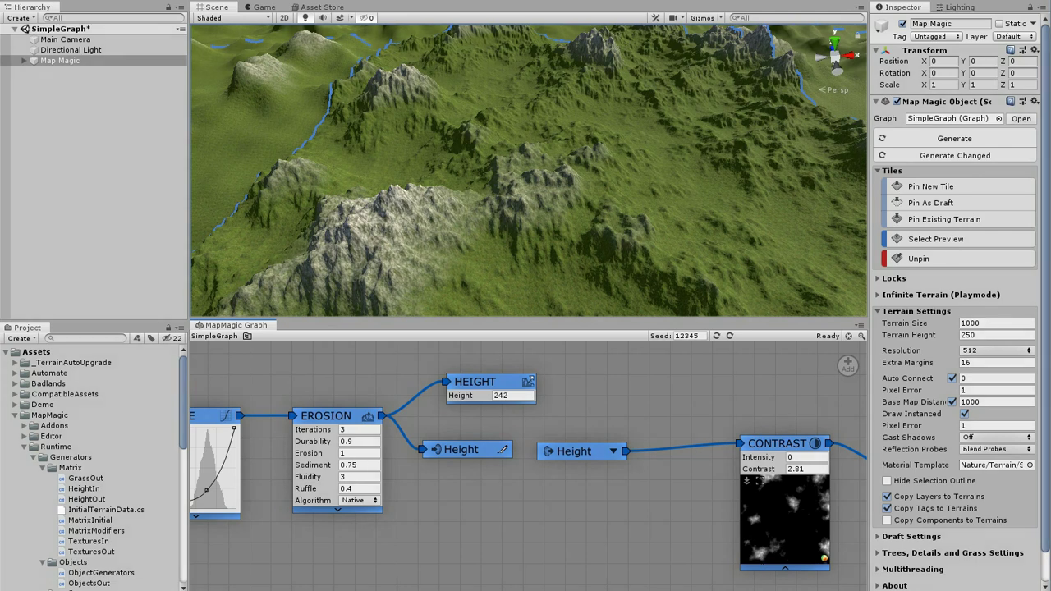
Step: Group the Noise, Curve, Erosion and Height nodes with the Enter portal, and name the group Height
{"action": "middle_click_drag", "start_coordinate": [512, 533], "coordinate": [790, 517]}
{"action": "scroll", "coordinate": [790, 516], "scroll_direction": "down", "scroll_amount": 2}
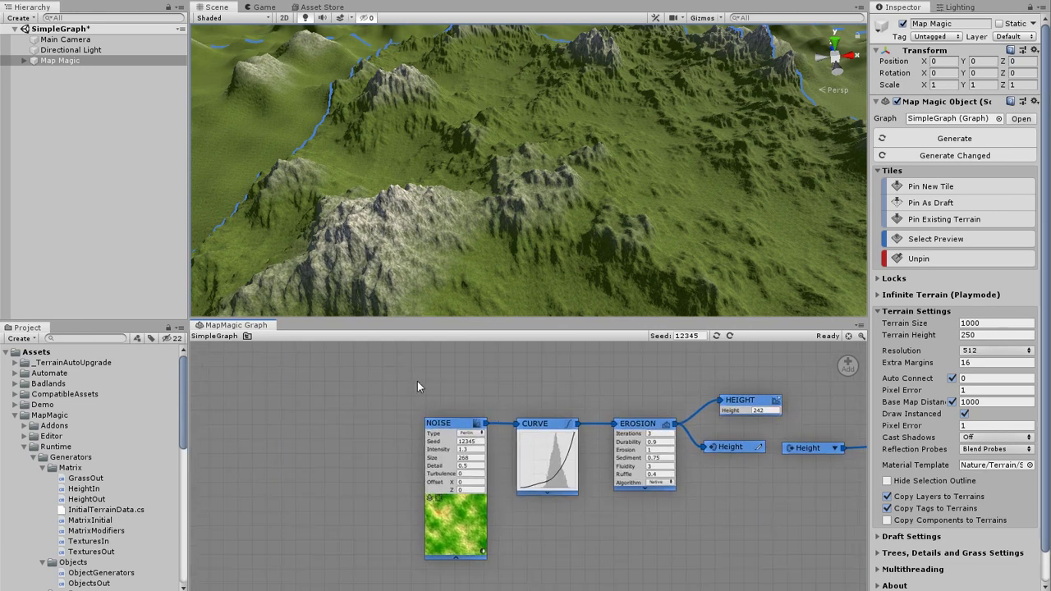
{"action": "left_click_drag", "start_coordinate": [438, 396], "coordinate": [791, 584]}
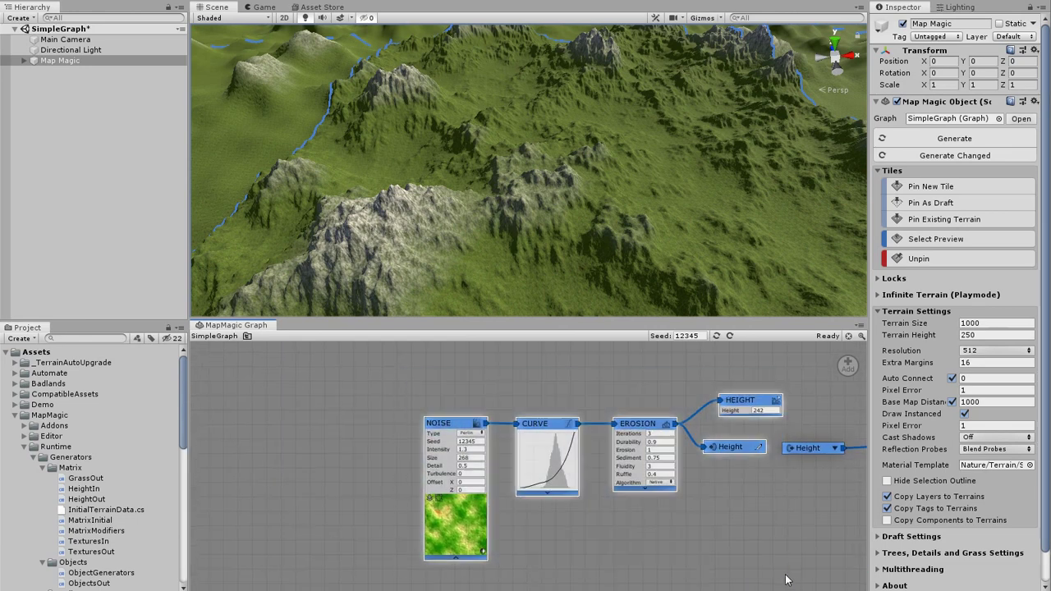
{"action": "right_click", "coordinate": [498, 444]}
{"action": "mouse_move", "coordinate": [525, 438]}
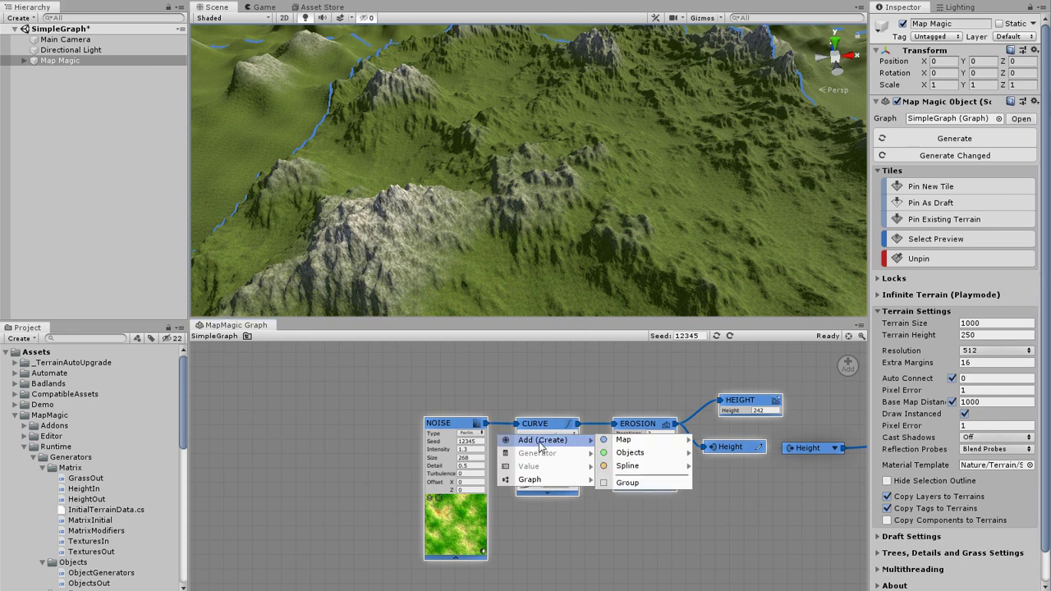
{"action": "left_click", "coordinate": [649, 488]}
{"action": "left_click", "coordinate": [424, 380]}
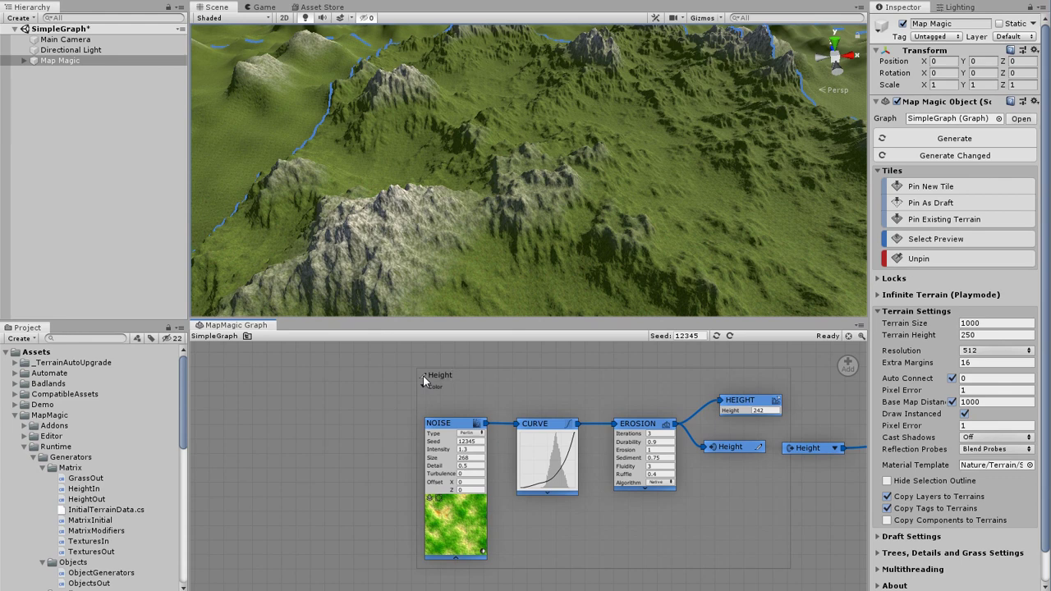
Step: Give the Height group a blue-violet color and shift it slightly away from the Exit portal
{"action": "left_click", "coordinate": [421, 387]}
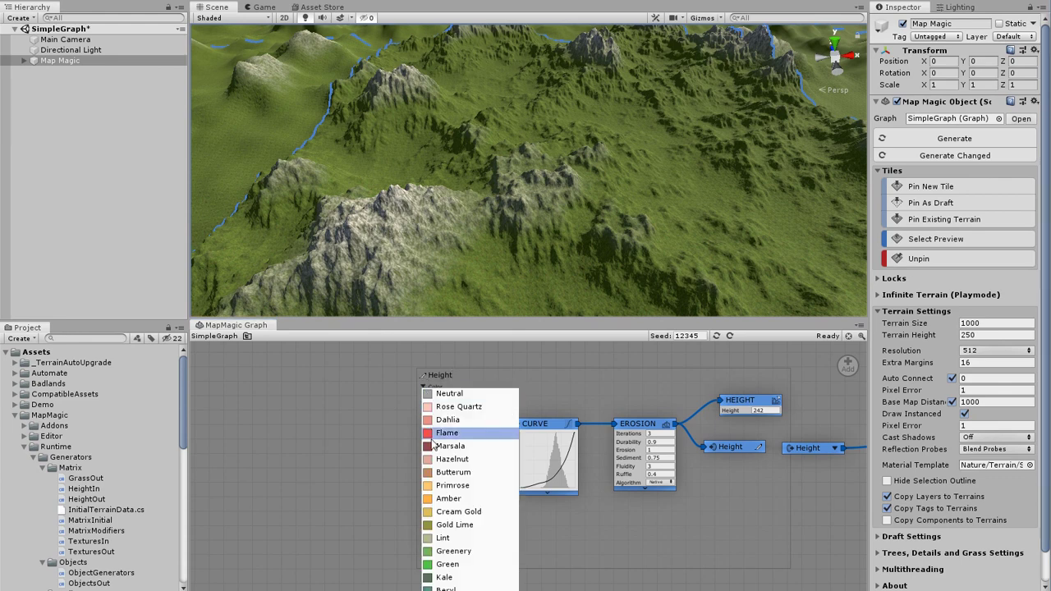
{"action": "left_click", "coordinate": [460, 584]}
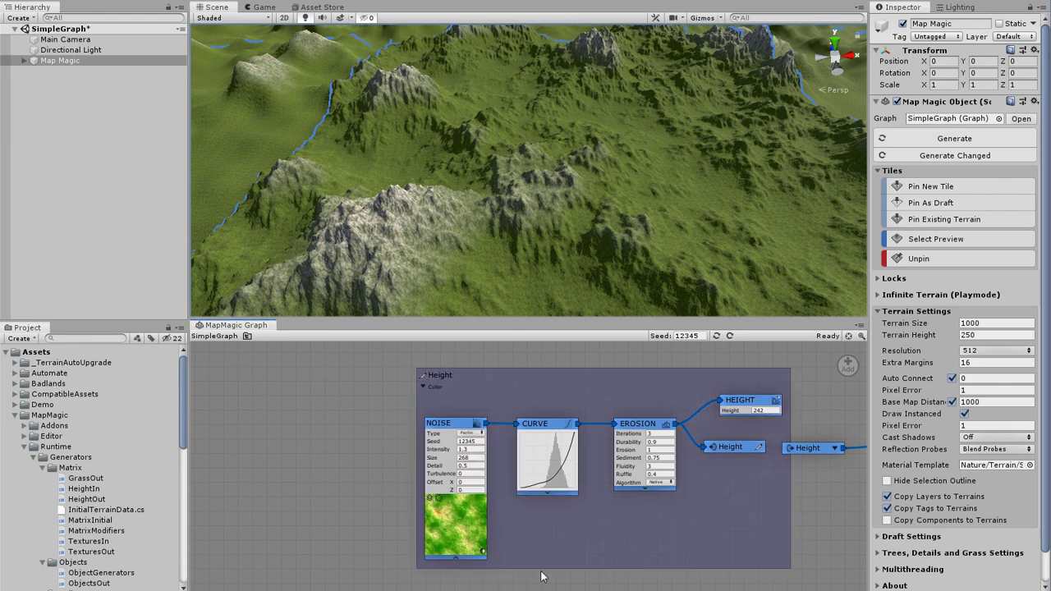
{"action": "left_click_drag", "start_coordinate": [628, 547], "coordinate": [592, 537]}
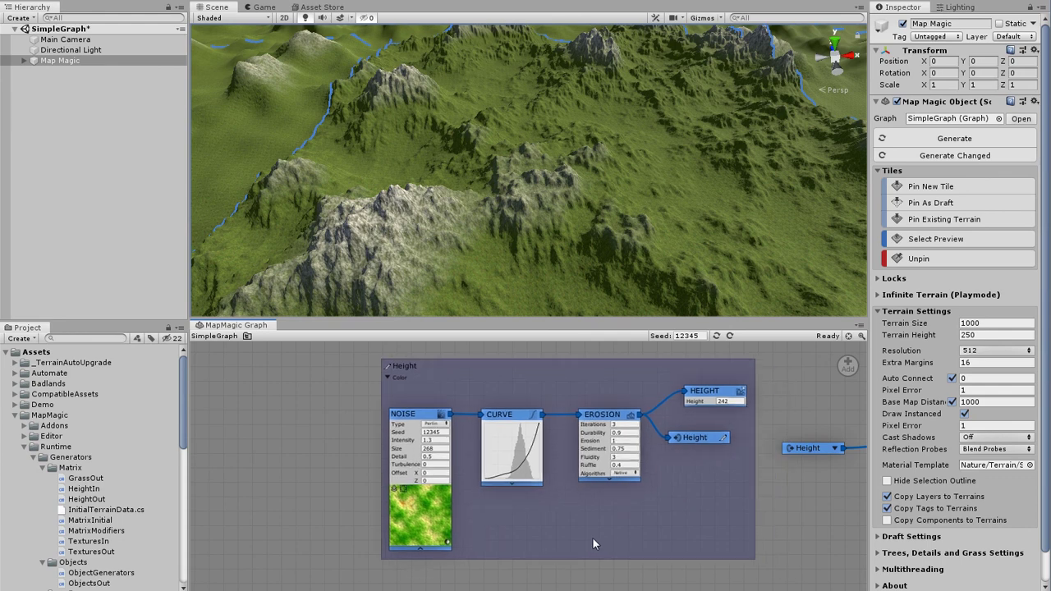
Step: Move the Exit portal next to Contrast, group it with the Contrast and Textures nodes, and name the group Textures
{"action": "middle_click_drag", "start_coordinate": [842, 528], "coordinate": [513, 499]}
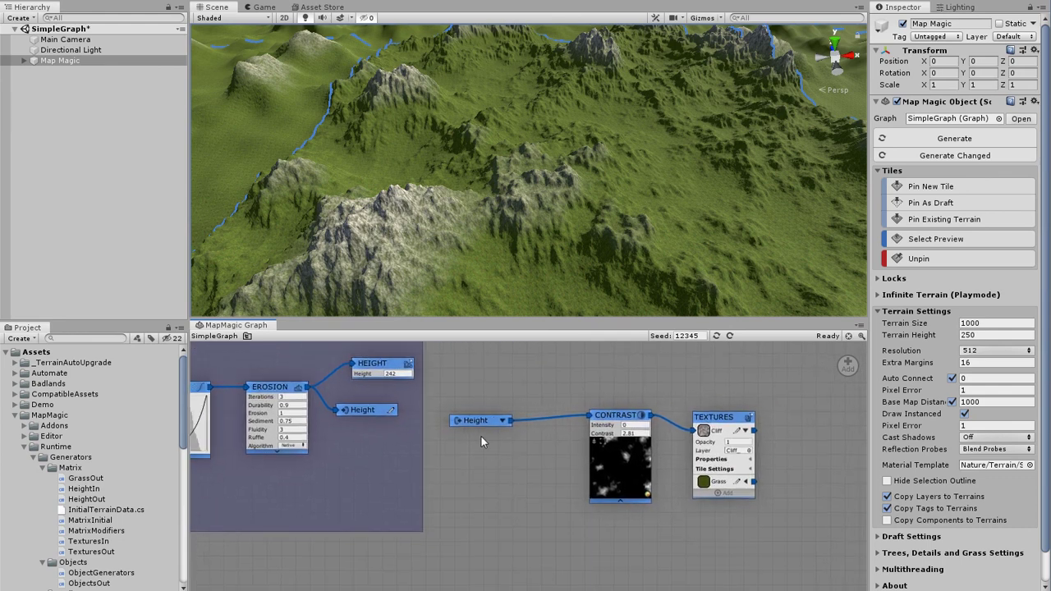
{"action": "left_click", "coordinate": [483, 419]}
{"action": "left_click_drag", "start_coordinate": [483, 420], "coordinate": [523, 414]}
{"action": "left_click_drag", "start_coordinate": [485, 380], "coordinate": [770, 530]}
{"action": "right_click", "coordinate": [520, 468]}
{"action": "mouse_move", "coordinate": [567, 473]}
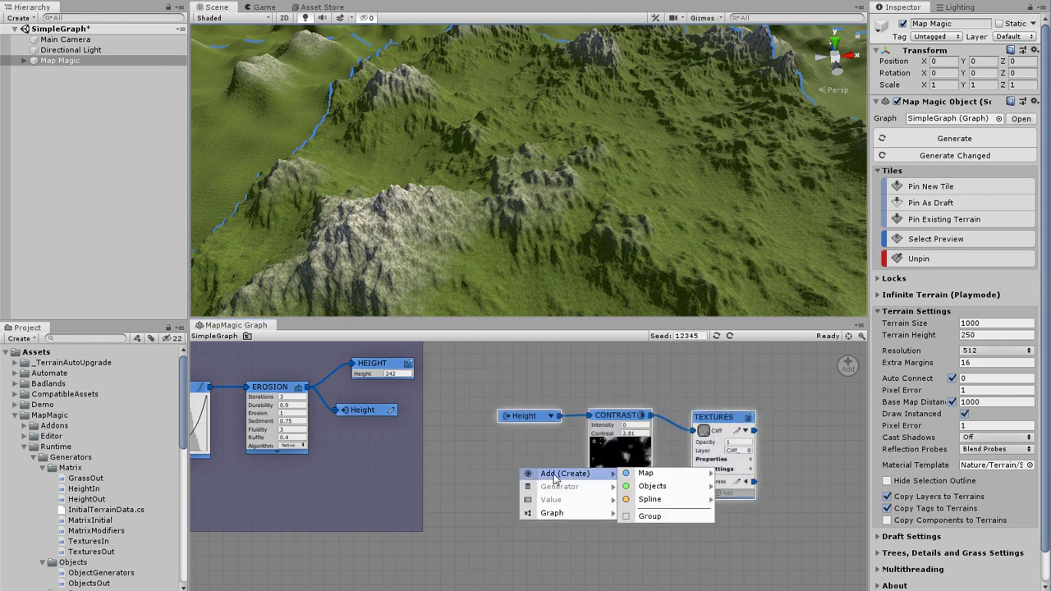
{"action": "left_click", "coordinate": [644, 518]}
{"action": "left_click", "coordinate": [496, 393]}
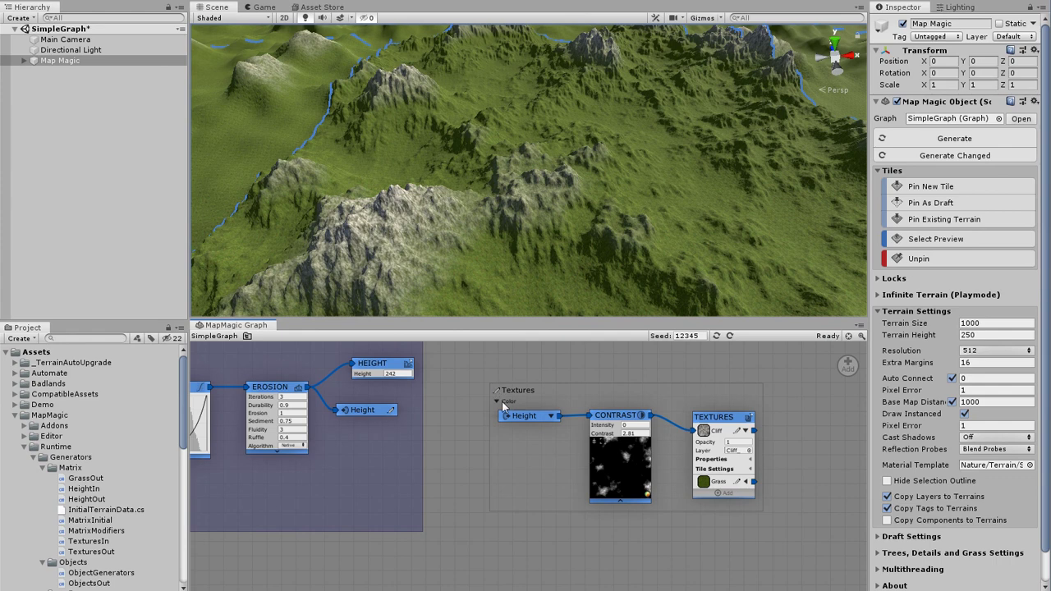
Step: Give the Textures group a light blue color and move it directly beneath the Height group
{"action": "left_click", "coordinate": [502, 401]}
{"action": "left_click", "coordinate": [541, 588]}
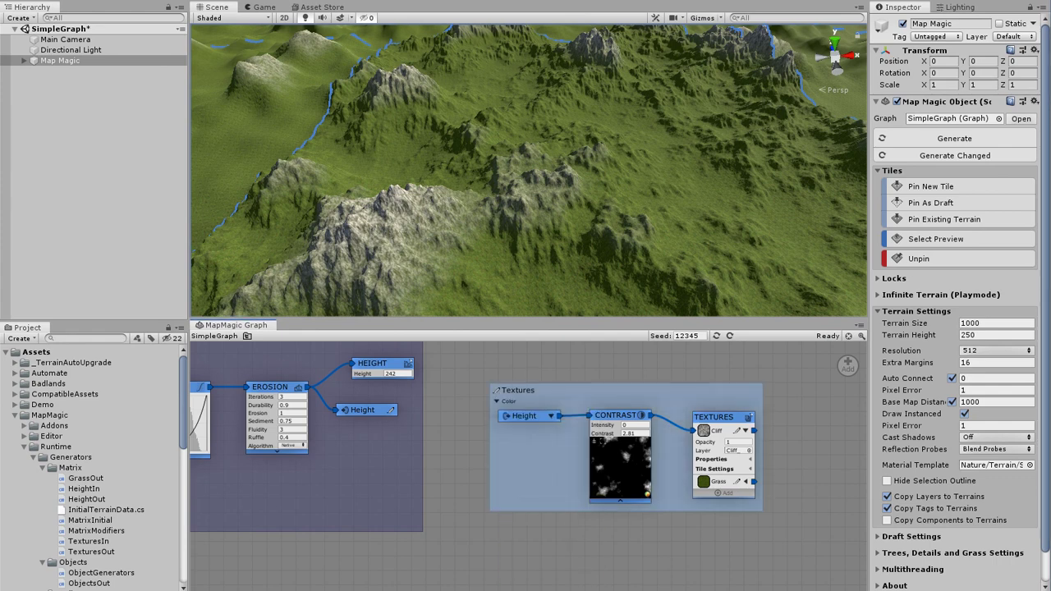
{"action": "middle_click_drag", "start_coordinate": [516, 539], "coordinate": [697, 462]}
{"action": "left_click_drag", "start_coordinate": [741, 391], "coordinate": [307, 547]}
{"action": "middle_click_drag", "start_coordinate": [596, 520], "coordinate": [731, 445]}
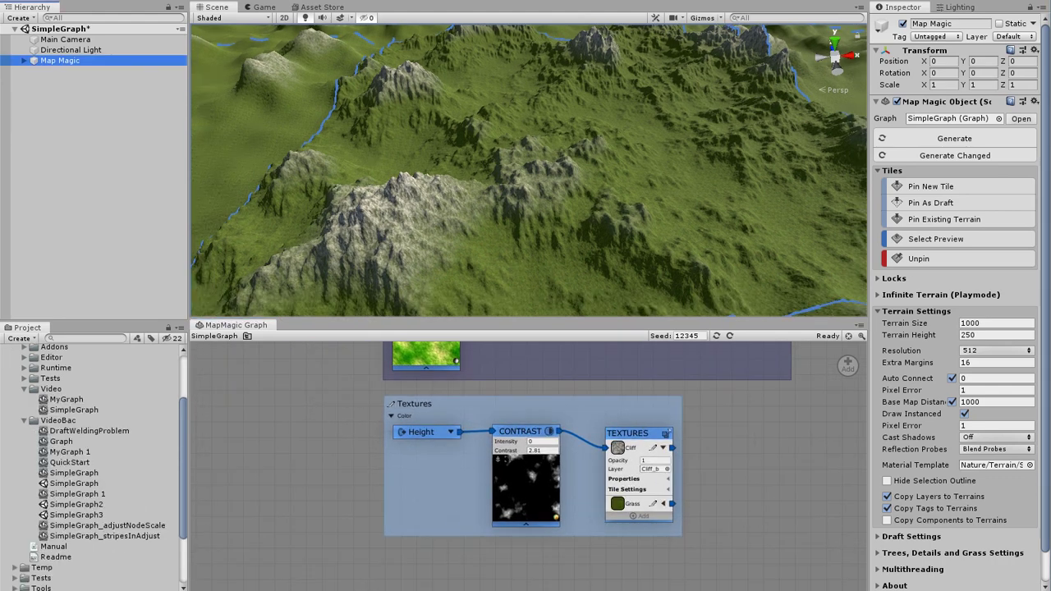
{"action": "left_click", "coordinate": [725, 491]}
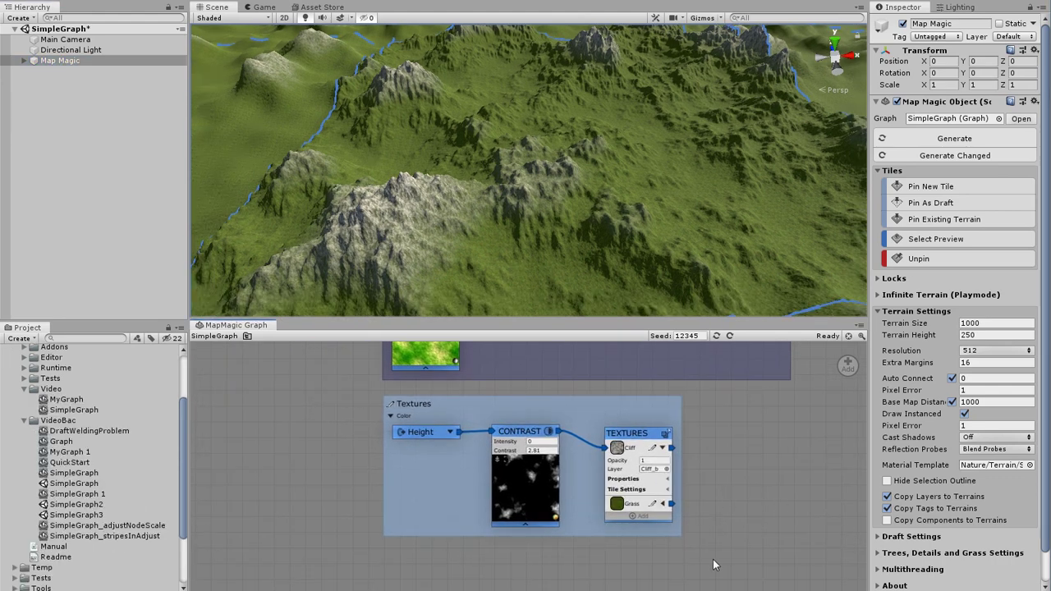
Step: Add a layer to the Textures node, name it Dark Cliff and assign the Cliff_dark terrain layer to it
{"action": "scroll", "coordinate": [703, 542], "scroll_direction": "up", "scroll_amount": 3}
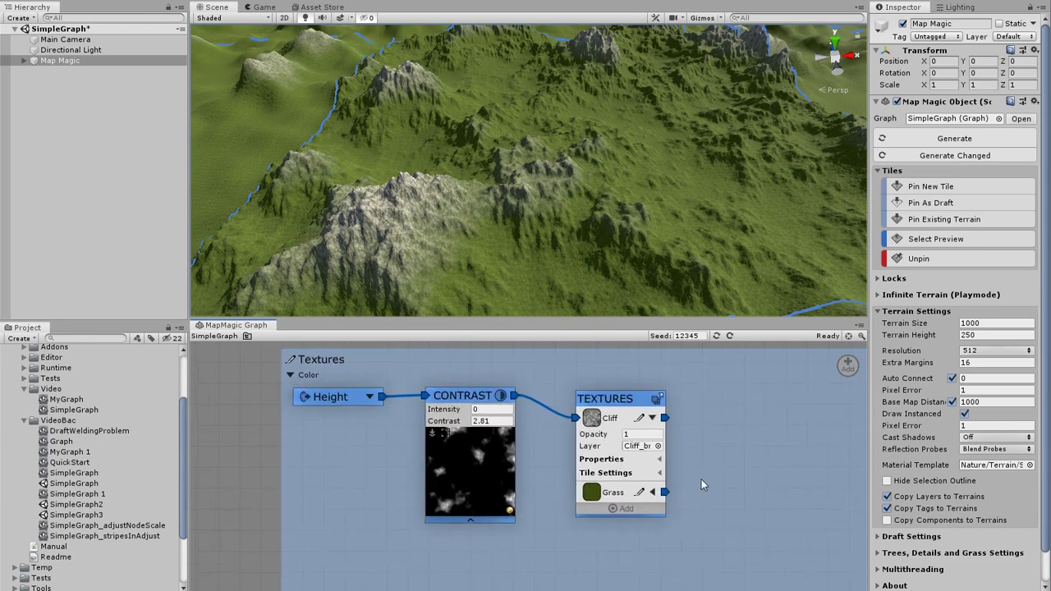
{"action": "middle_click_drag", "start_coordinate": [701, 480], "coordinate": [742, 518]}
{"action": "left_click", "coordinate": [666, 550]}
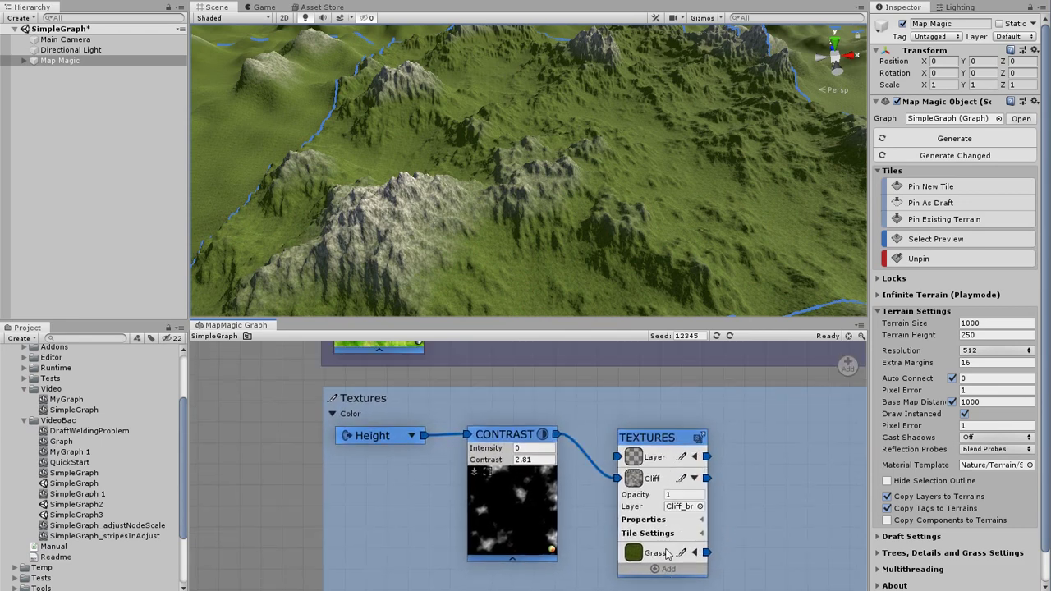
{"action": "left_click", "coordinate": [680, 457]}
{"action": "type", "text": "Dark Cliff"}
{"action": "left_click", "coordinate": [694, 457]}
{"action": "left_click", "coordinate": [699, 484]}
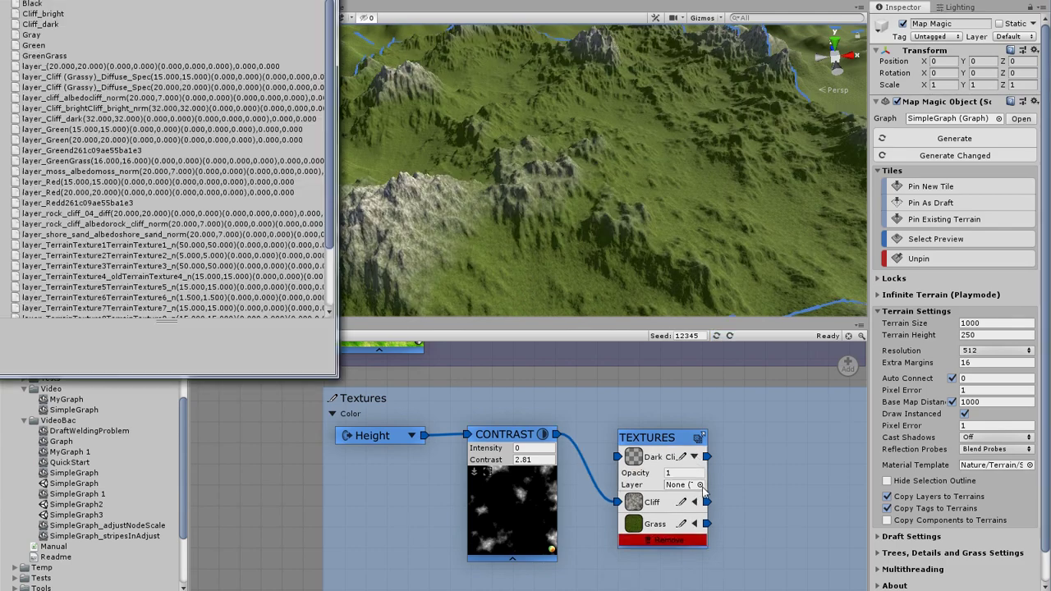
{"action": "double_click", "coordinate": [43, 21]}
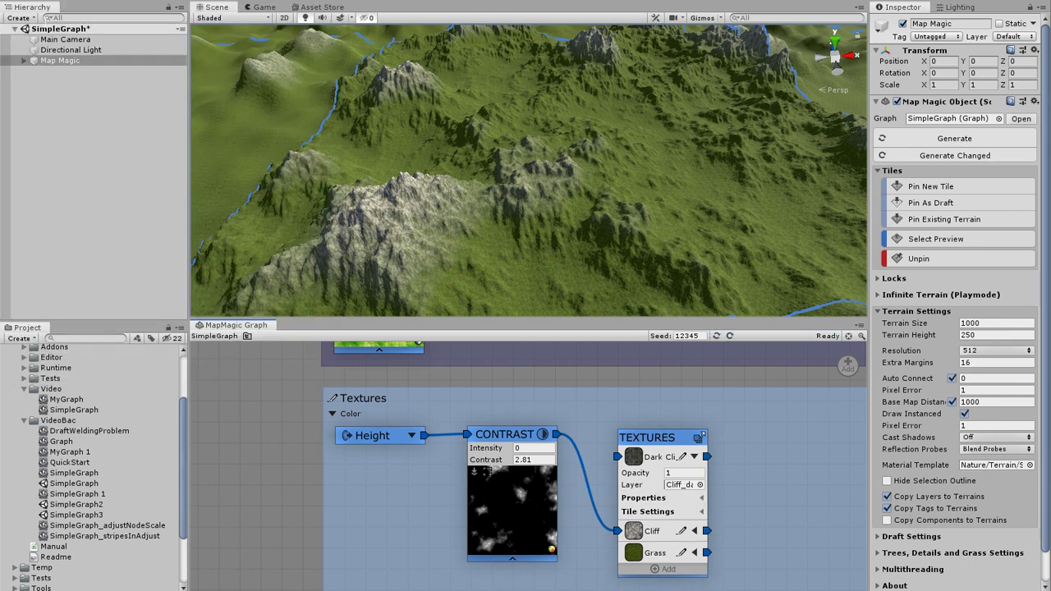
Step: Move the Contrast node down, add a Slope modifier from the Height portal and connect its output to the Dark Cliff layer
{"action": "left_click_drag", "start_coordinate": [508, 441], "coordinate": [502, 566]}
{"action": "left_click_drag", "start_coordinate": [847, 364], "coordinate": [394, 436]}
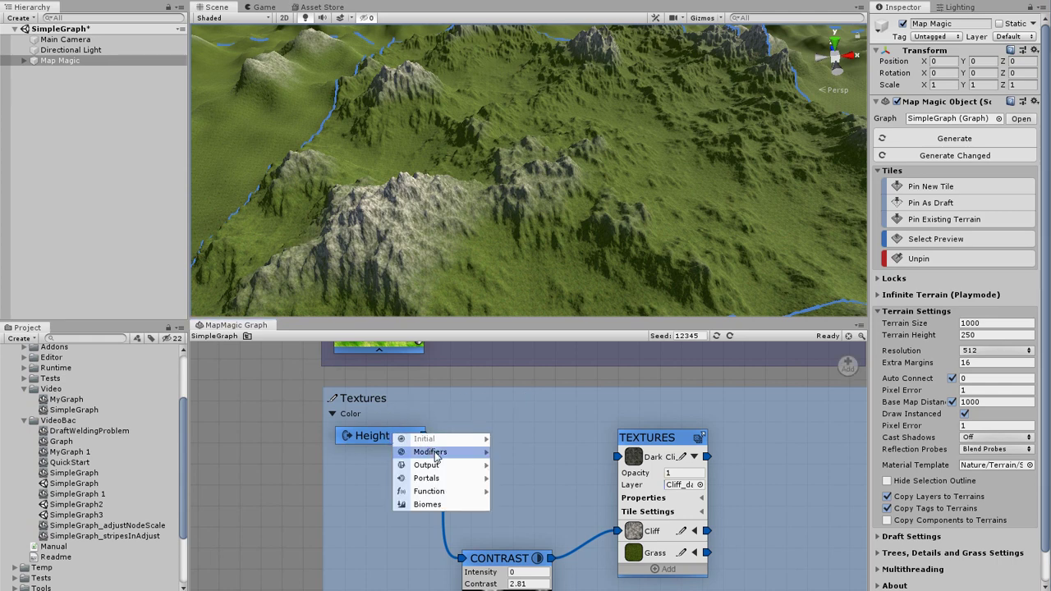
{"action": "mouse_move", "coordinate": [448, 457]}
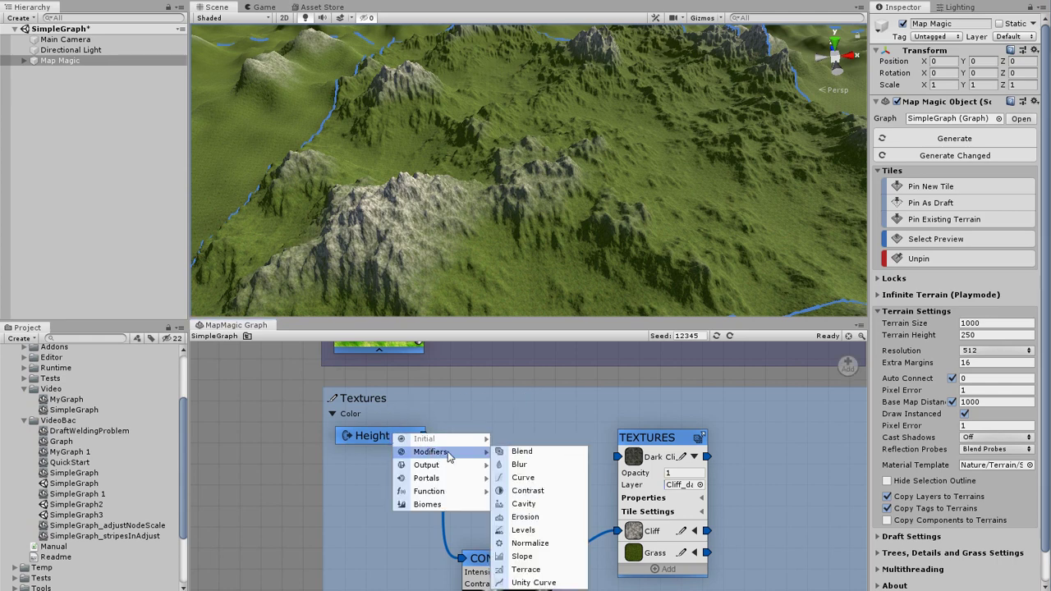
{"action": "left_click", "coordinate": [523, 556]}
{"action": "left_click_drag", "start_coordinate": [555, 434], "coordinate": [618, 457]}
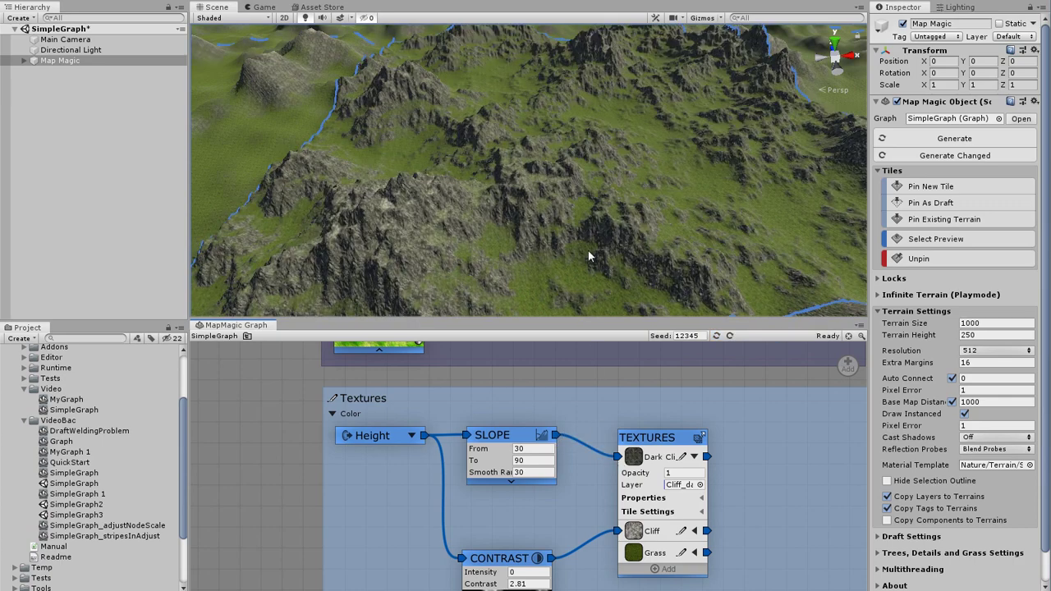
Step: Inspect the cliffs on the terrain and try Slope From values of 13.4 and 8.74
{"action": "left_click_drag", "start_coordinate": [606, 234], "coordinate": [853, 156], "text": "alt"}
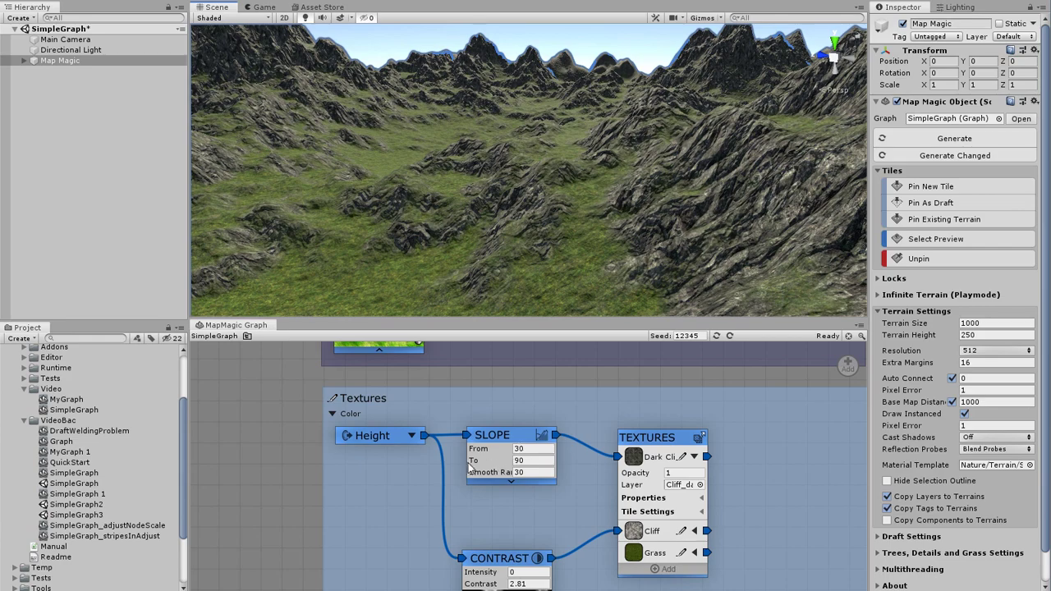
{"action": "right_click_drag", "start_coordinate": [683, 219], "coordinate": [483, 291]}
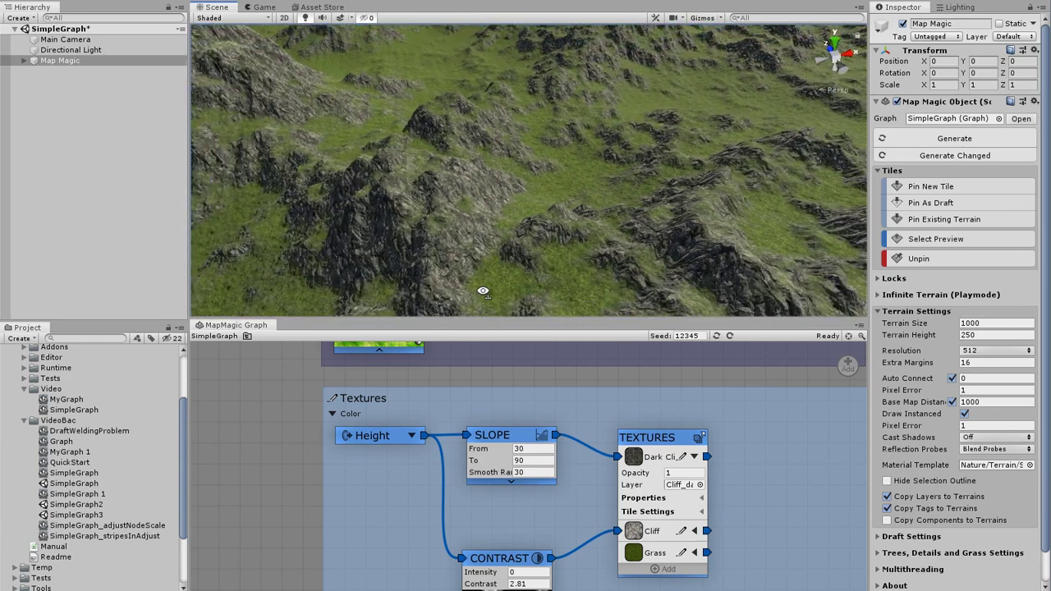
{"action": "left_click_drag", "start_coordinate": [483, 292], "coordinate": [430, 297], "text": "alt"}
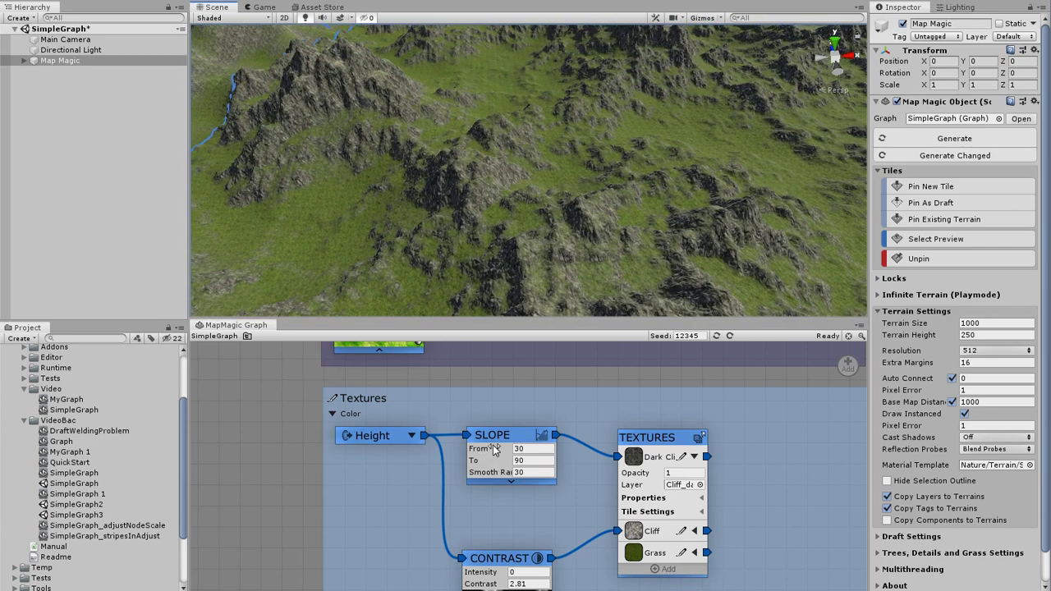
{"action": "left_click_drag", "start_coordinate": [493, 446], "coordinate": [1033, 418]}
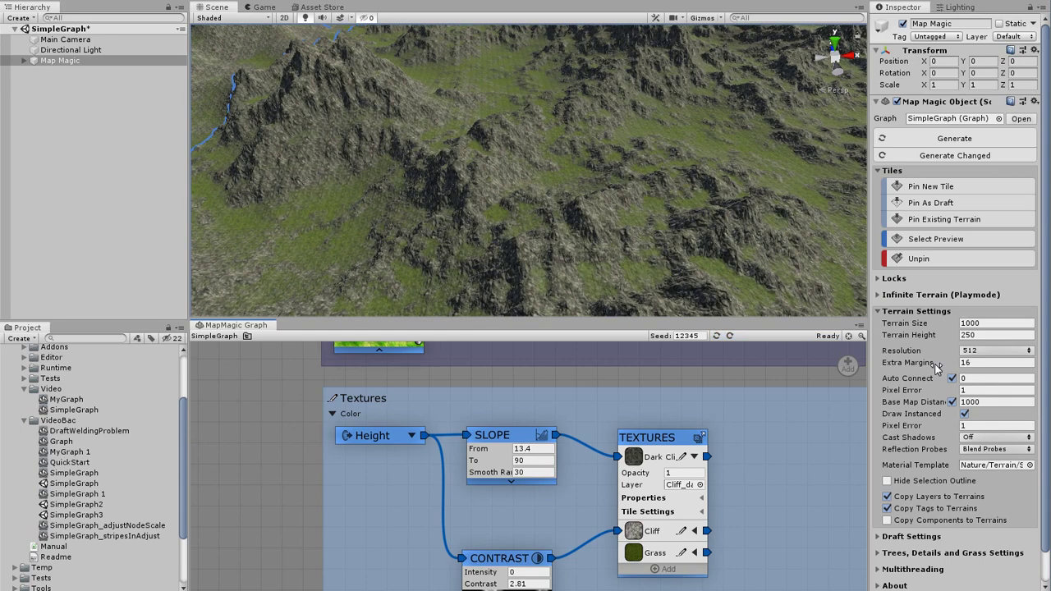
{"action": "left_click_drag", "start_coordinate": [491, 447], "coordinate": [118, 455]}
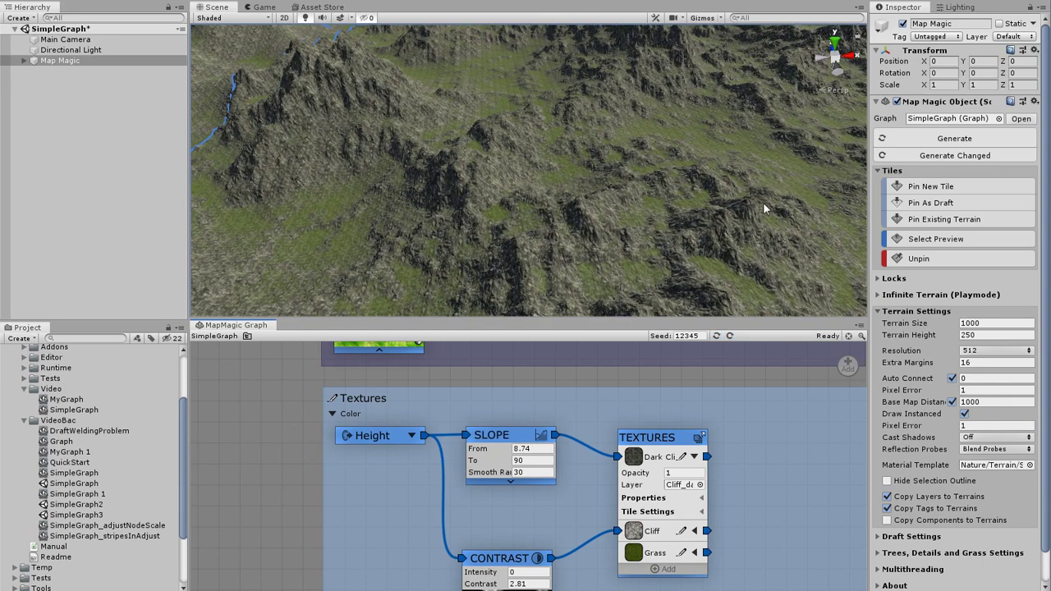
{"action": "middle_click_drag", "start_coordinate": [762, 202], "coordinate": [673, 191]}
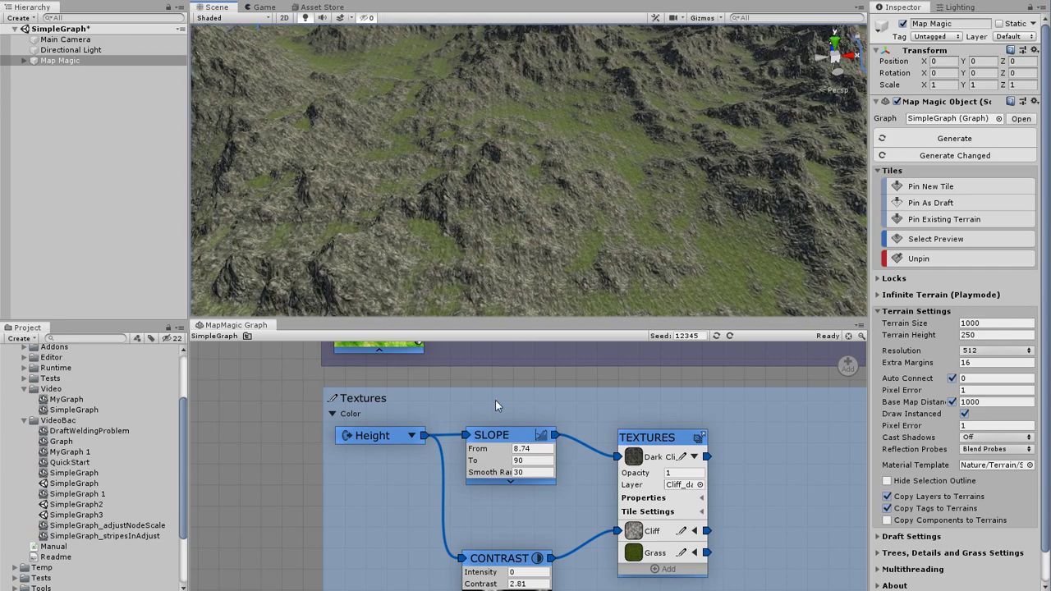
Step: Try a Slope From value of 49.4 on the mountain, and settle on 30.5
{"action": "left_click_drag", "start_coordinate": [474, 450], "coordinate": [771, 393]}
{"action": "right_click_drag", "start_coordinate": [673, 249], "coordinate": [452, 199]}
{"action": "left_click_drag", "start_coordinate": [452, 200], "coordinate": [476, 202], "text": "alt"}
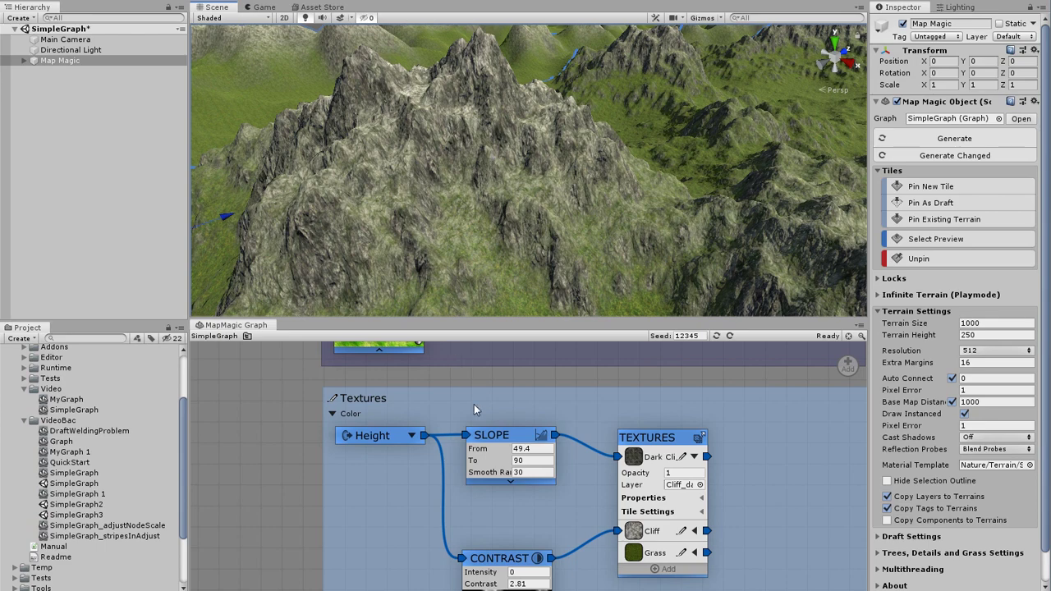
{"action": "left_click_drag", "start_coordinate": [476, 449], "coordinate": [37, 444]}
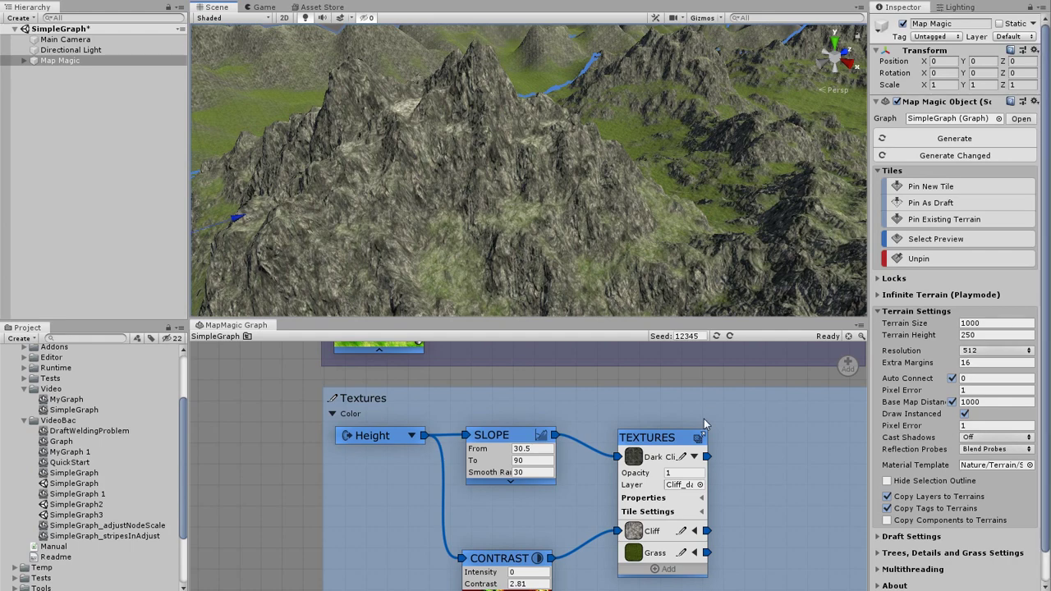
{"action": "scroll", "coordinate": [592, 235], "scroll_direction": "down", "scroll_amount": 8}
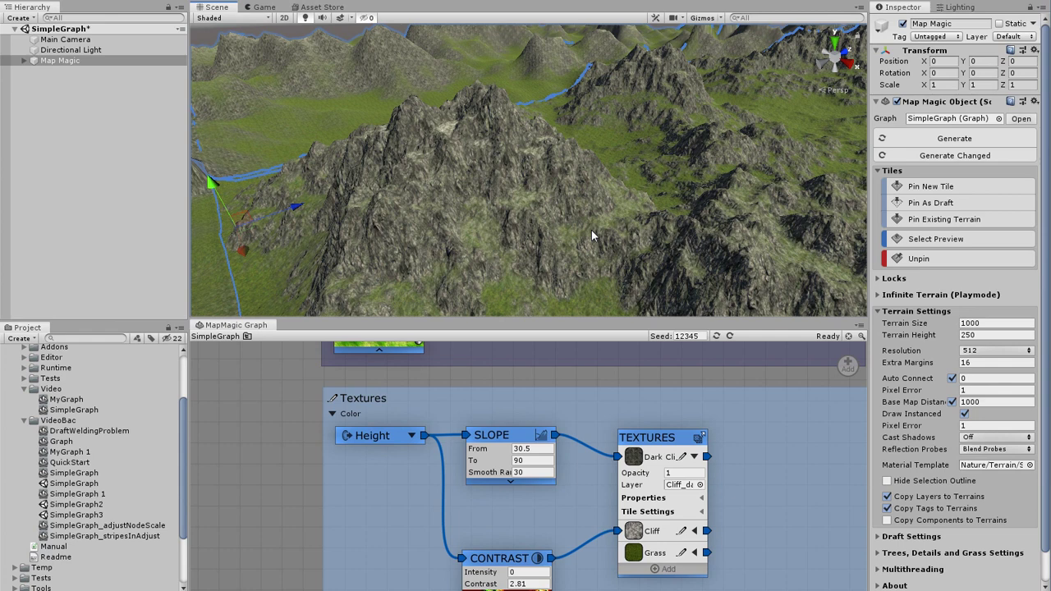
Step: Compare both orders of the Cliff and Dark Cliff layers in the Textures node, leaving Cliff above Dark Cliff
{"action": "left_click", "coordinate": [657, 534]}
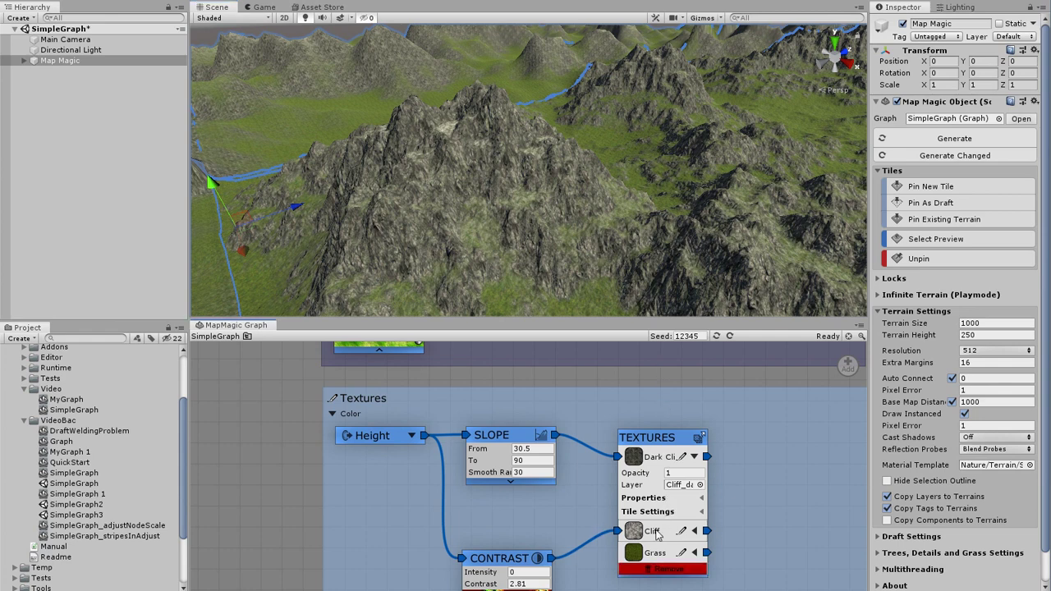
{"action": "left_click_drag", "start_coordinate": [656, 533], "coordinate": [661, 456]}
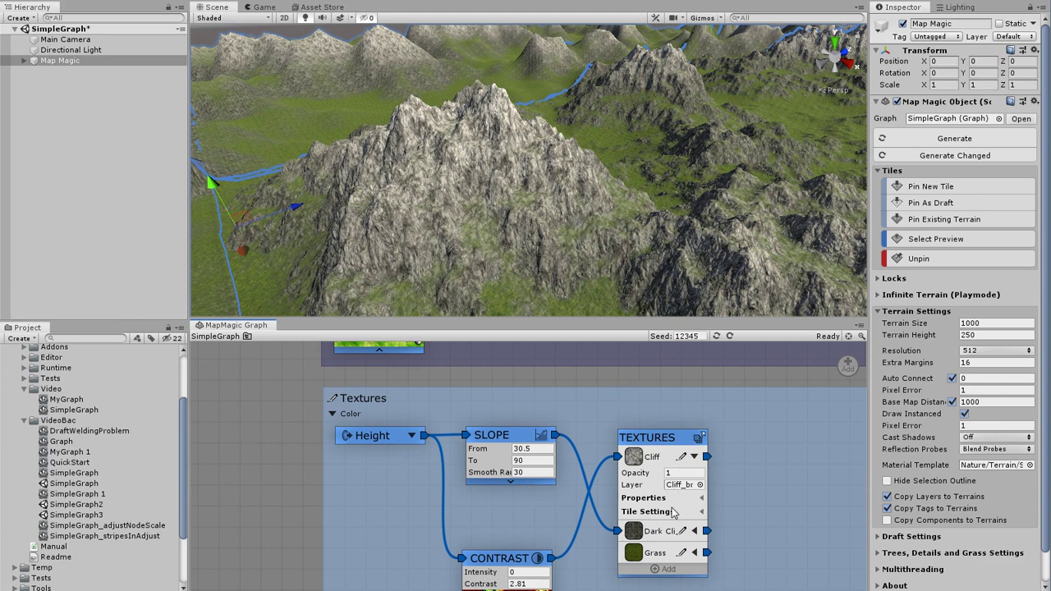
{"action": "left_click", "coordinate": [655, 534]}
{"action": "left_click_drag", "start_coordinate": [655, 535], "coordinate": [657, 457]}
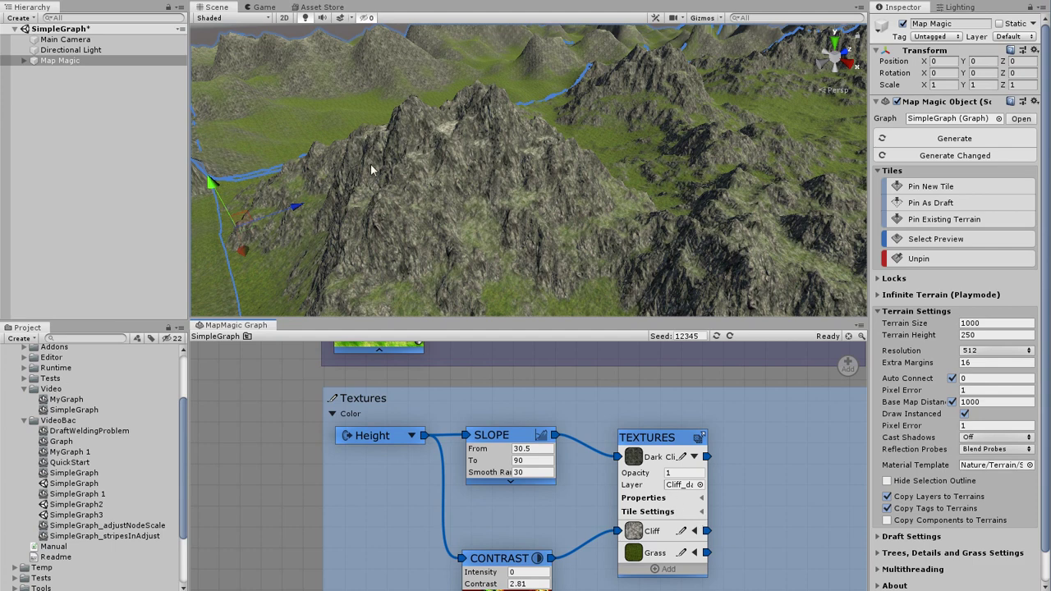
{"action": "left_click_drag", "start_coordinate": [660, 533], "coordinate": [655, 464]}
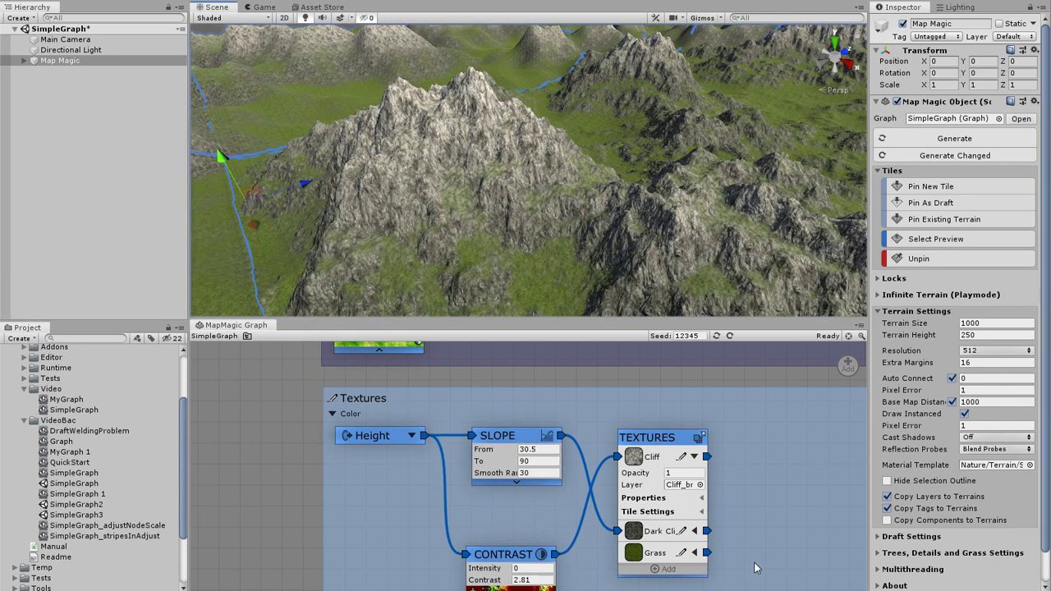
Step: Remove the Contrast node with its link to the Cliff layer, and move the Slope node lower in the Textures group
{"action": "left_click_drag", "start_coordinate": [520, 560], "coordinate": [852, 366]}
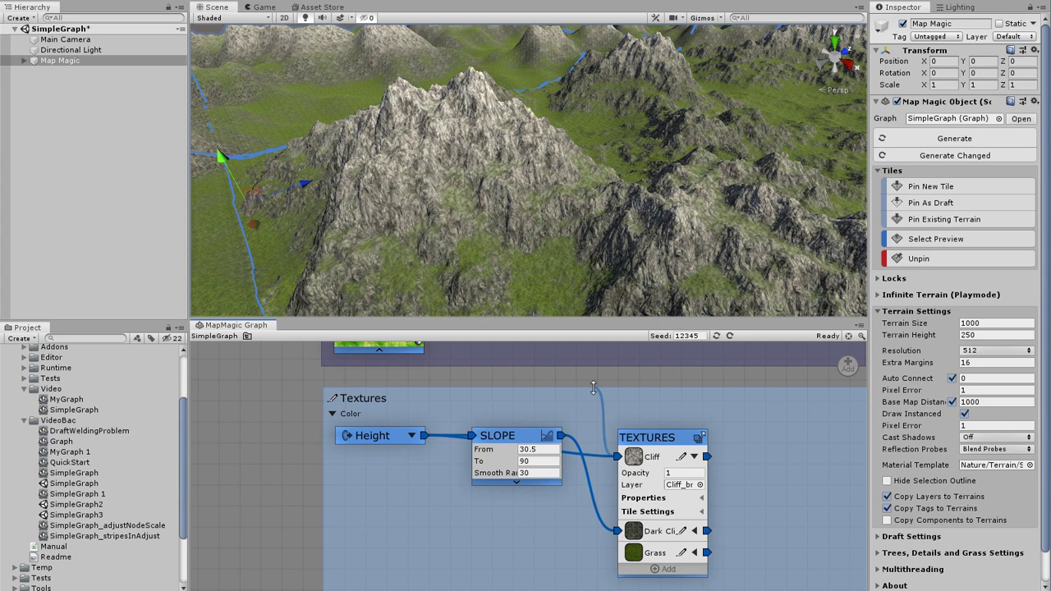
{"action": "left_click_drag", "start_coordinate": [541, 437], "coordinate": [539, 575]}
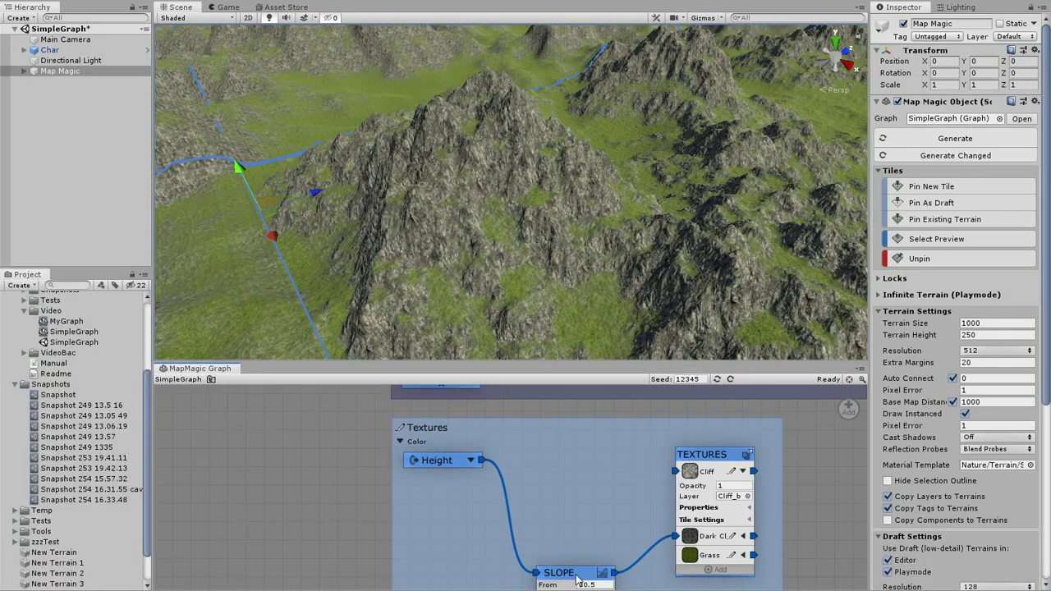
Step: Add a Cavity modifier from the Height portal and connect its output to the Cliff layer
{"action": "right_click", "coordinate": [452, 462]}
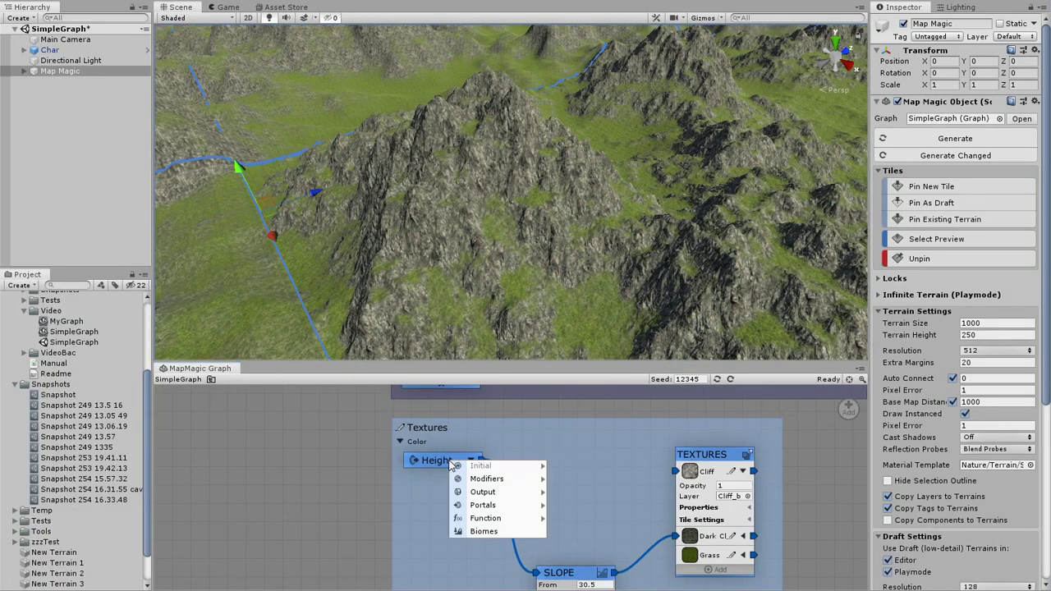
{"action": "mouse_move", "coordinate": [509, 479]}
{"action": "left_click", "coordinate": [575, 530]}
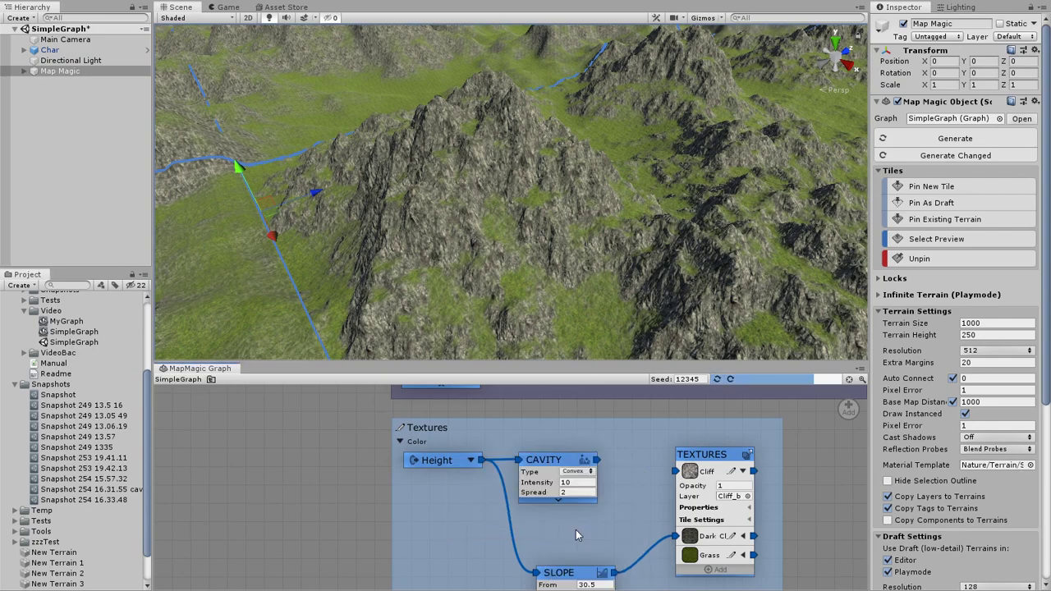
{"action": "left_click_drag", "start_coordinate": [597, 461], "coordinate": [671, 475]}
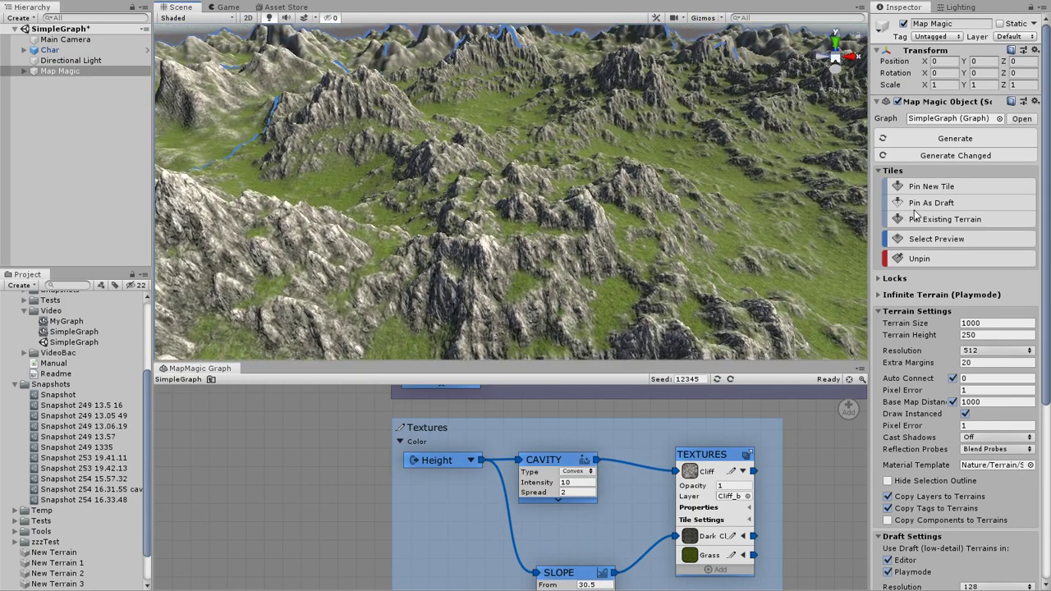
Step: Inspect the terrain, try the Concave type on the Cavity node and switch it back to Convex
{"action": "left_click_drag", "start_coordinate": [800, 236], "coordinate": [657, 257], "text": "alt"}
{"action": "middle_click_drag", "start_coordinate": [656, 258], "coordinate": [764, 195]}
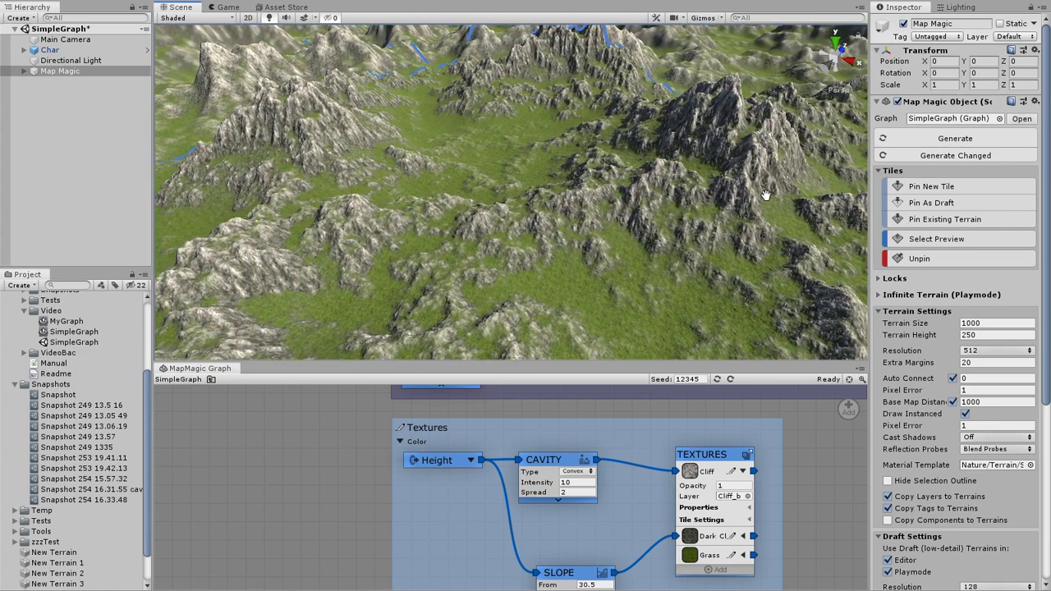
{"action": "left_click", "coordinate": [576, 471]}
{"action": "left_click", "coordinate": [595, 499]}
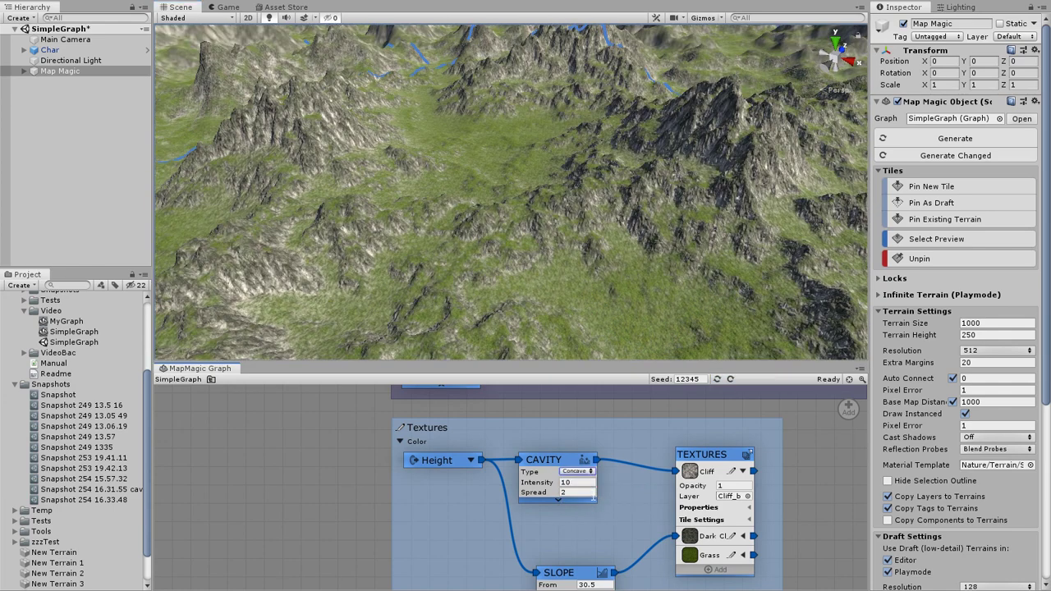
{"action": "left_click", "coordinate": [576, 471]}
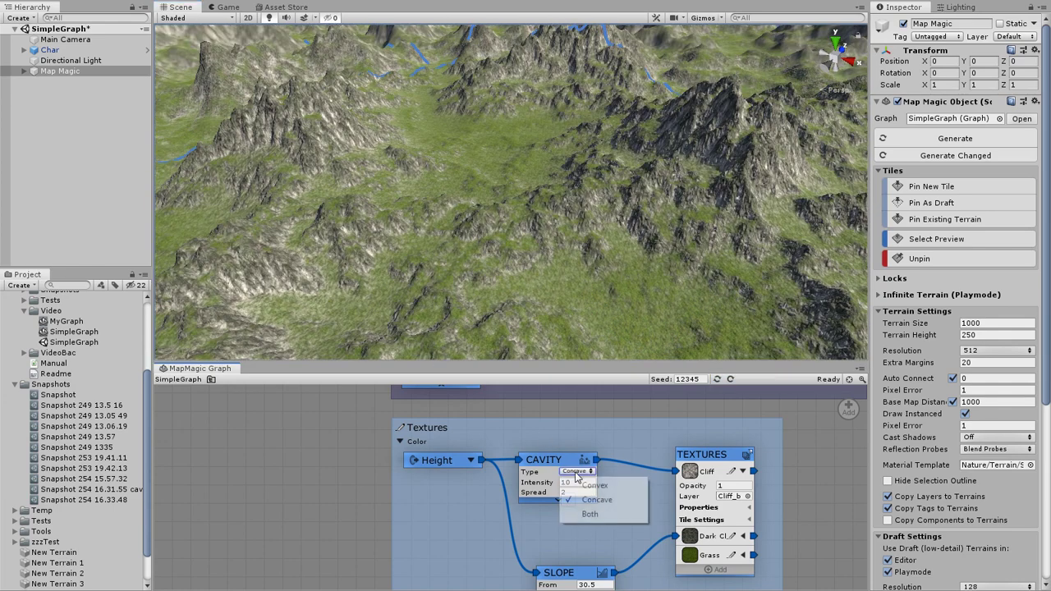
{"action": "left_click", "coordinate": [594, 485]}
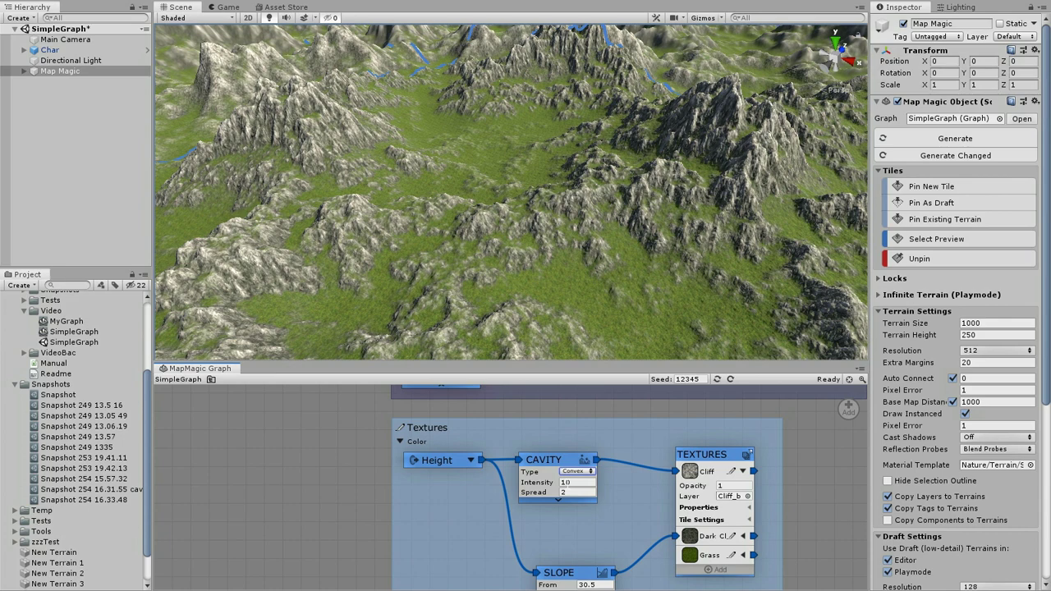
Step: Try Cavity intensities of 116 and 33.9, leaving the node at Intensity 11.7 and Spread 2.01
{"action": "left_click_drag", "start_coordinate": [529, 484], "coordinate": [696, 485]}
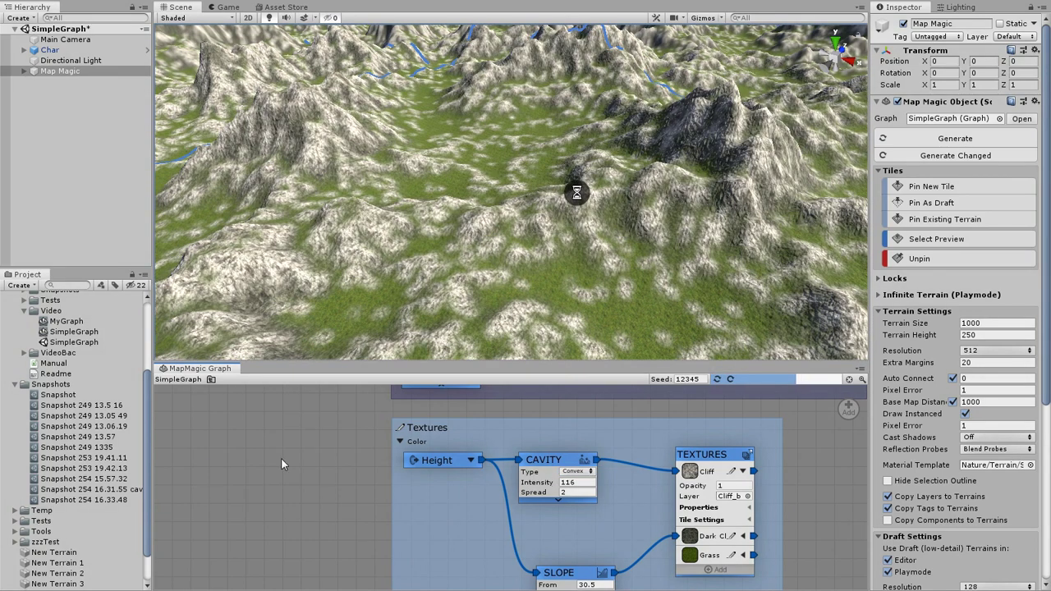
{"action": "left_click_drag", "start_coordinate": [539, 481], "coordinate": [604, 498]}
{"action": "left_click_drag", "start_coordinate": [530, 492], "coordinate": [272, 502]}
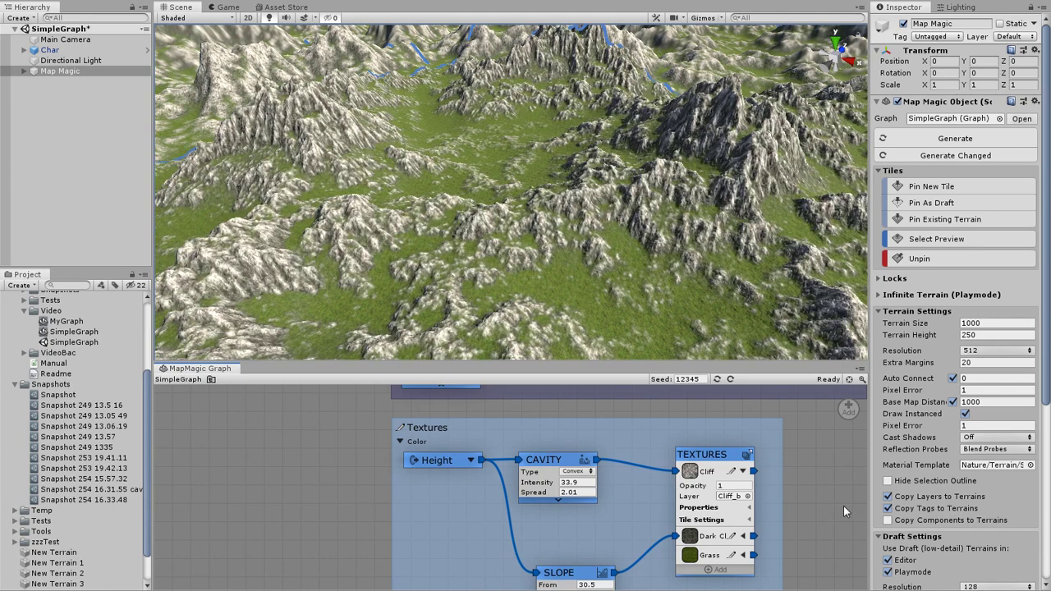
{"action": "left_click_drag", "start_coordinate": [549, 484], "coordinate": [858, 466]}
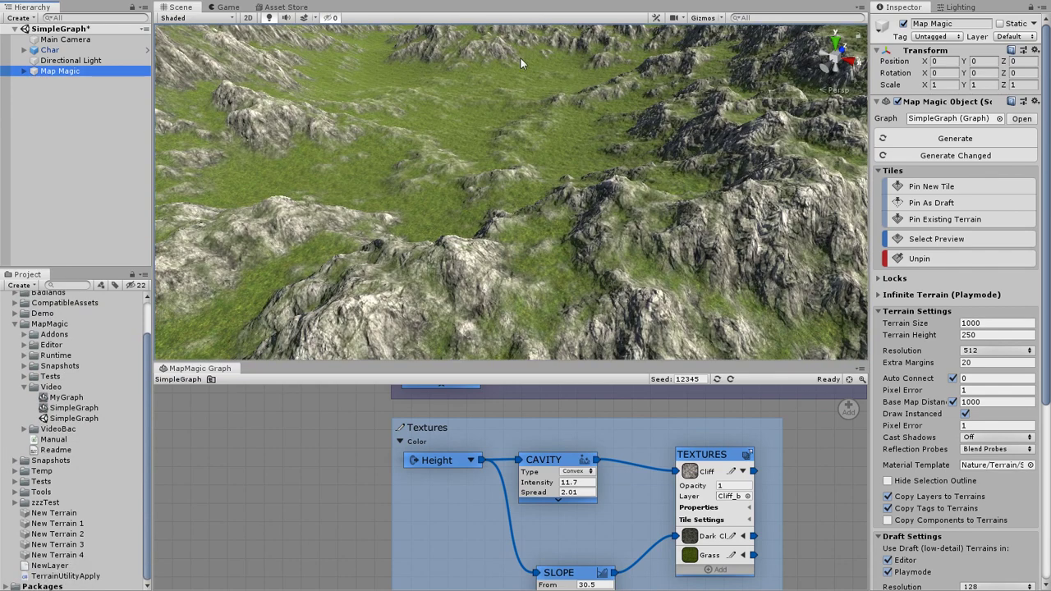
Step: Enlarge the graph area and add a new layer named Yellow to the Textures node
{"action": "left_click_drag", "start_coordinate": [599, 364], "coordinate": [607, 256]}
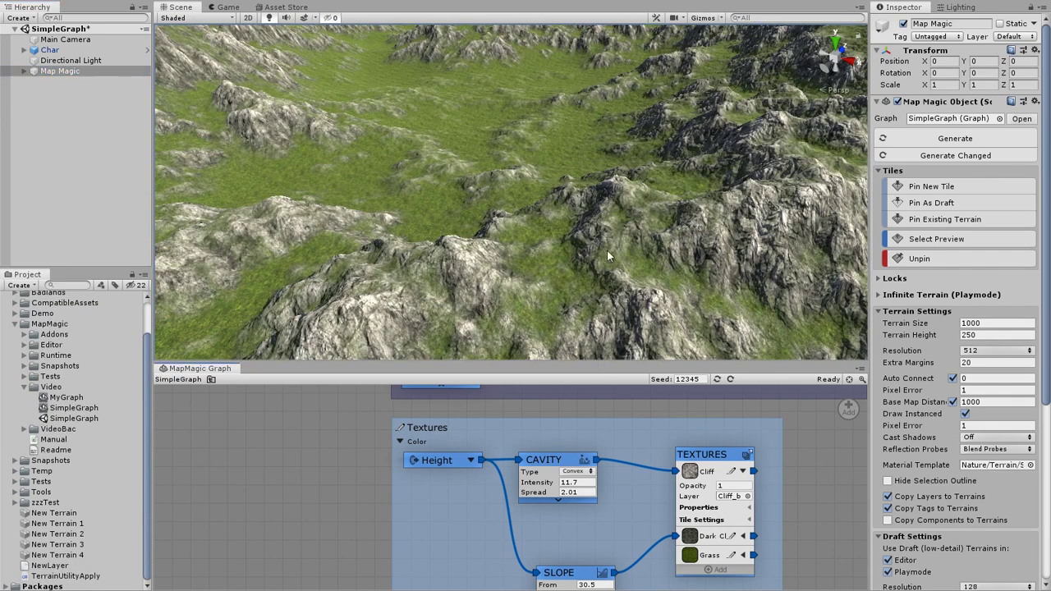
{"action": "left_click_drag", "start_coordinate": [599, 358], "coordinate": [603, 265]}
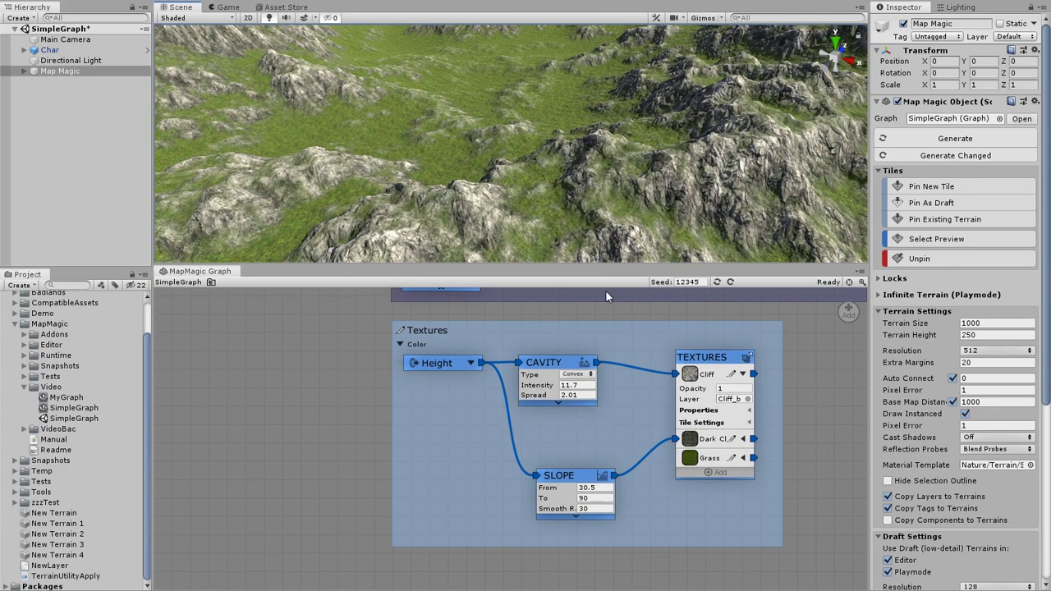
{"action": "middle_click_drag", "start_coordinate": [692, 495], "coordinate": [663, 494]}
{"action": "scroll", "coordinate": [663, 494], "scroll_direction": "up", "scroll_amount": 2}
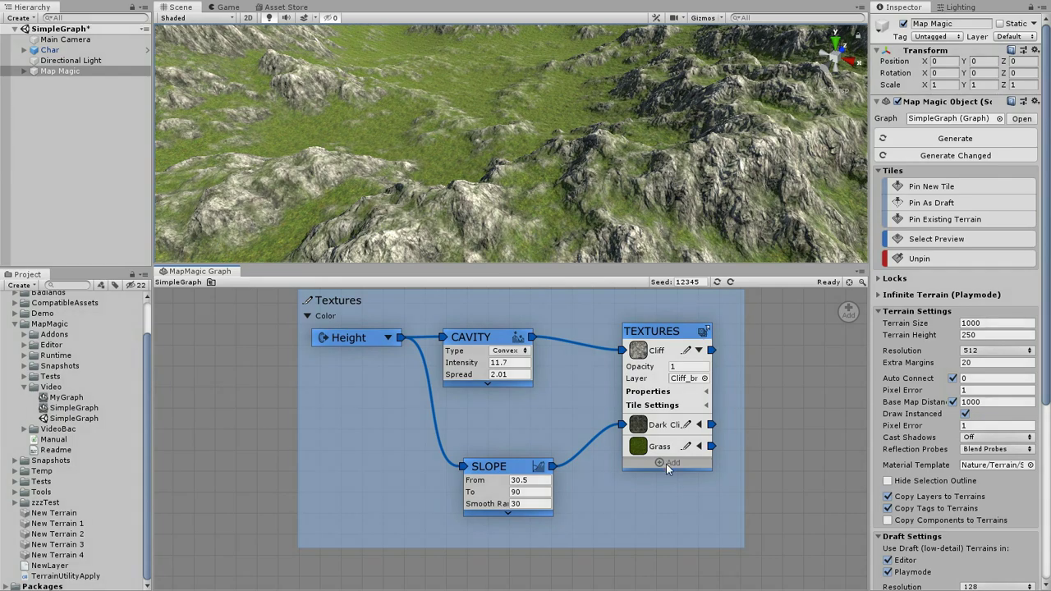
{"action": "left_click", "coordinate": [665, 463]}
{"action": "left_click", "coordinate": [684, 349]}
{"action": "type", "text": "Yellow"}
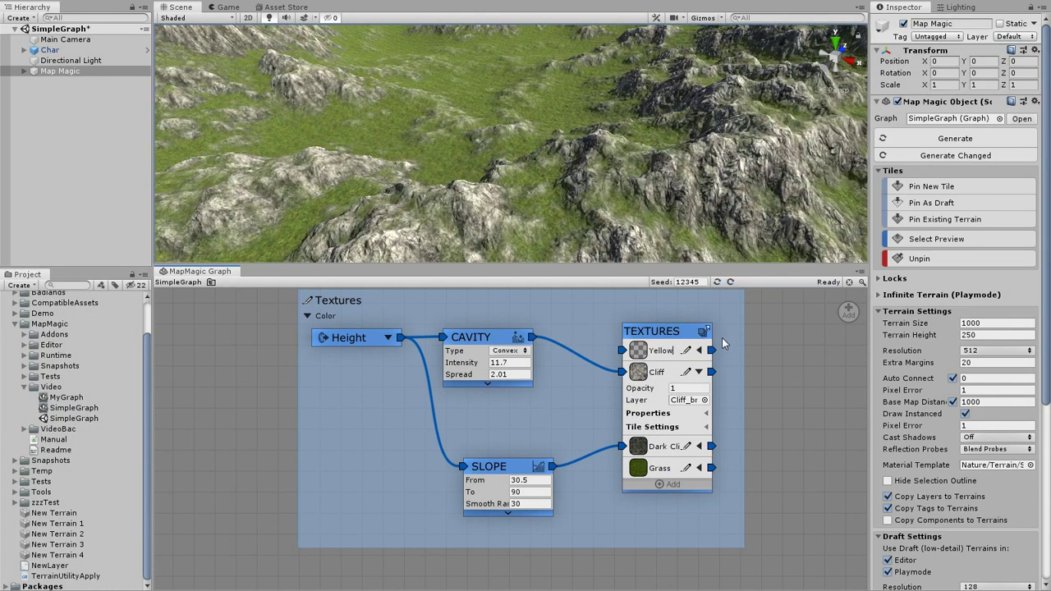
{"action": "key", "text": "Return"}
Step: Assign the YellowGrass terrain layer to the Yellow layer and reorder it between the Dark Cliff and Grass layers
{"action": "left_click", "coordinate": [698, 349]}
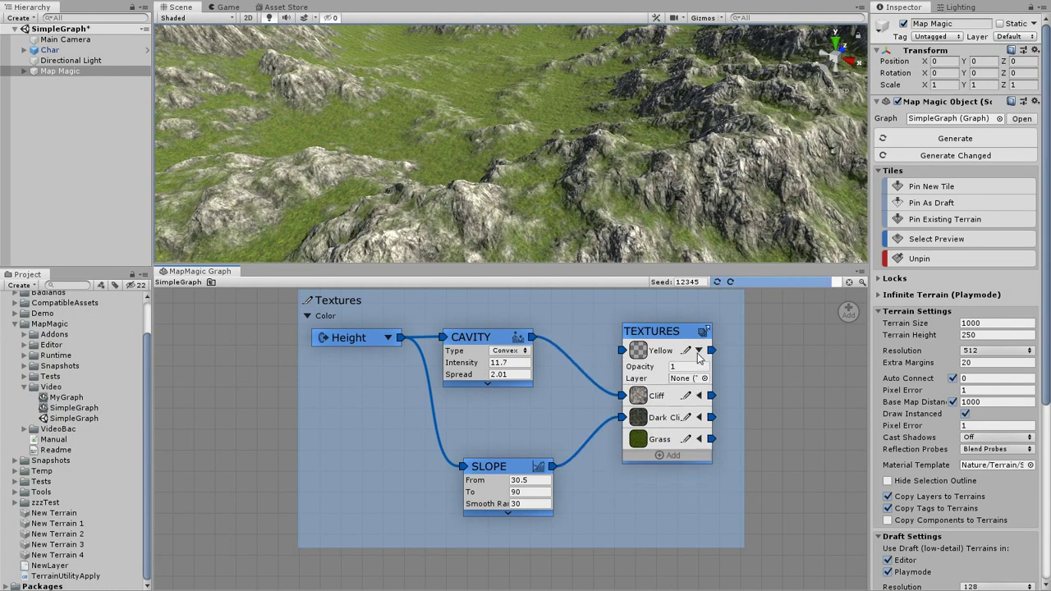
{"action": "left_click", "coordinate": [703, 378]}
{"action": "type", "text": "yel"}
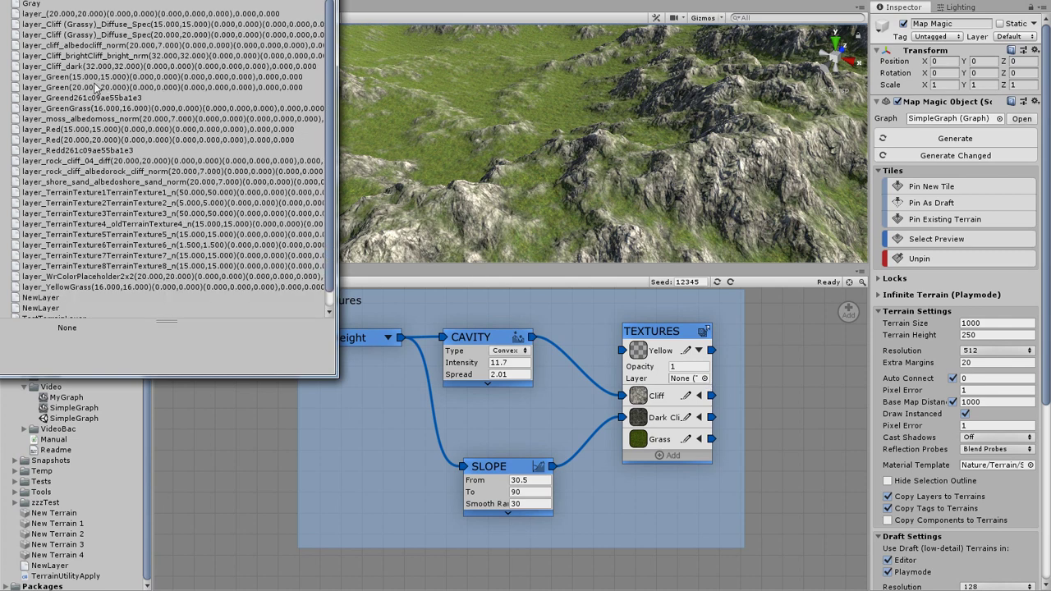
{"action": "double_click", "coordinate": [60, 16]}
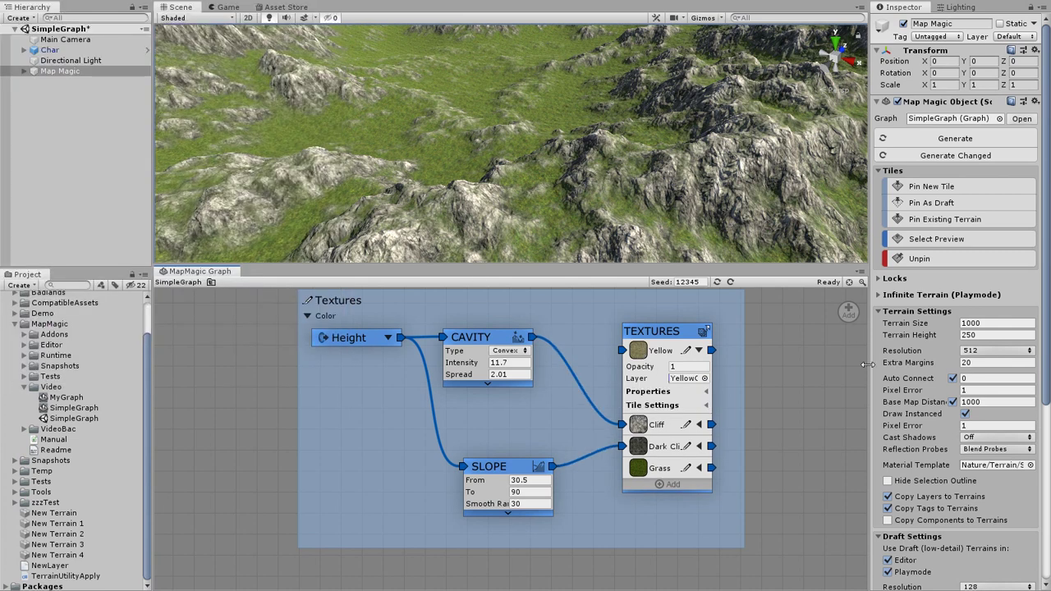
{"action": "left_click_drag", "start_coordinate": [665, 353], "coordinate": [678, 448]}
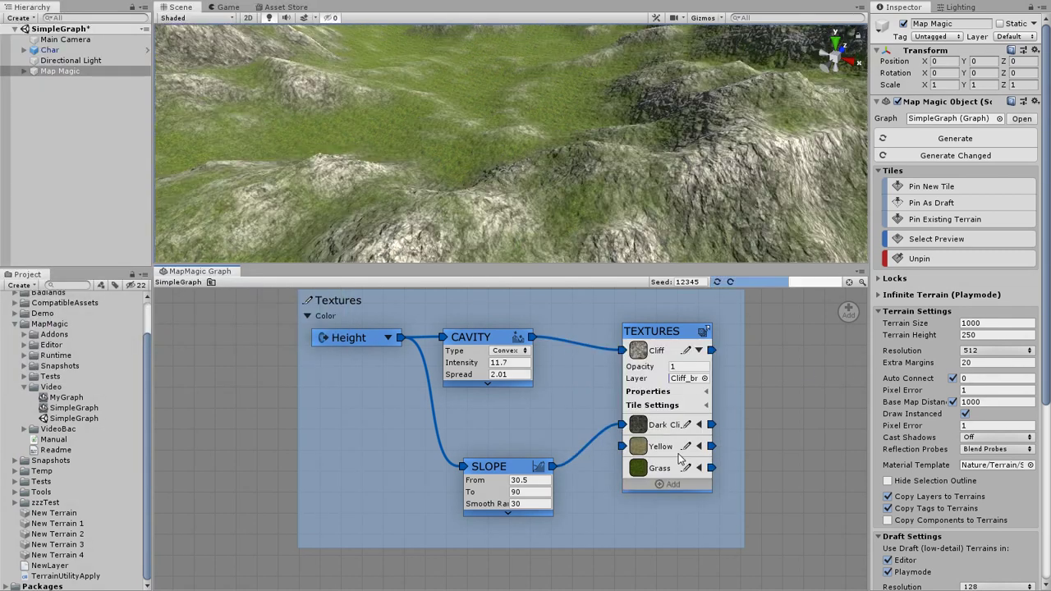
Step: Move the Slope node up beneath Cavity, then add a Concave Cavity modifier from the Height portal feeding the Yellow layer
{"action": "left_click_drag", "start_coordinate": [521, 469], "coordinate": [501, 411]}
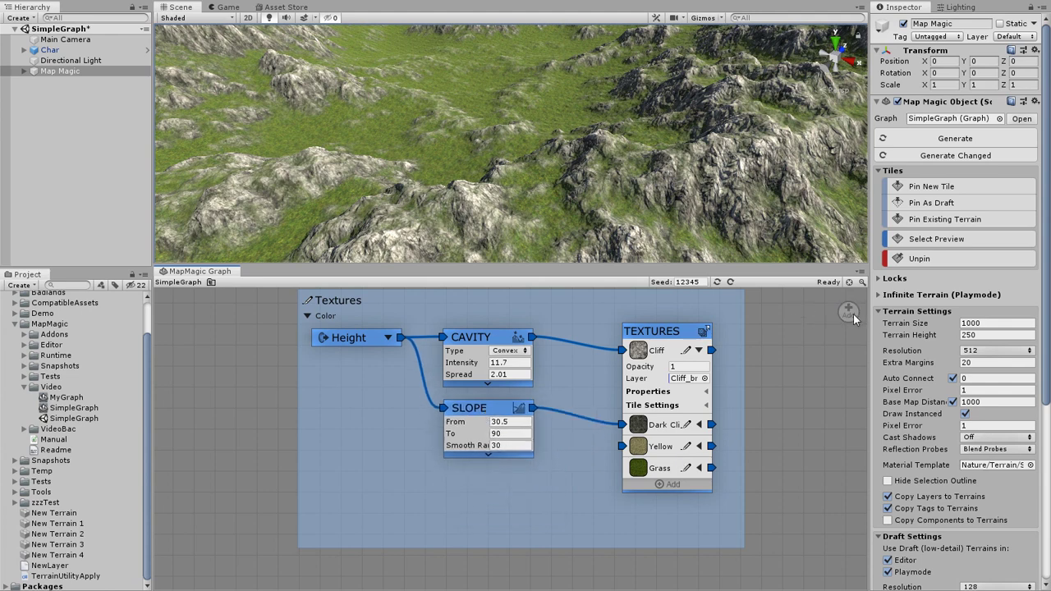
{"action": "right_click", "coordinate": [366, 338]}
{"action": "mouse_move", "coordinate": [411, 354]}
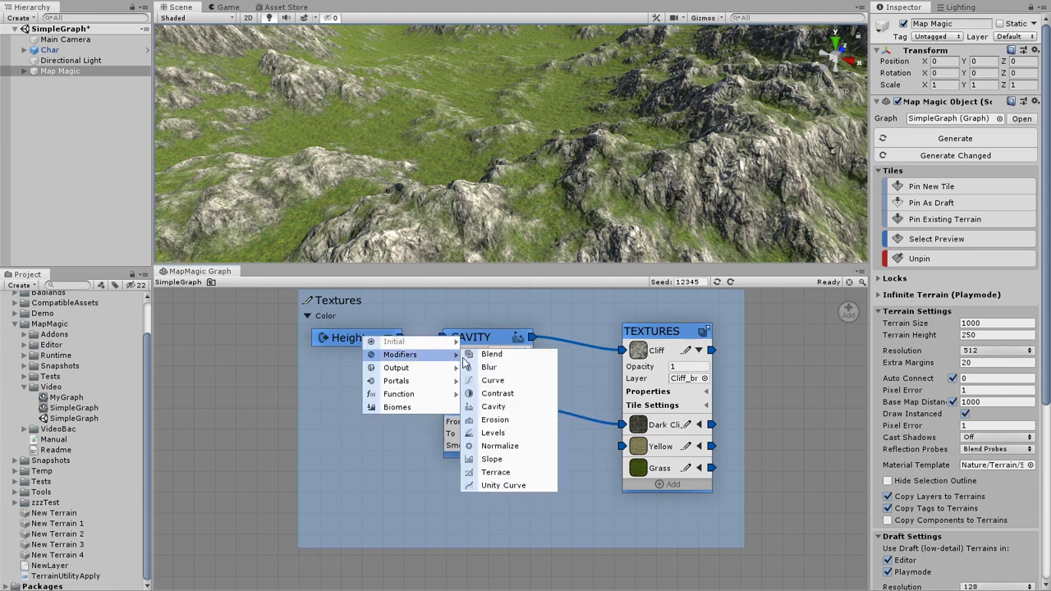
{"action": "left_click", "coordinate": [502, 407]}
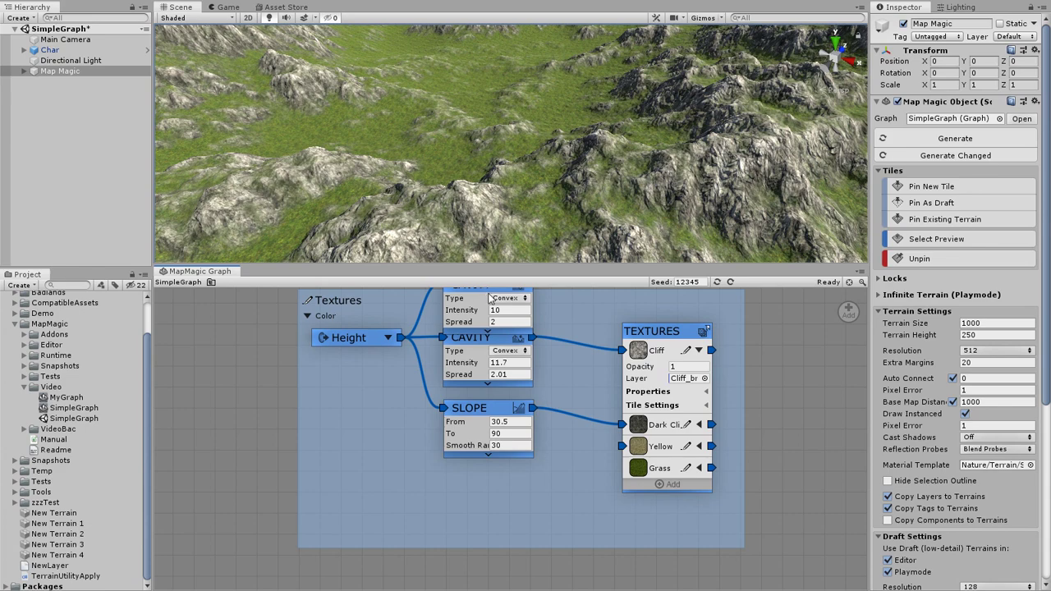
{"action": "left_click_drag", "start_coordinate": [489, 297], "coordinate": [621, 446]}
{"action": "left_click", "coordinate": [510, 497]}
{"action": "left_click", "coordinate": [520, 530]}
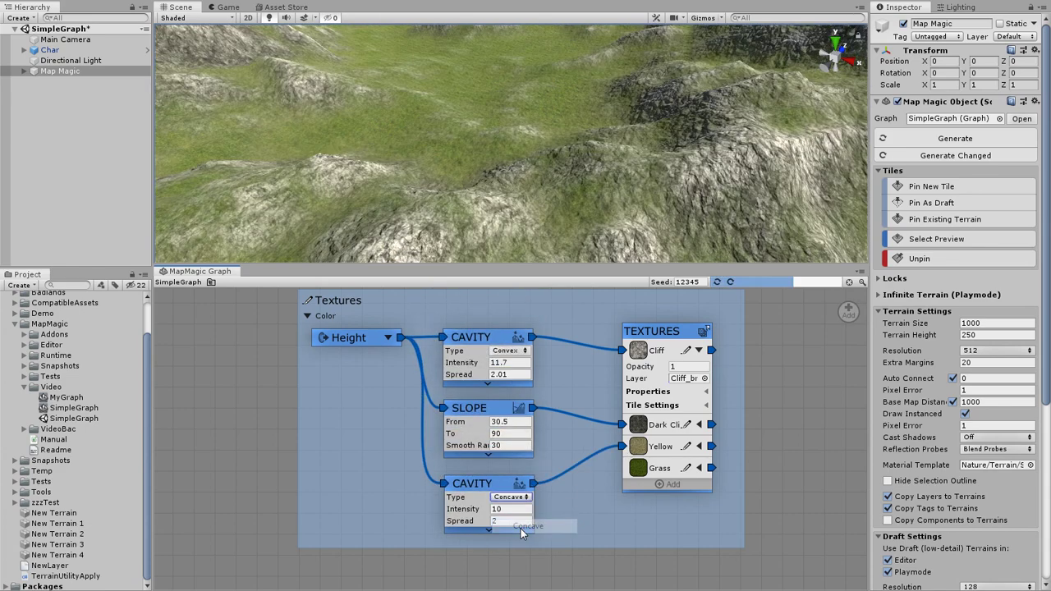
Step: Try an intensity of 115 on the Concave Cavity node, then set Intensity to 24.7 and Spread to 2.89
{"action": "right_click_drag", "start_coordinate": [509, 100], "coordinate": [495, 169]}
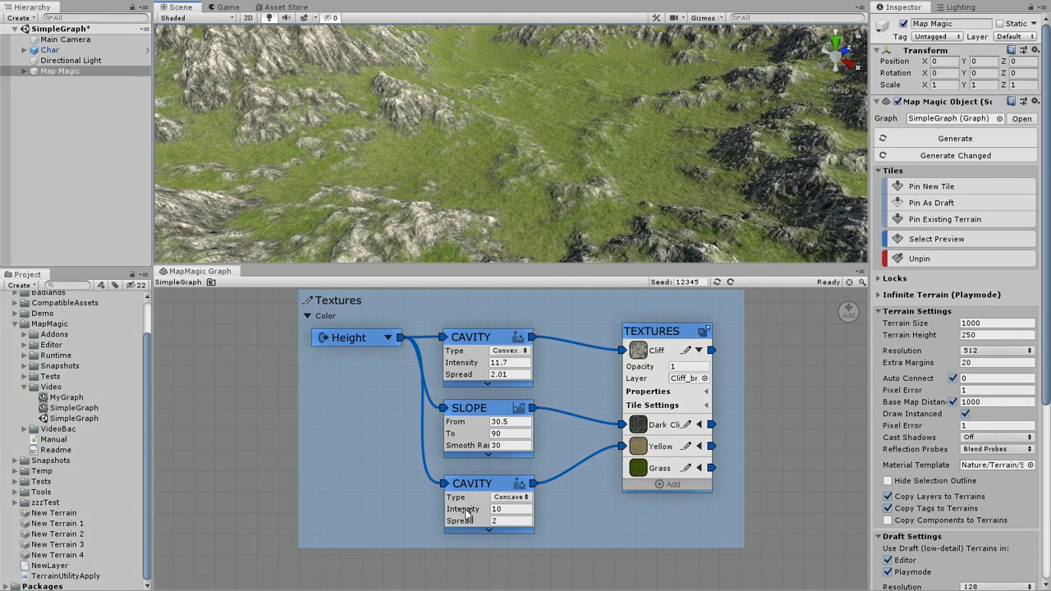
{"action": "left_click_drag", "start_coordinate": [465, 508], "coordinate": [146, 437]}
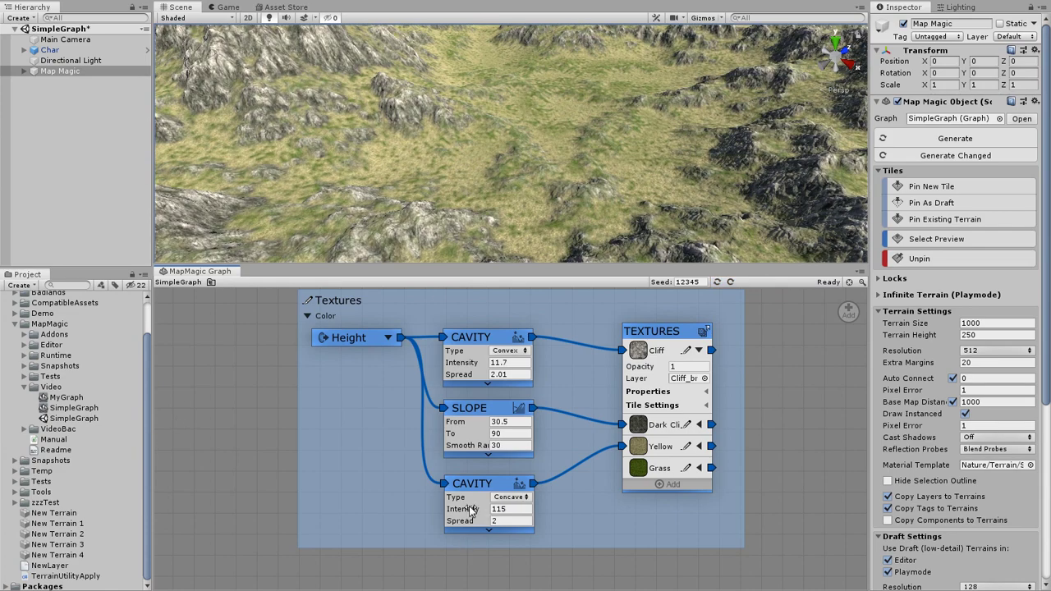
{"action": "left_click_drag", "start_coordinate": [469, 511], "coordinate": [707, 508]}
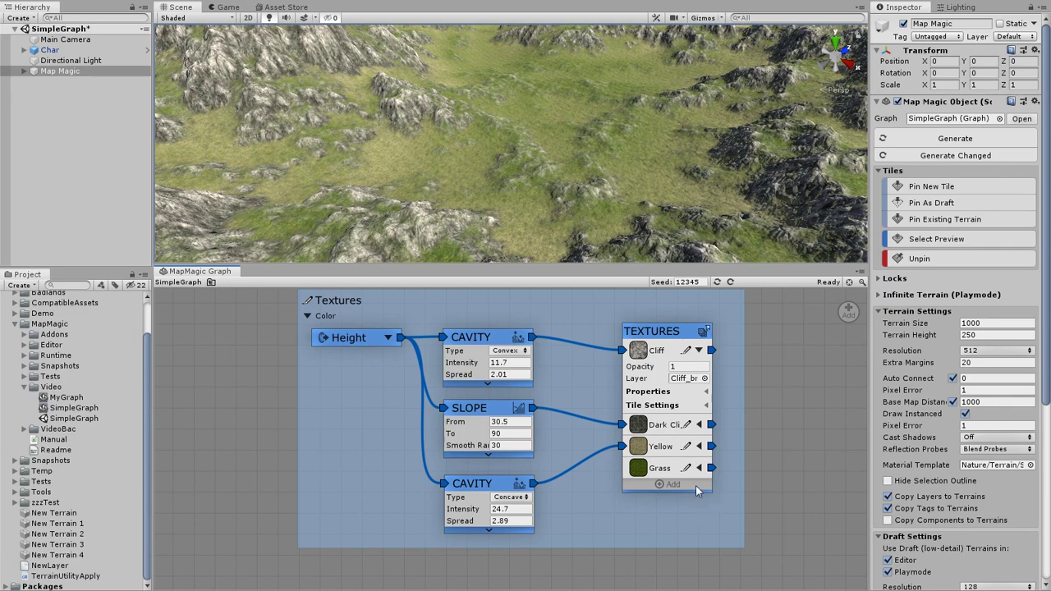
{"action": "right_click_drag", "start_coordinate": [630, 253], "coordinate": [602, 145]}
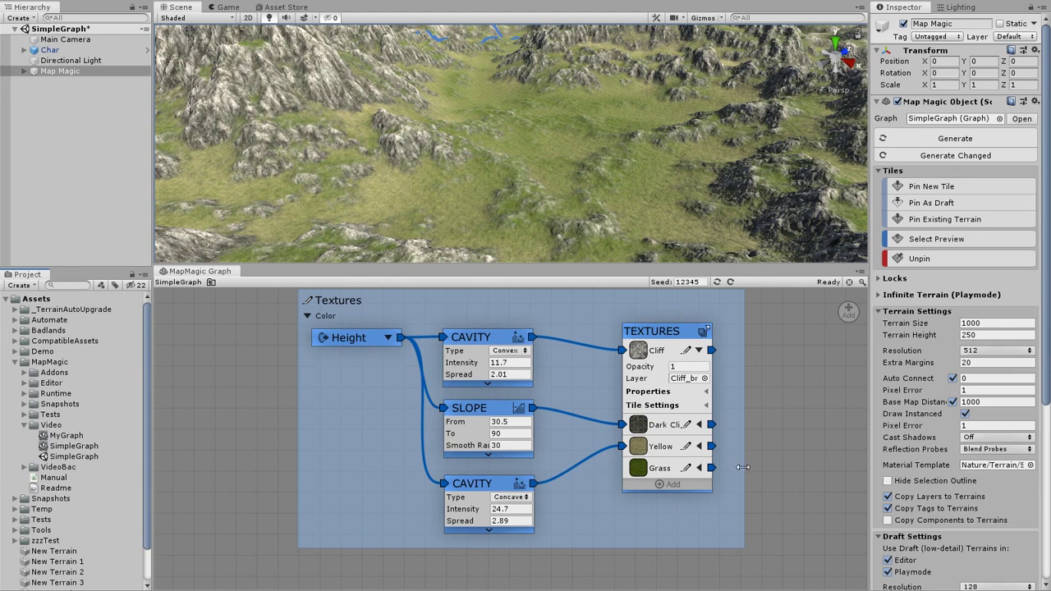
Step: Widen the Textures group and insert a Contrast modifier with Contrast 1.41 between the Concave Cavity and the Yellow layer
{"action": "left_click_drag", "start_coordinate": [742, 467], "coordinate": [858, 468]}
{"action": "left_click_drag", "start_coordinate": [671, 335], "coordinate": [767, 326]}
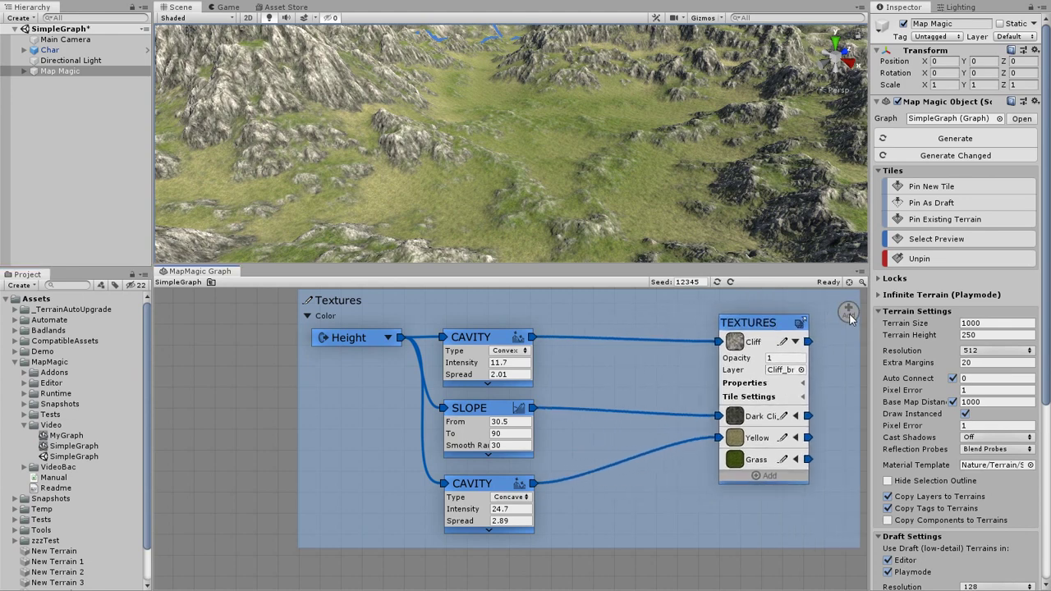
{"action": "right_click", "coordinate": [612, 474]}
{"action": "left_click", "coordinate": [646, 512]}
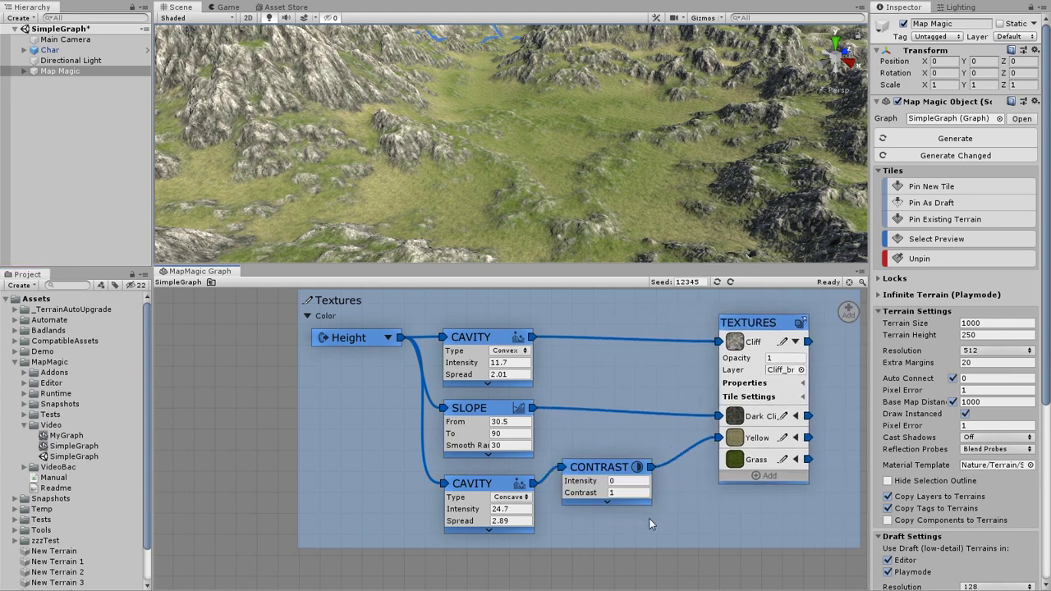
{"action": "left_click_drag", "start_coordinate": [588, 496], "coordinate": [736, 494]}
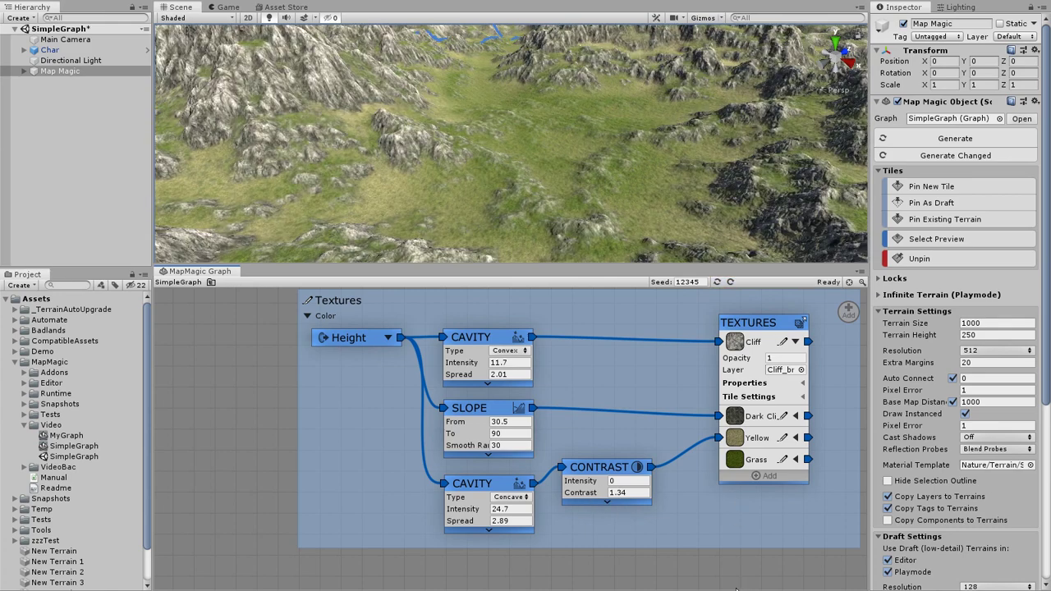
{"action": "left_click_drag", "start_coordinate": [586, 500], "coordinate": [737, 515]}
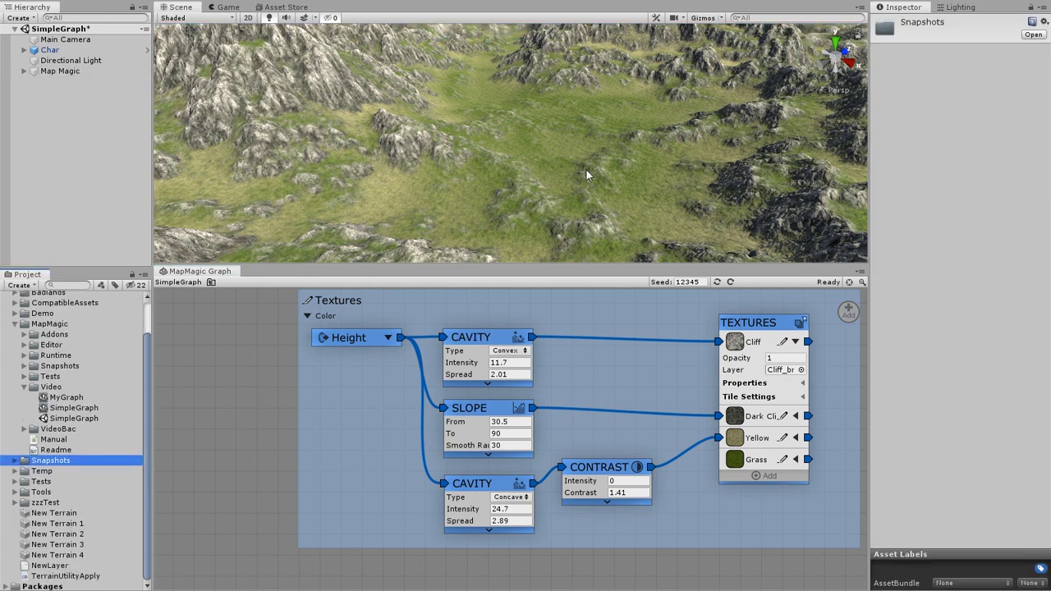
{"action": "right_click_drag", "start_coordinate": [594, 170], "coordinate": [664, 143]}
{"action": "left_click_drag", "start_coordinate": [664, 143], "coordinate": [707, 189], "text": "alt"}
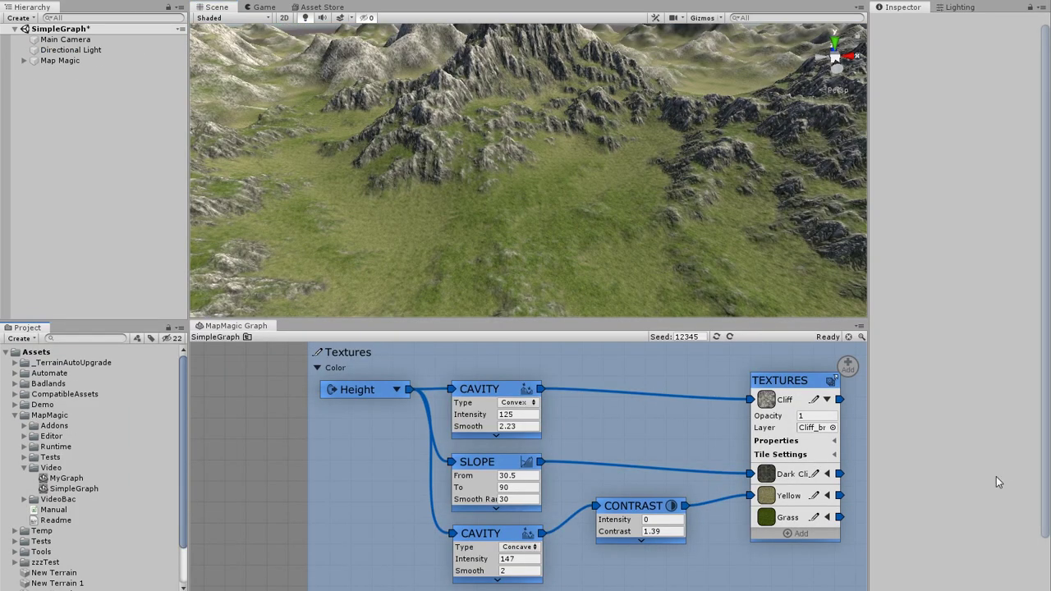
Step: Place the Char prefab from the Demo/Character folder on the terrain at the foot of the central mountain
{"action": "left_click", "coordinate": [16, 405]}
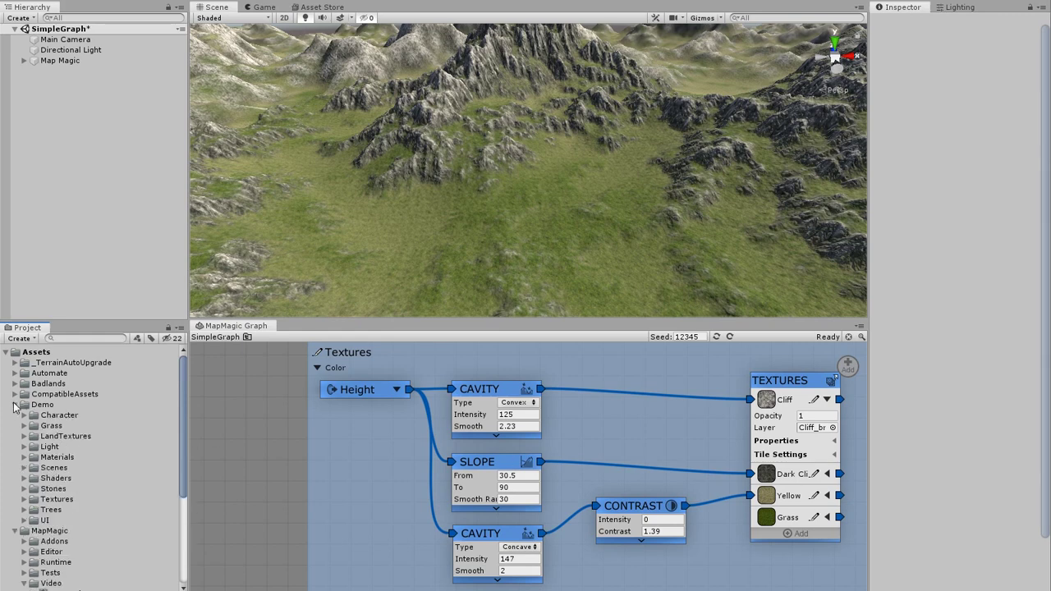
{"action": "left_click", "coordinate": [24, 415]}
{"action": "left_click", "coordinate": [54, 436]}
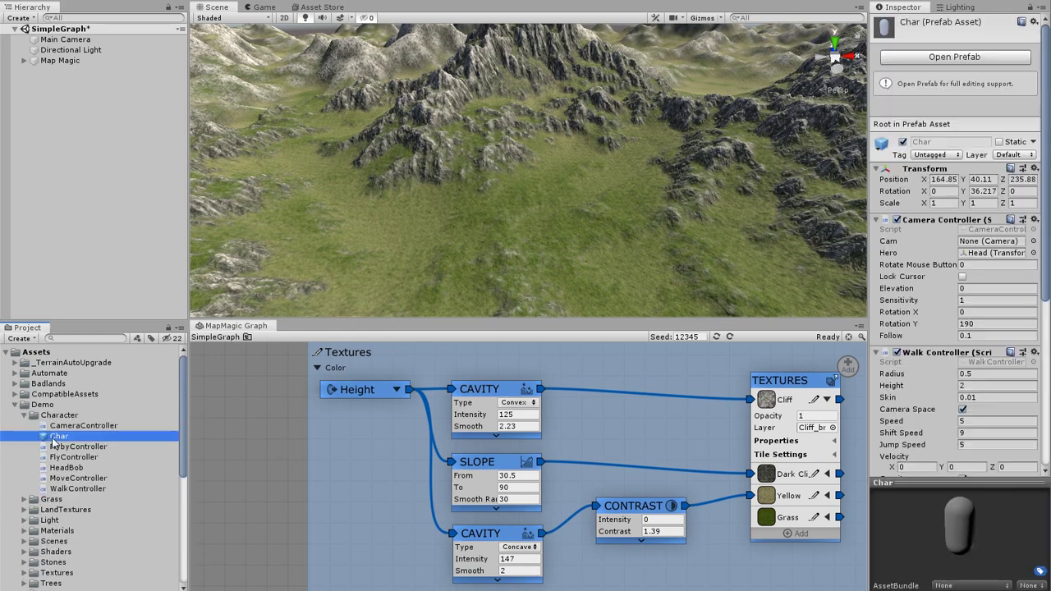
{"action": "left_click_drag", "start_coordinate": [52, 437], "coordinate": [292, 268]}
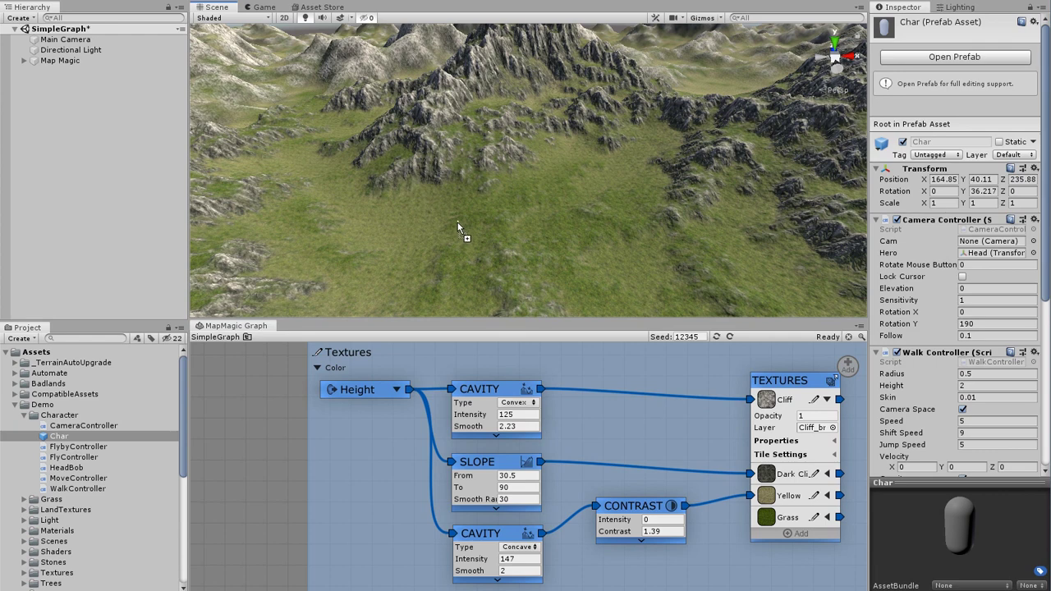
{"action": "left_click_drag", "start_coordinate": [472, 113], "coordinate": [472, 114]}
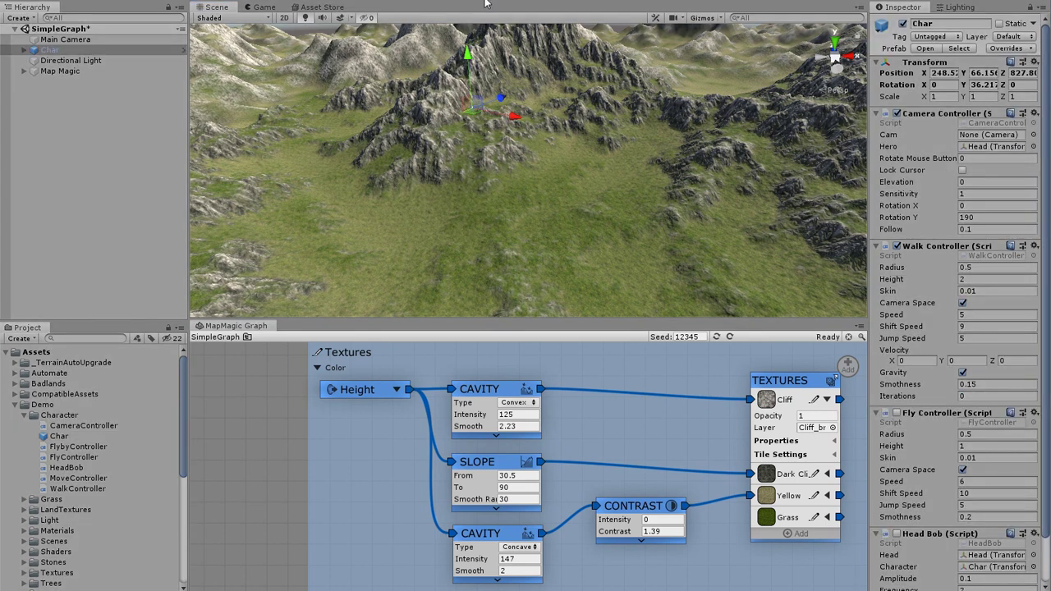
Step: Run the scene with the Game view maximized, walk across the terrain to examine its textures, and stop playing
{"action": "key", "text": "ctrl+p"}
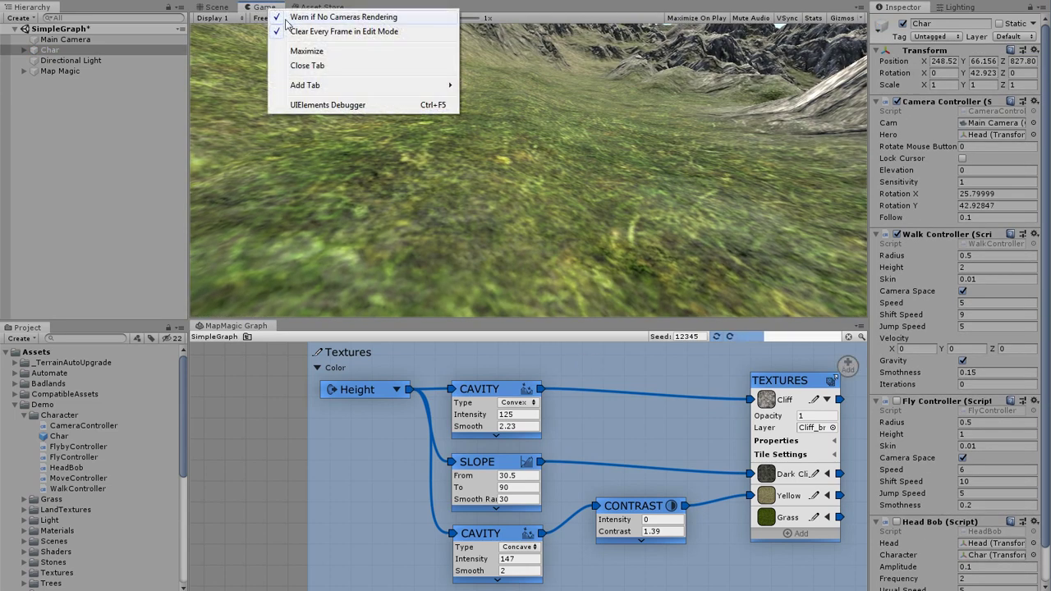
{"action": "left_click", "coordinate": [309, 58]}
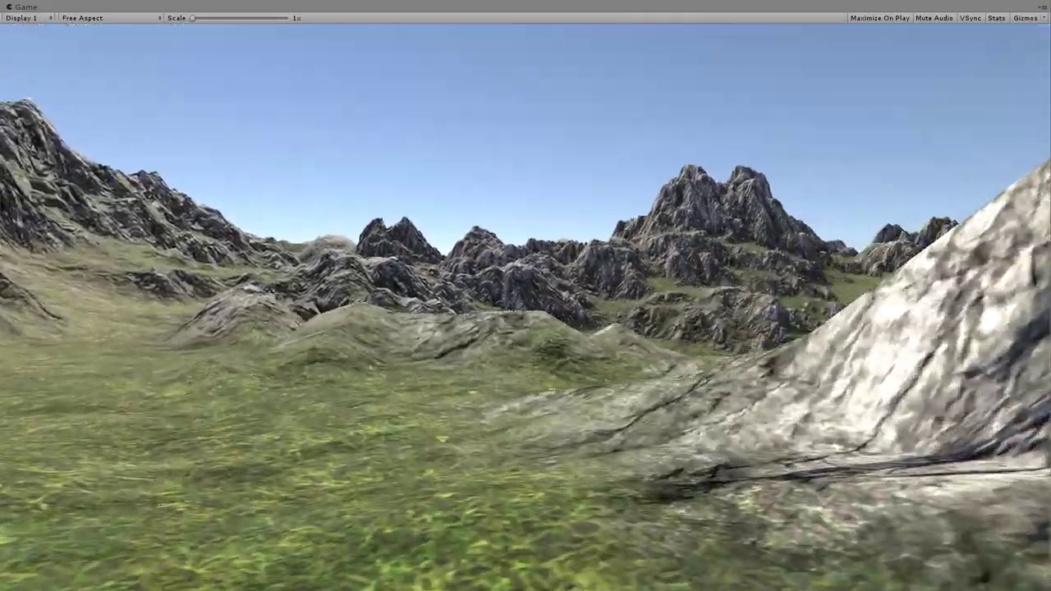
{"action": "key", "text": "w"}
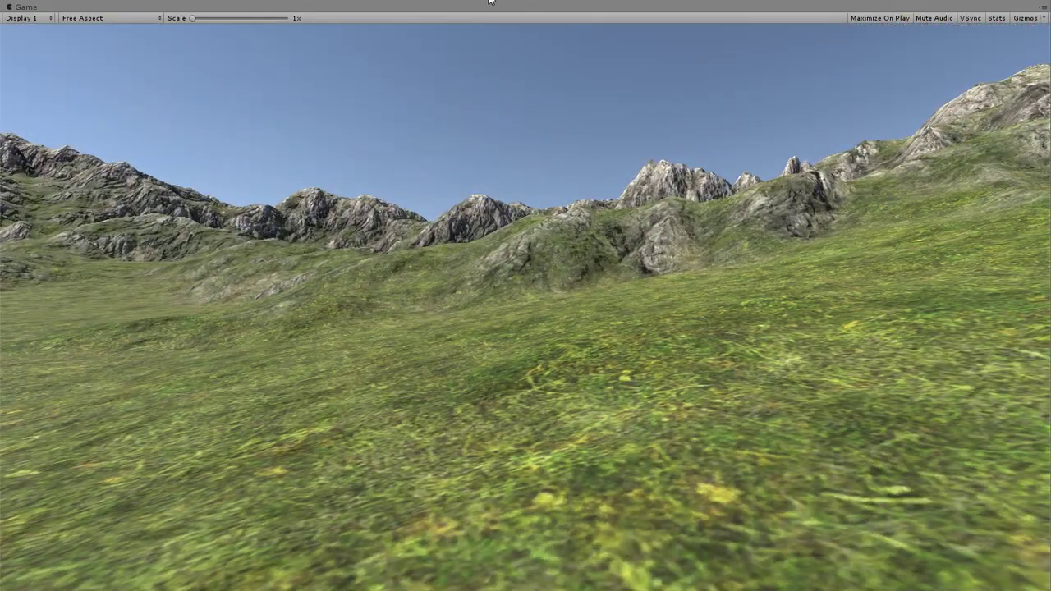
{"action": "left_click", "coordinate": [490, 1]}
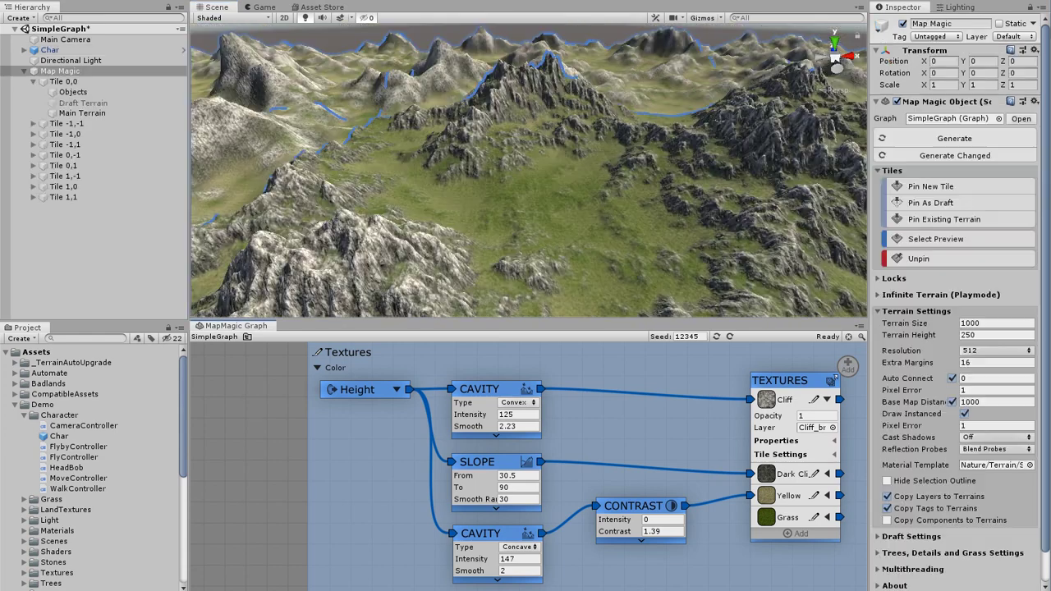
Step: Add a Grass map output node in the empty graph area beside the Textures group
{"action": "middle_click_drag", "start_coordinate": [707, 468], "coordinate": [402, 468]}
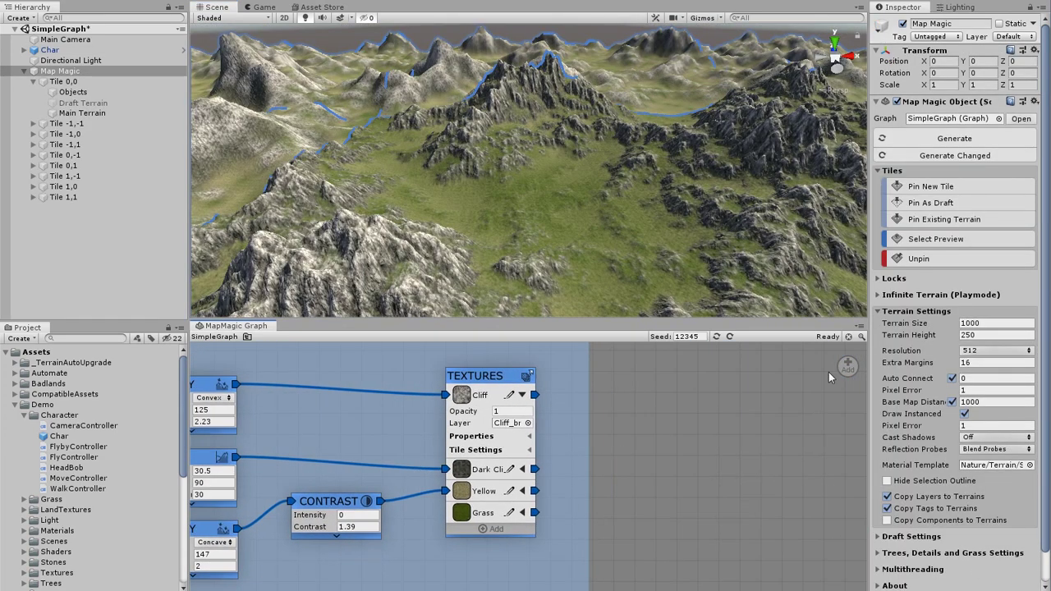
{"action": "right_click", "coordinate": [627, 455]}
{"action": "mouse_move", "coordinate": [649, 464]}
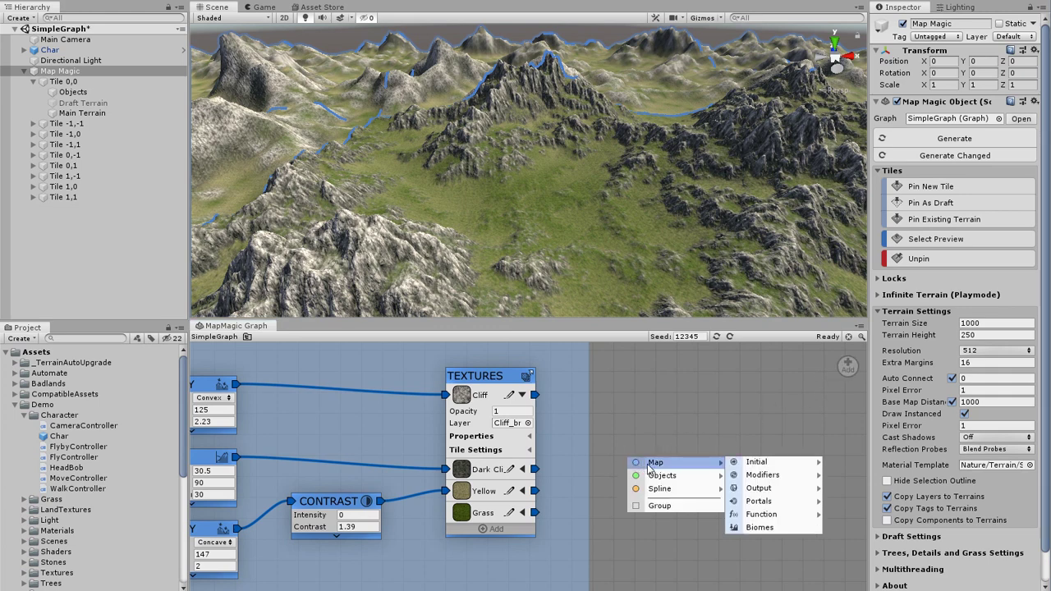
{"action": "mouse_move", "coordinate": [763, 487]}
{"action": "left_click", "coordinate": [857, 515]}
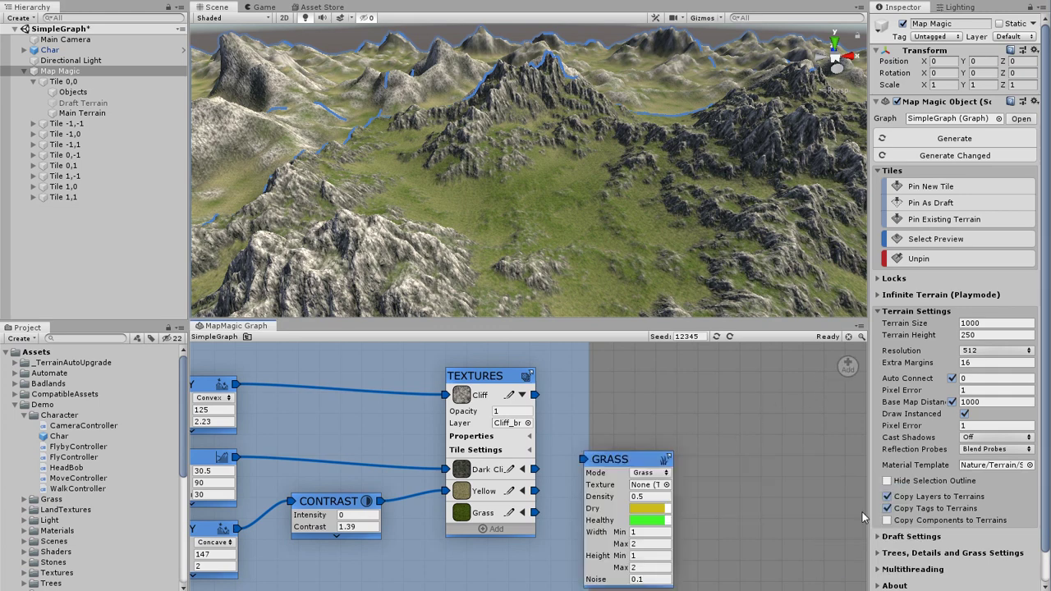
{"action": "left_click_drag", "start_coordinate": [645, 465], "coordinate": [691, 475]}
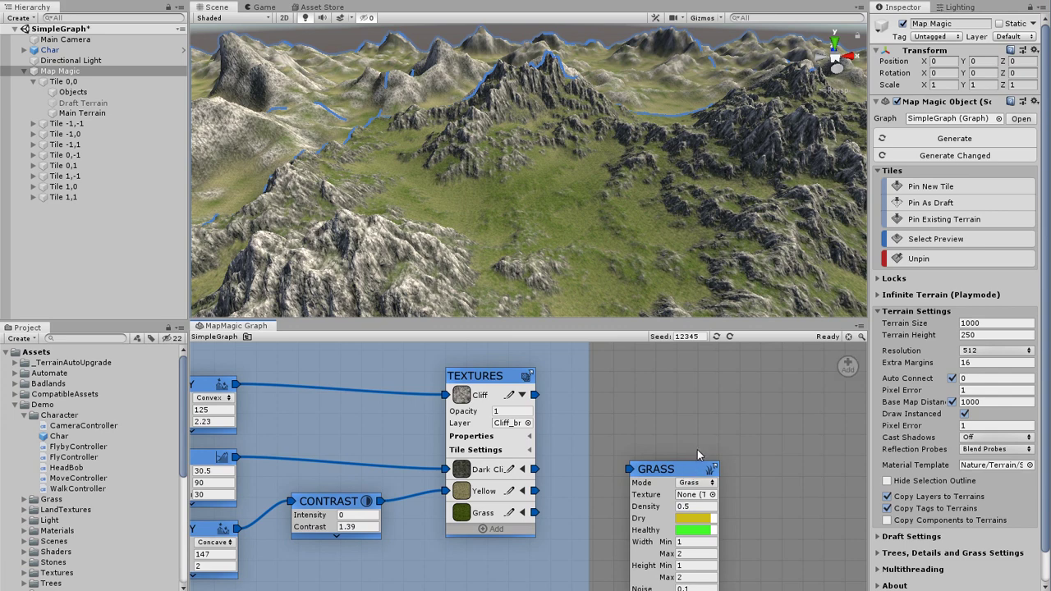
{"action": "middle_click_drag", "start_coordinate": [697, 448], "coordinate": [698, 437]}
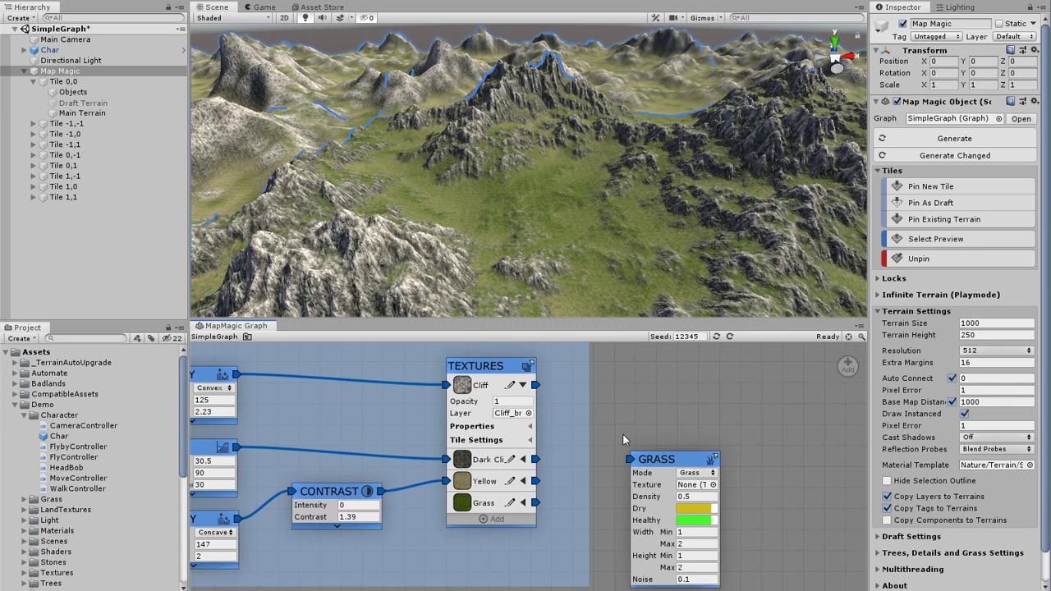
Step: Set the Grass node to Billboard mode with a Sedge texture and feed it from the Grass layer of the Textures node
{"action": "left_click", "coordinate": [714, 484]}
{"action": "scroll", "coordinate": [279, 163], "scroll_direction": "down", "scroll_amount": 20}
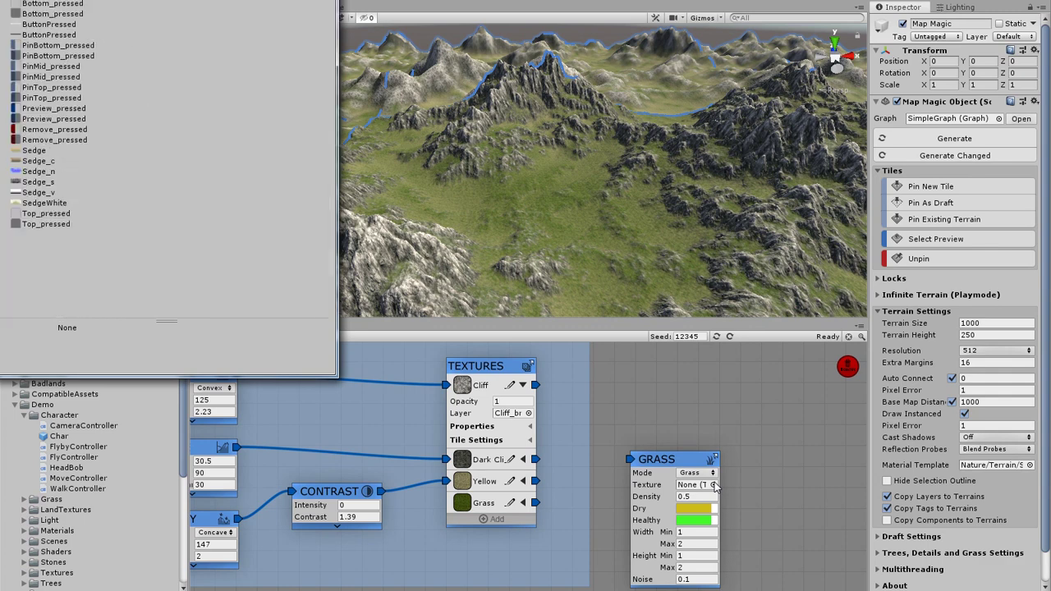
{"action": "double_click", "coordinate": [50, 35]}
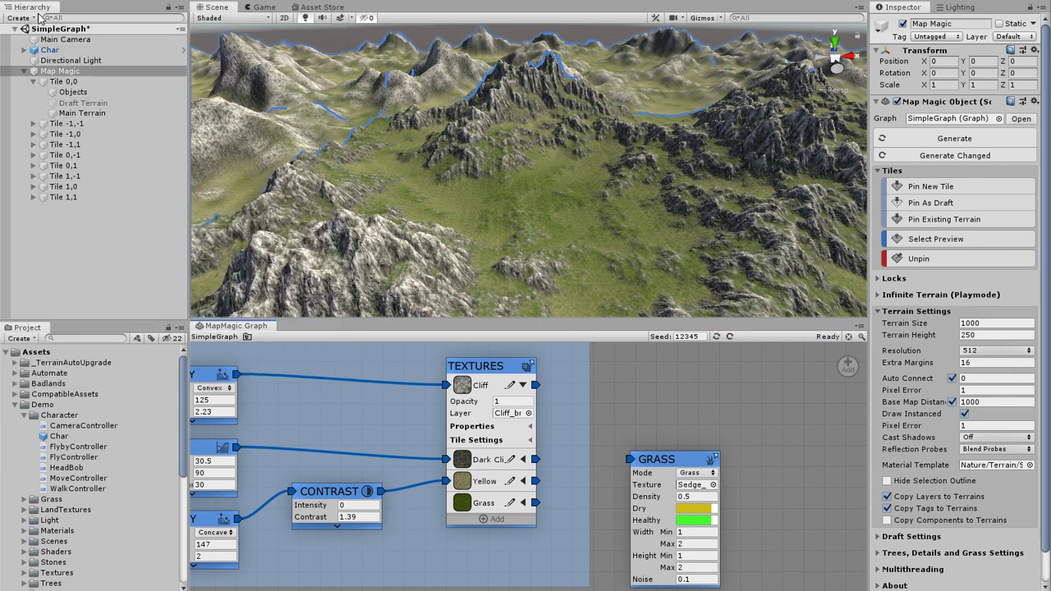
{"action": "left_click", "coordinate": [702, 474]}
{"action": "left_click", "coordinate": [708, 499]}
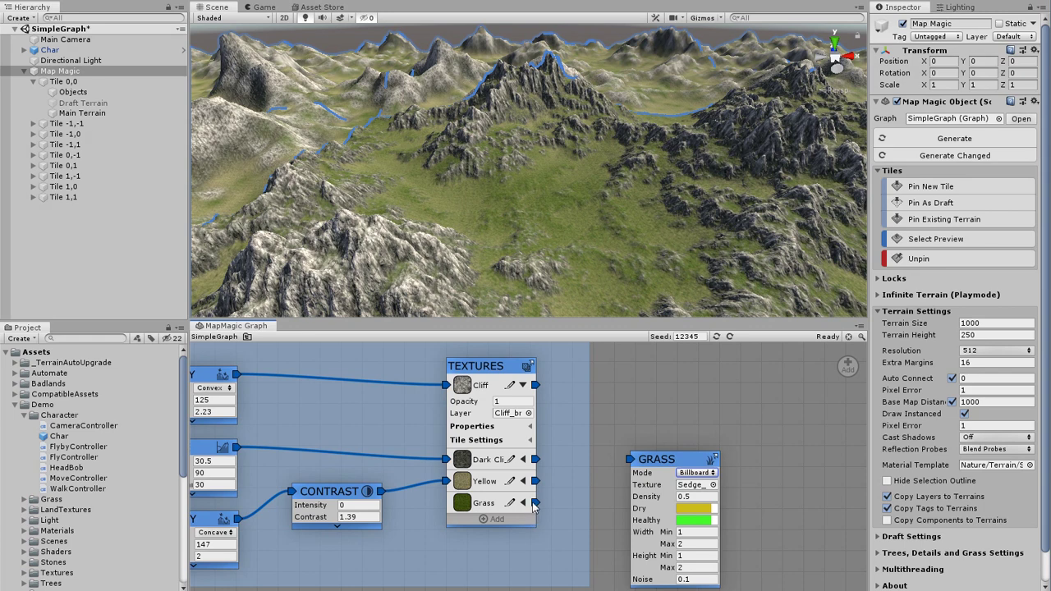
{"action": "left_click_drag", "start_coordinate": [533, 504], "coordinate": [625, 466]}
Step: Set the Grass node's width range to 1.74–2.97 and its height range to 0.95–1.74
{"action": "right_click_drag", "start_coordinate": [543, 208], "coordinate": [488, 49]}
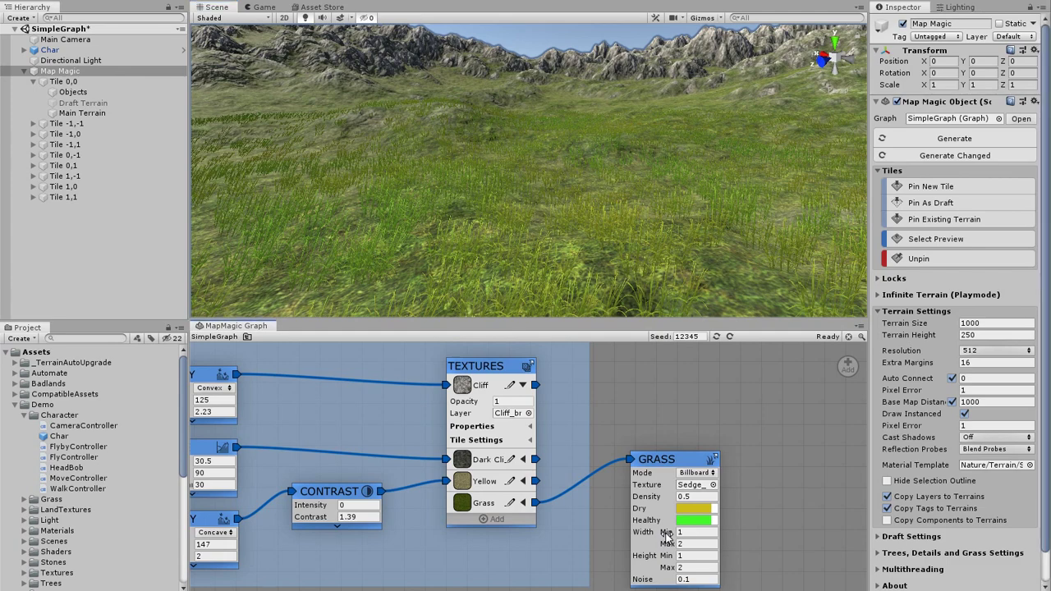
{"action": "left_click_drag", "start_coordinate": [666, 533], "coordinate": [967, 534]}
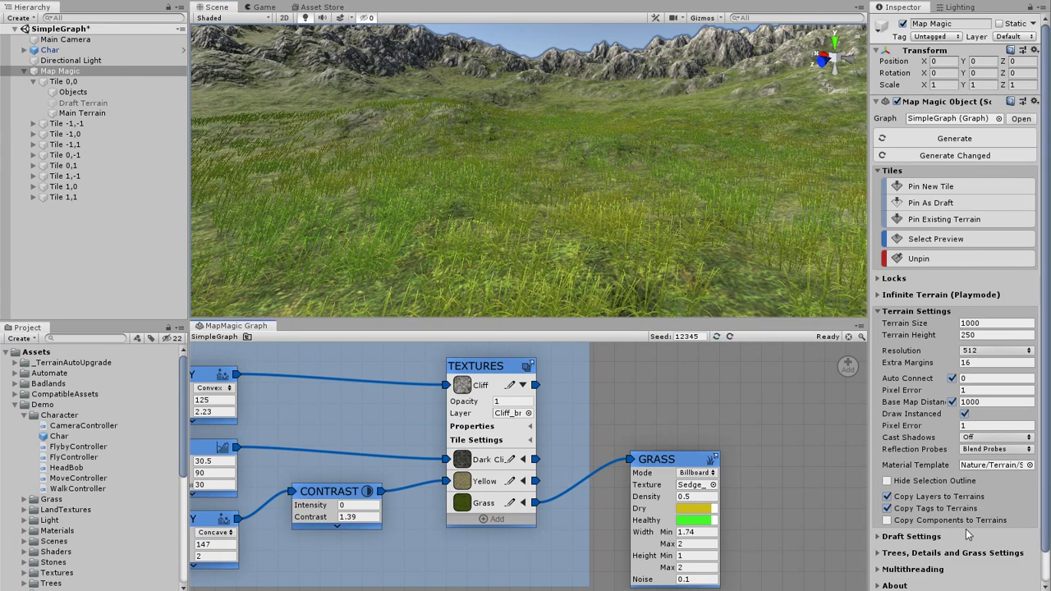
{"action": "left_click_drag", "start_coordinate": [667, 545], "coordinate": [1024, 561]}
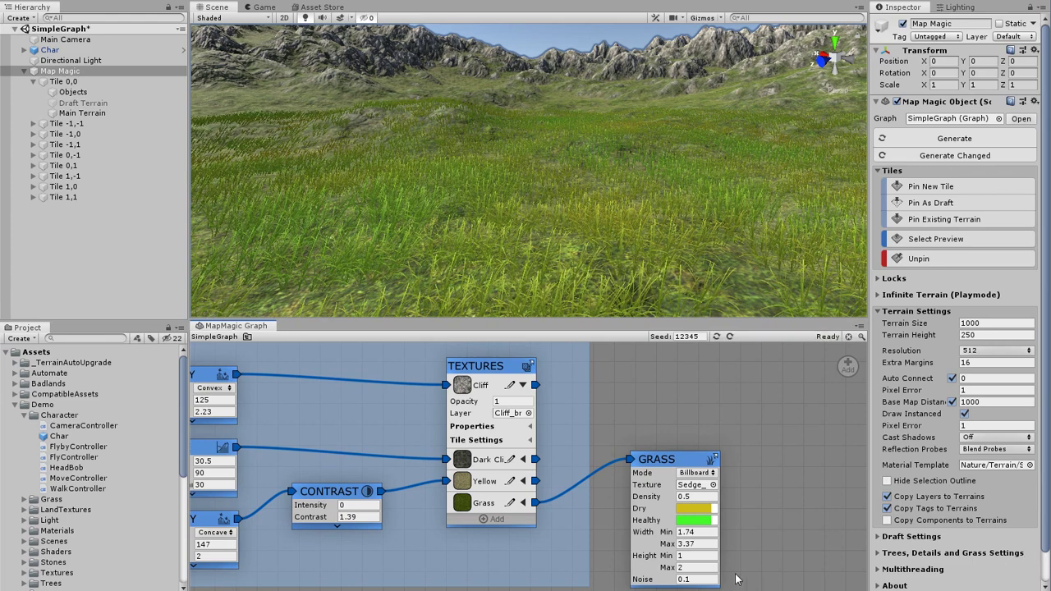
{"action": "left_click_drag", "start_coordinate": [670, 557], "coordinate": [573, 569]}
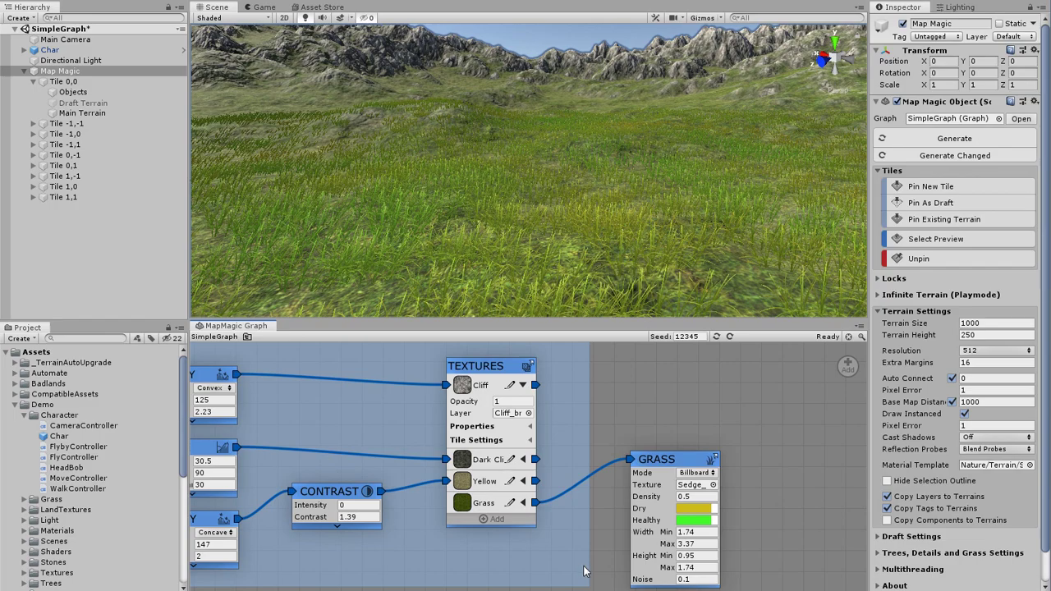
{"action": "left_click_drag", "start_coordinate": [665, 547], "coordinate": [585, 557]}
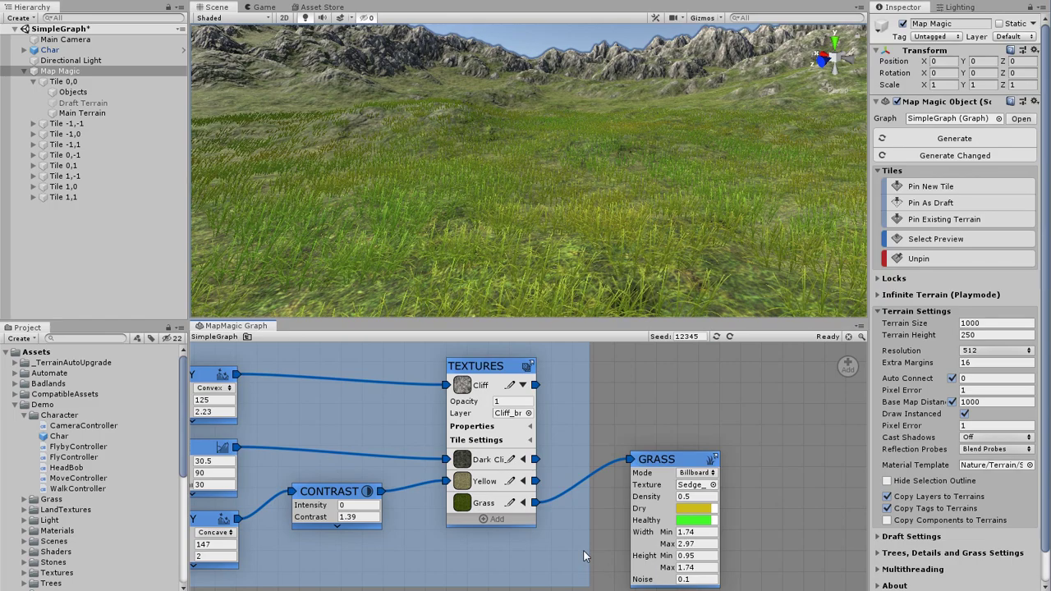
Step: Raise the Grass node's density to 1.17
{"action": "right_click_drag", "start_coordinate": [645, 214], "coordinate": [821, 223]}
{"action": "key", "text": "a"}
{"action": "right_click_drag", "start_coordinate": [711, 220], "coordinate": [50, 195]}
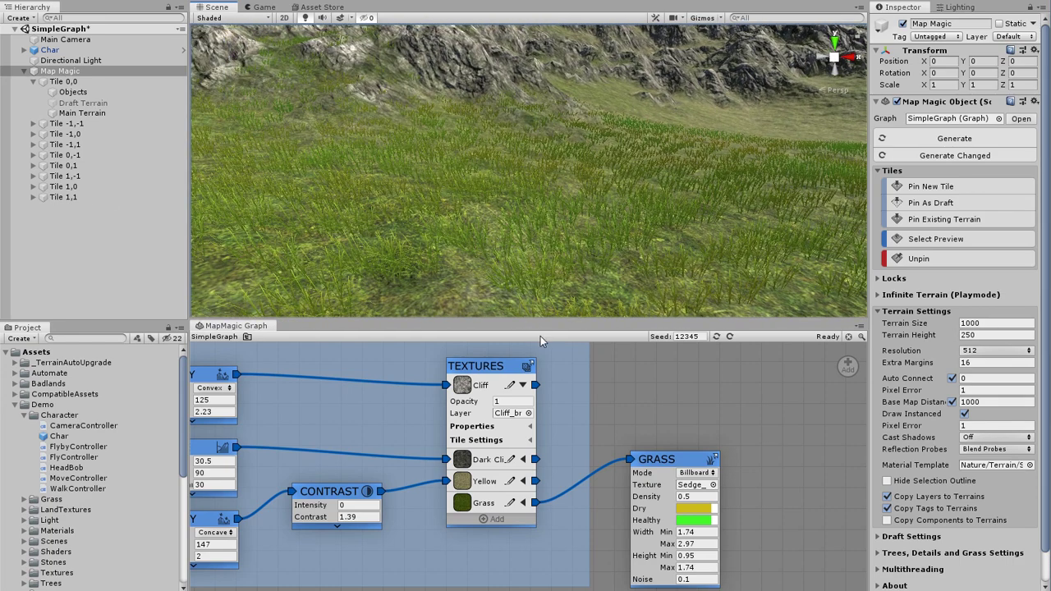
{"action": "left_click_drag", "start_coordinate": [645, 496], "coordinate": [866, 503]}
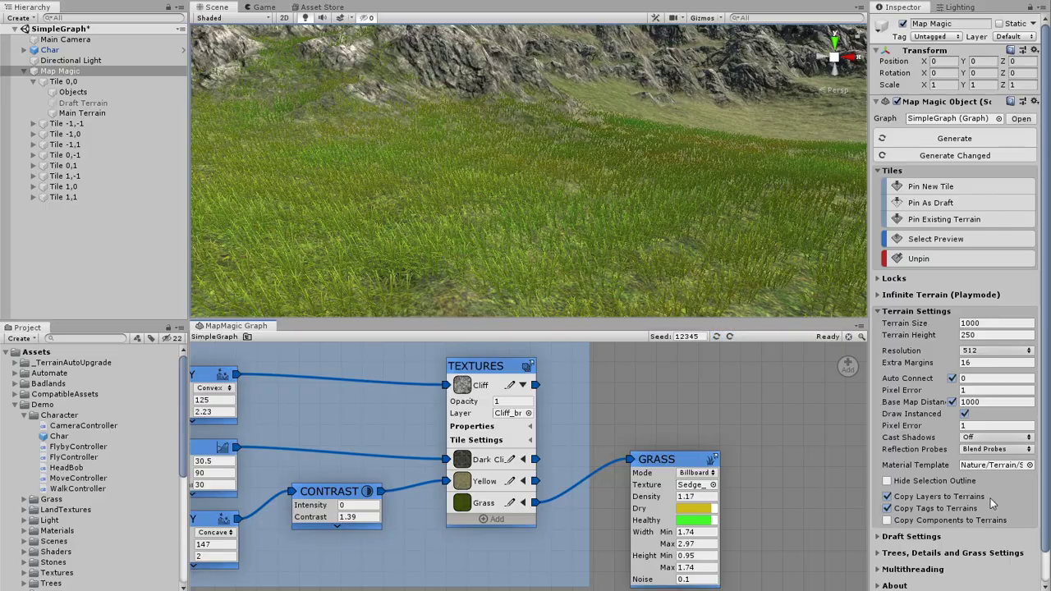
Step: Set the Grass node's Dry color to D7D160 by sampling it from the terrain in the Scene view
{"action": "right_click_drag", "start_coordinate": [540, 254], "coordinate": [1050, 230]}
{"action": "right_click_drag", "start_coordinate": [689, 219], "coordinate": [529, 398]}
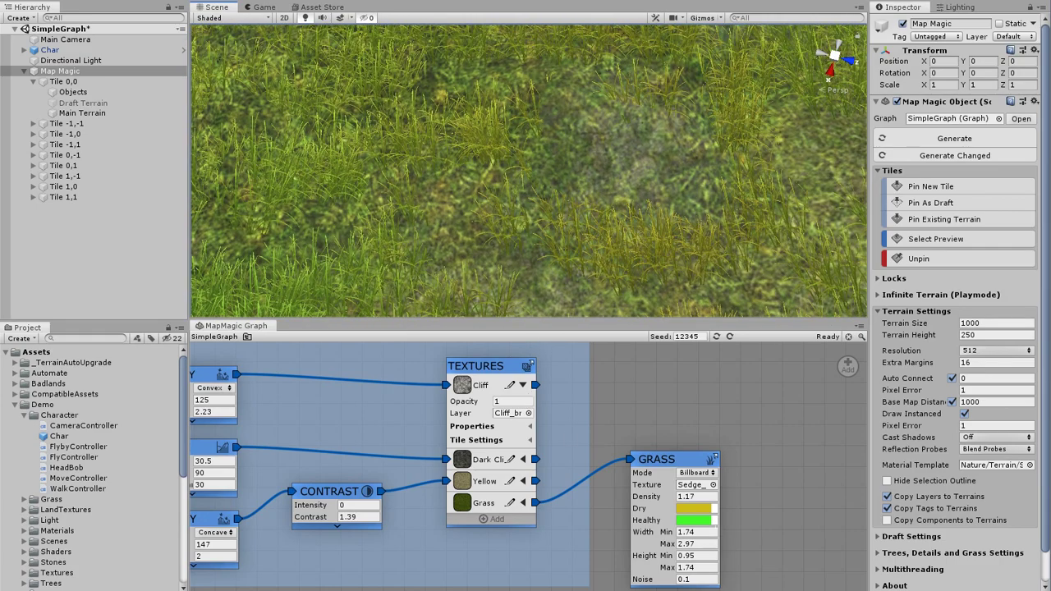
{"action": "left_click", "coordinate": [708, 509]}
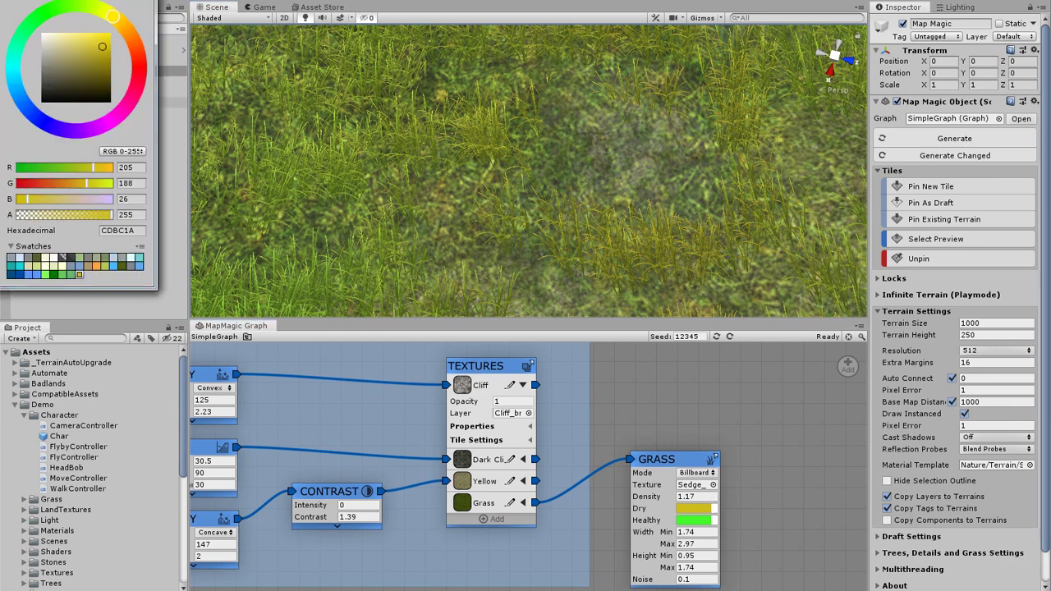
{"action": "left_click", "coordinate": [112, 50]}
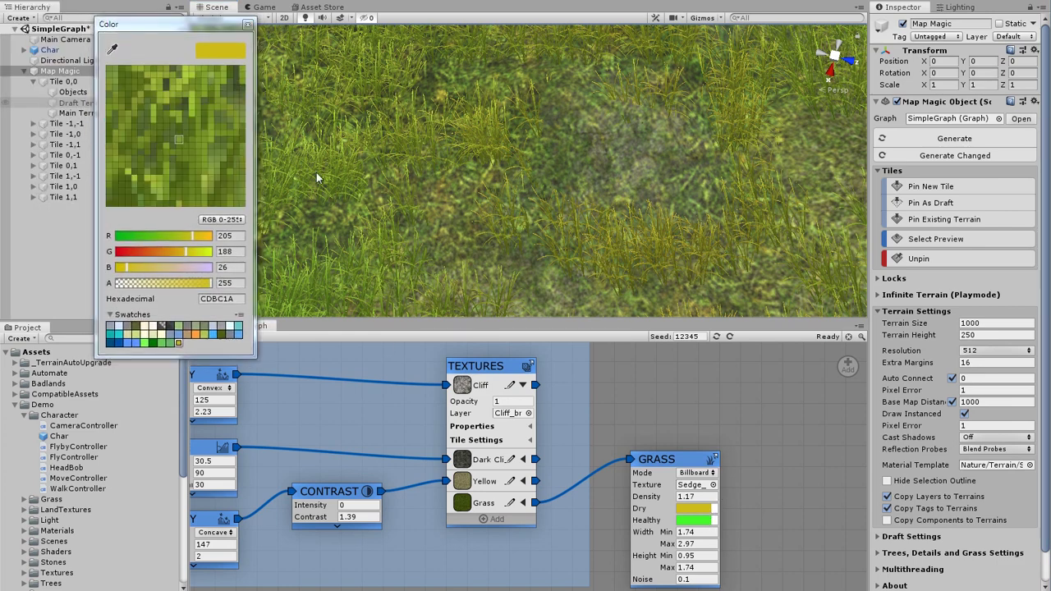
{"action": "left_click", "coordinate": [444, 201]}
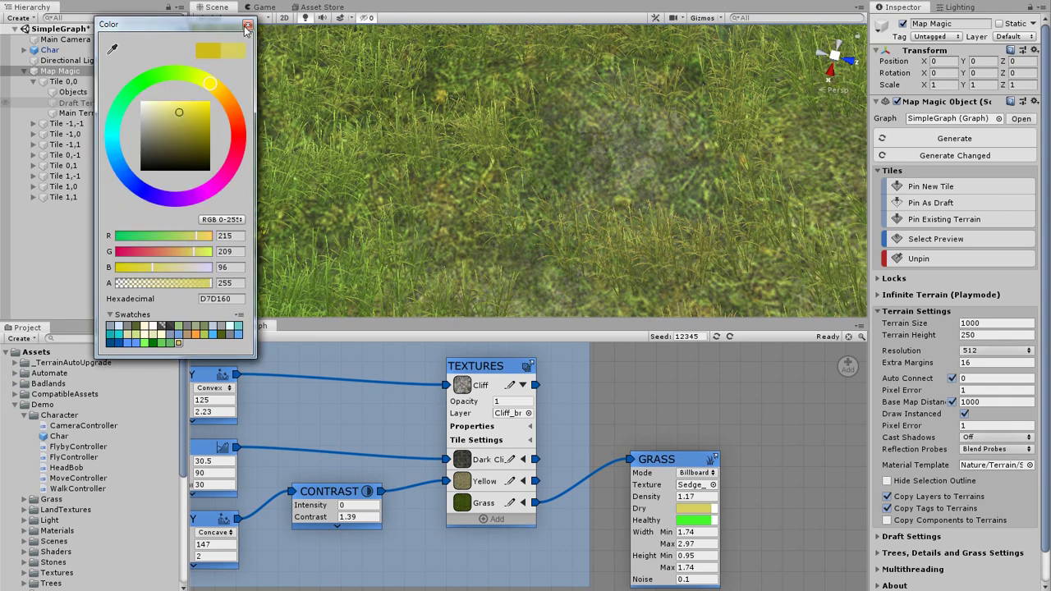
{"action": "left_click", "coordinate": [247, 25]}
Step: Sample the Healthy grass color from the terrain and brighten it to D1FF5D
{"action": "left_click", "coordinate": [693, 520]}
{"action": "left_click", "coordinate": [112, 50]}
{"action": "left_click", "coordinate": [458, 205]}
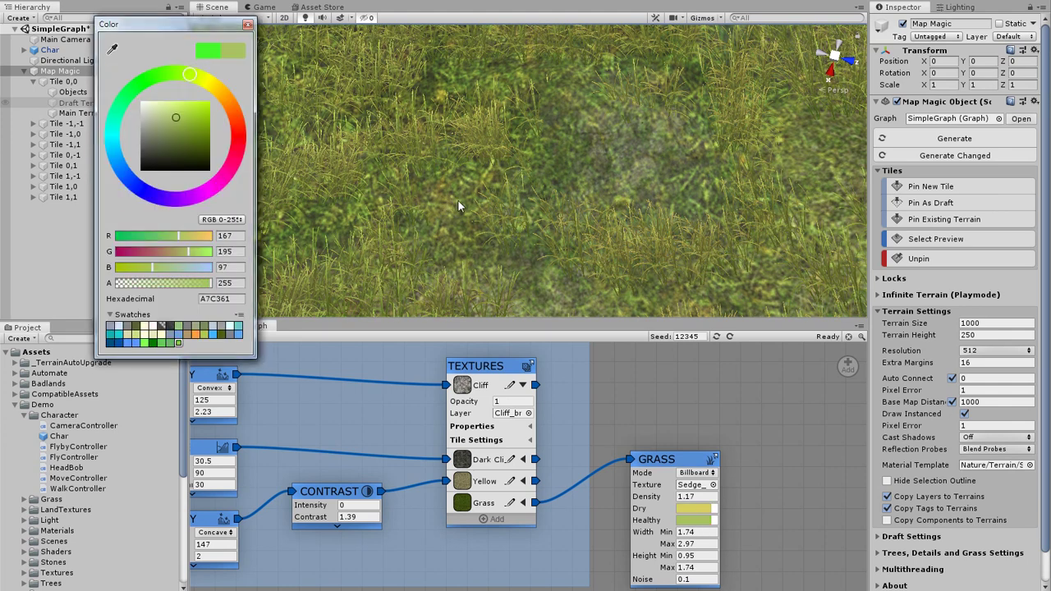
{"action": "left_click_drag", "start_coordinate": [187, 111], "coordinate": [188, 101]}
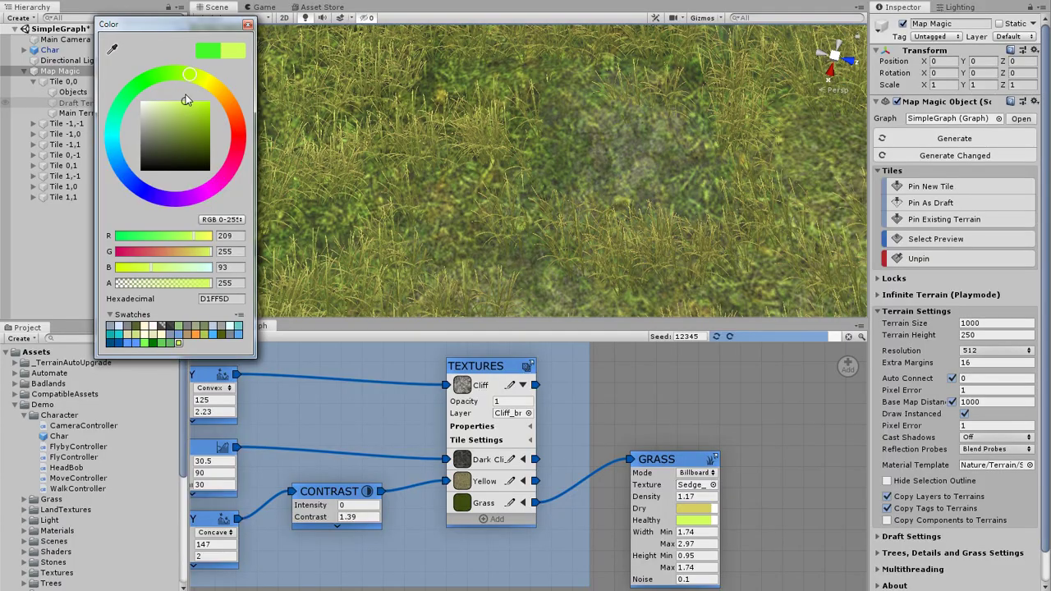
{"action": "left_click", "coordinate": [247, 25]}
Step: Shift the Dry grass color slightly toward green, to C8D268
{"action": "right_click_drag", "start_coordinate": [550, 246], "coordinate": [377, 45]}
{"action": "left_click", "coordinate": [692, 508]}
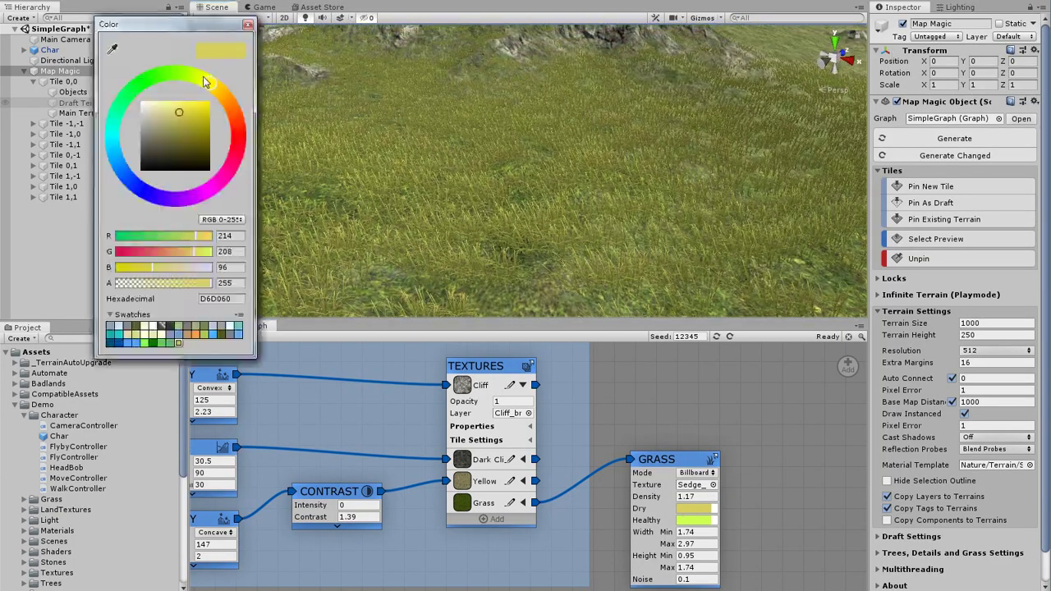
{"action": "left_click", "coordinate": [175, 113]}
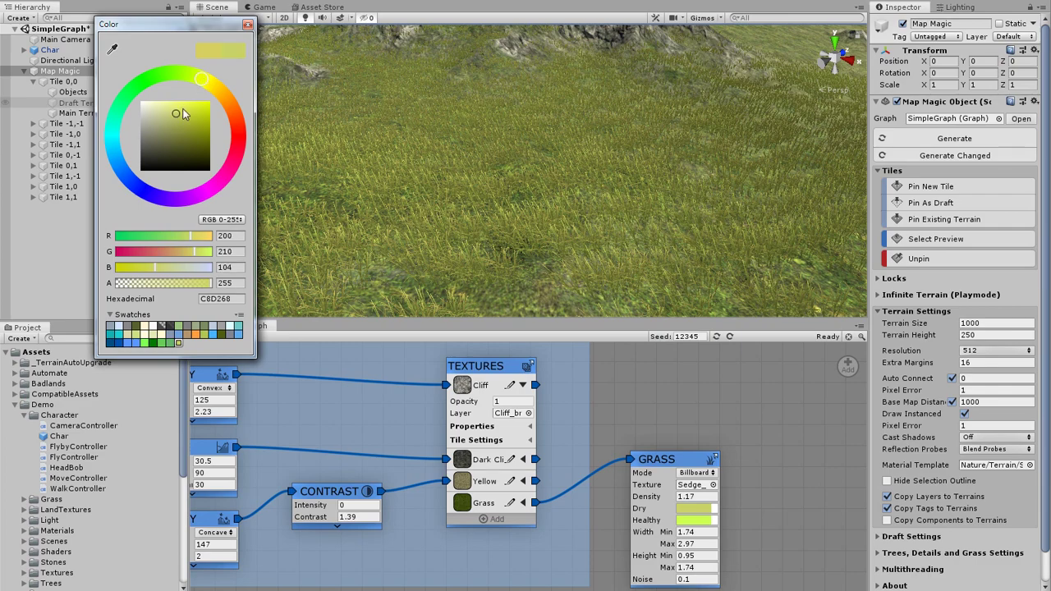
{"action": "left_click", "coordinate": [250, 25]}
Step: Set the Grass node's noise to 0.56 and check the color variation across the meadow
{"action": "right_click_drag", "start_coordinate": [615, 256], "coordinate": [400, 224]}
{"action": "left_click_drag", "start_coordinate": [645, 579], "coordinate": [980, 563]}
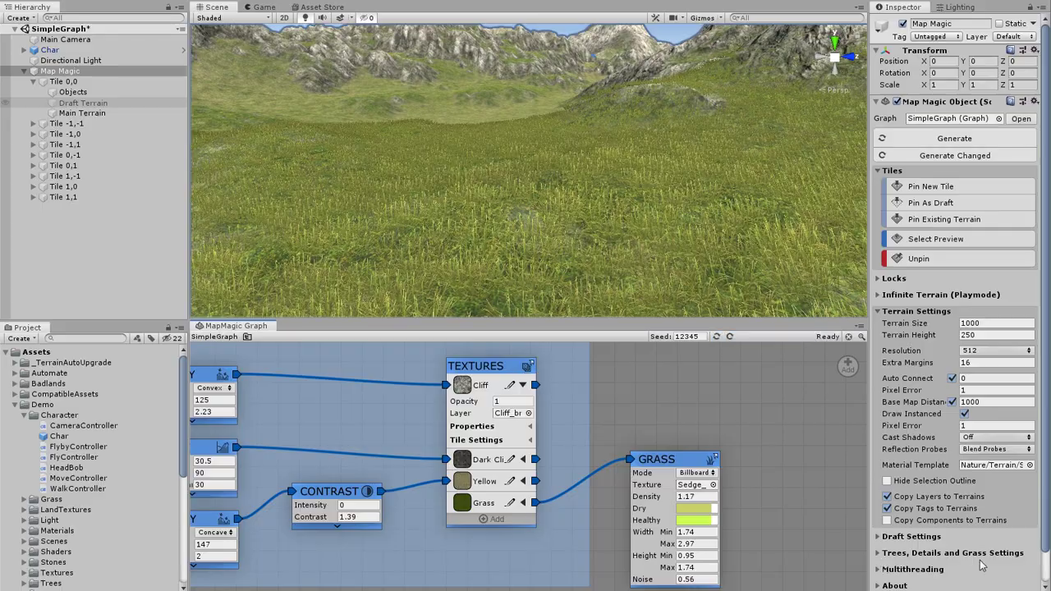
{"action": "right_click_drag", "start_coordinate": [499, 202], "coordinate": [450, 179]}
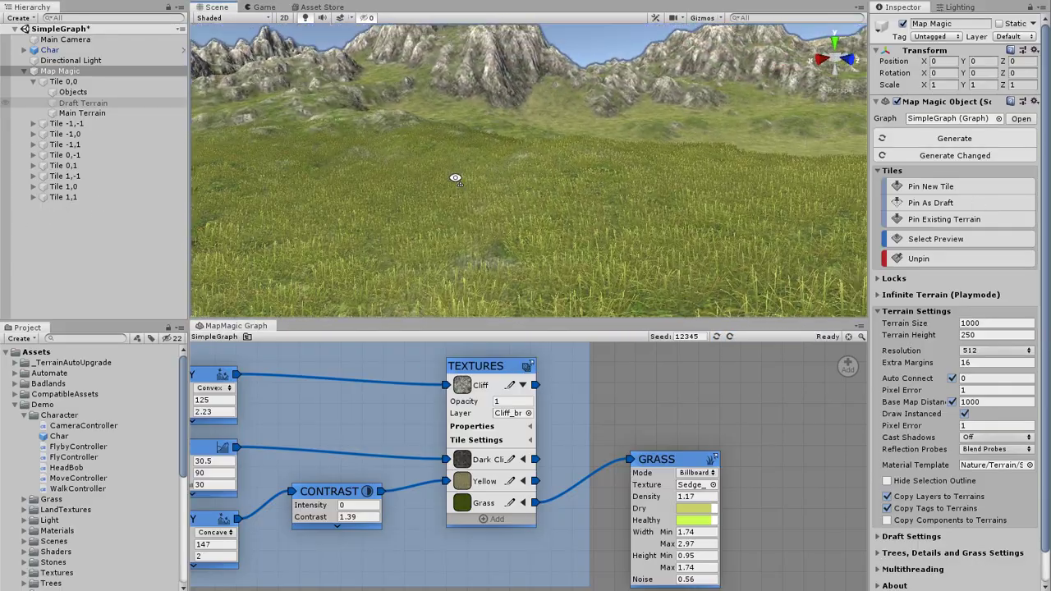
Step: Adjust the Healthy grass color to a slightly paler green, C9FF70
{"action": "left_click", "coordinate": [689, 520]}
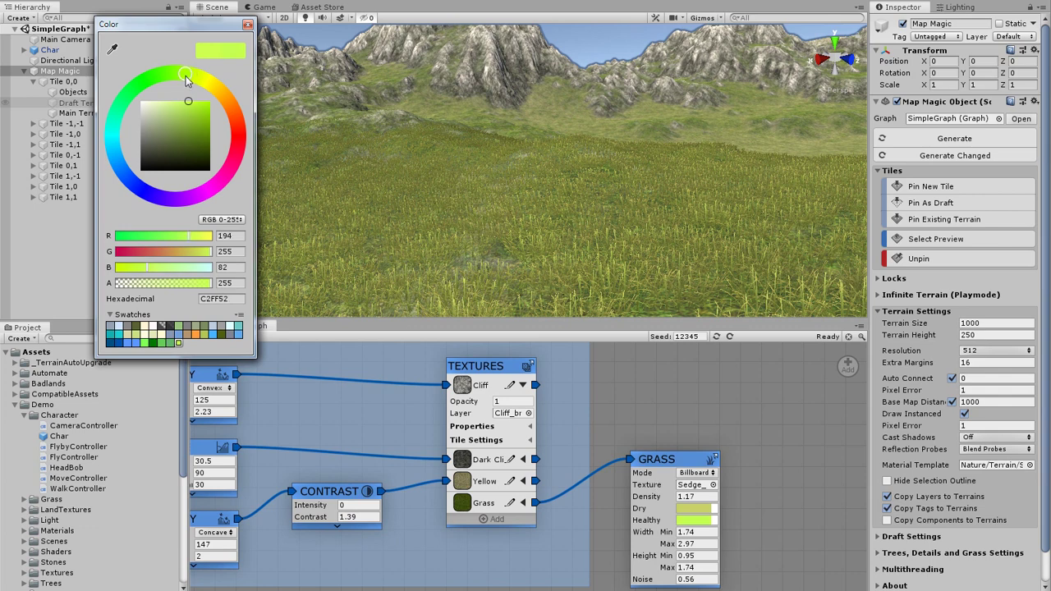
{"action": "left_click_drag", "start_coordinate": [184, 76], "coordinate": [179, 91]}
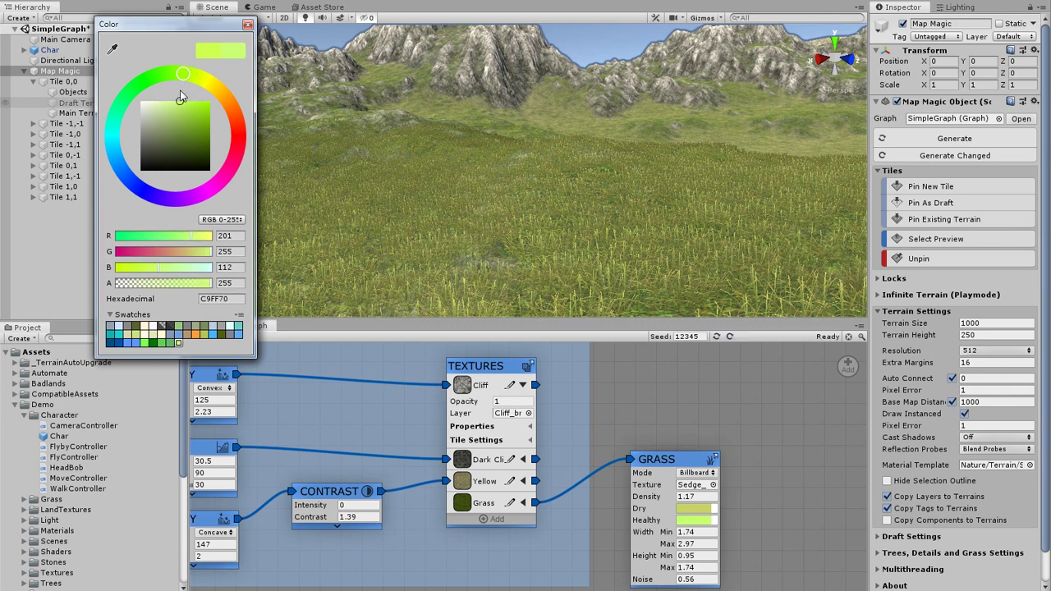
{"action": "left_click", "coordinate": [246, 26]}
{"action": "right_click_drag", "start_coordinate": [552, 184], "coordinate": [539, 220]}
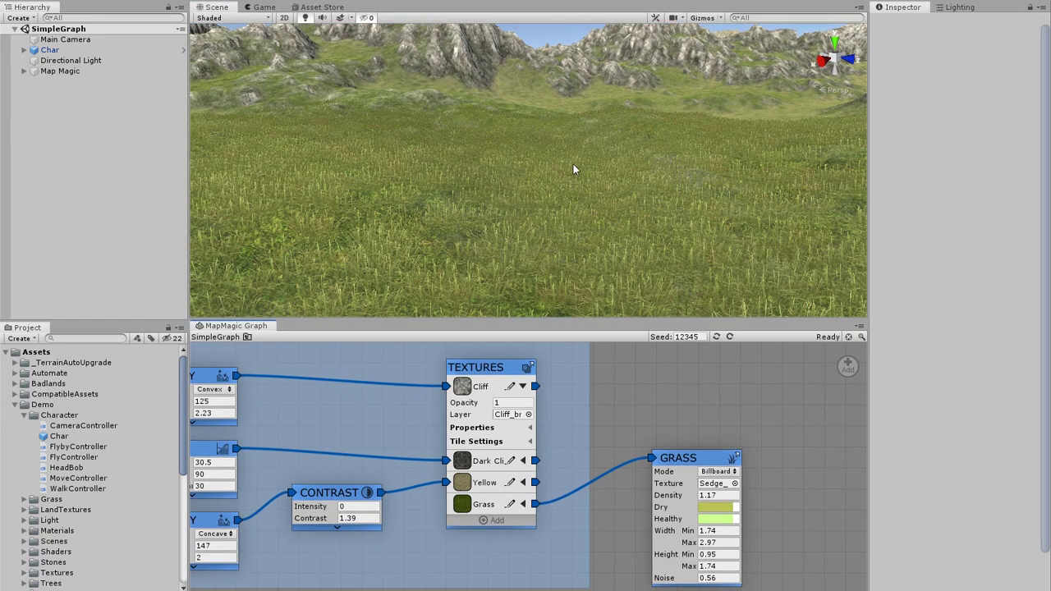
Step: Move the Grass node farther from the Textures group and insert a Blend node into its link with the Grass layer
{"action": "right_click_drag", "start_coordinate": [574, 168], "coordinate": [694, 103]}
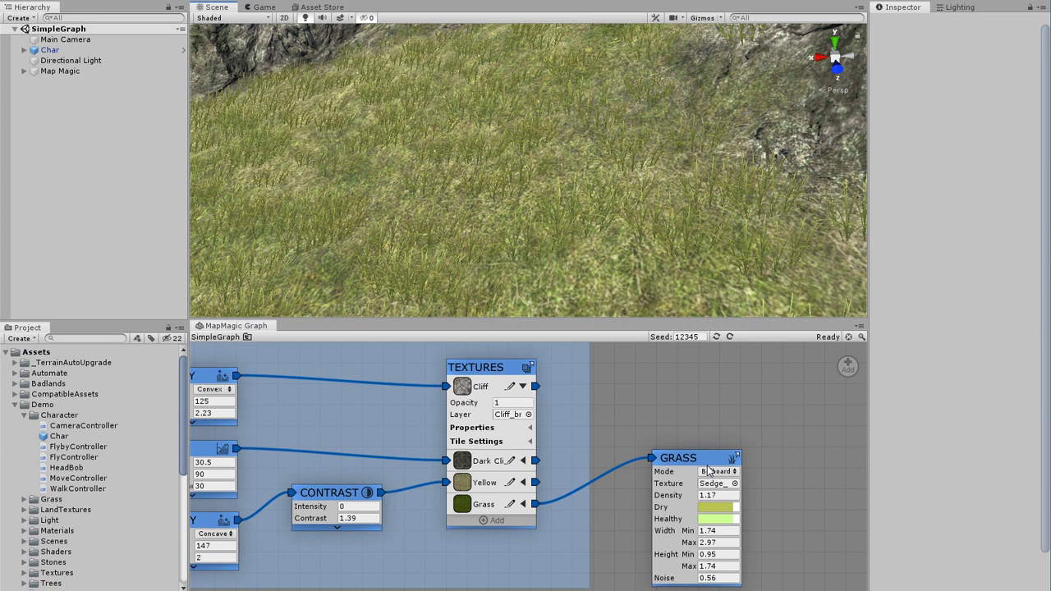
{"action": "left_click_drag", "start_coordinate": [702, 466], "coordinate": [810, 471]}
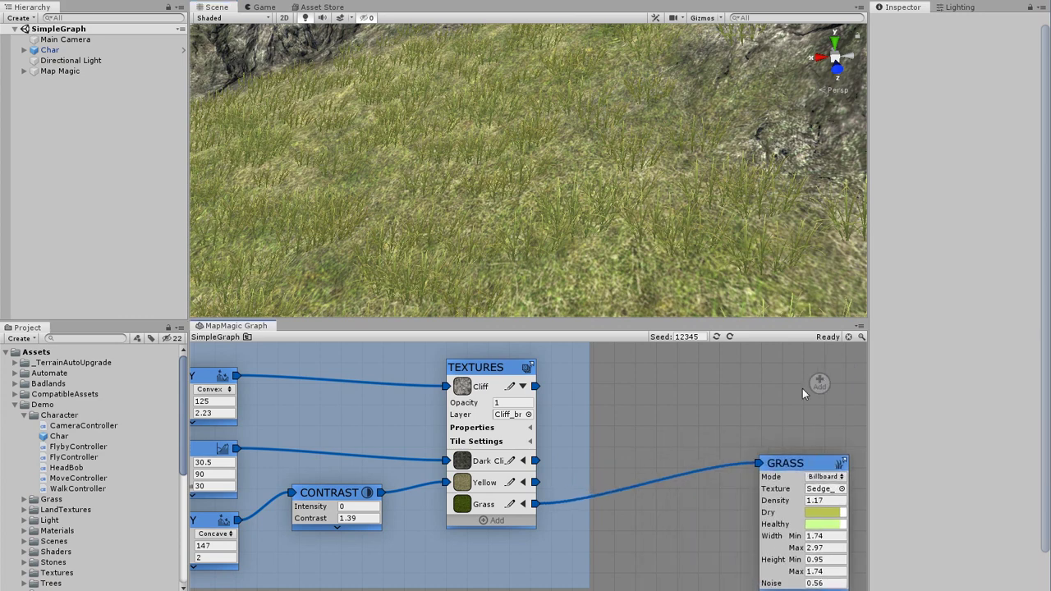
{"action": "left_click", "coordinate": [628, 488]}
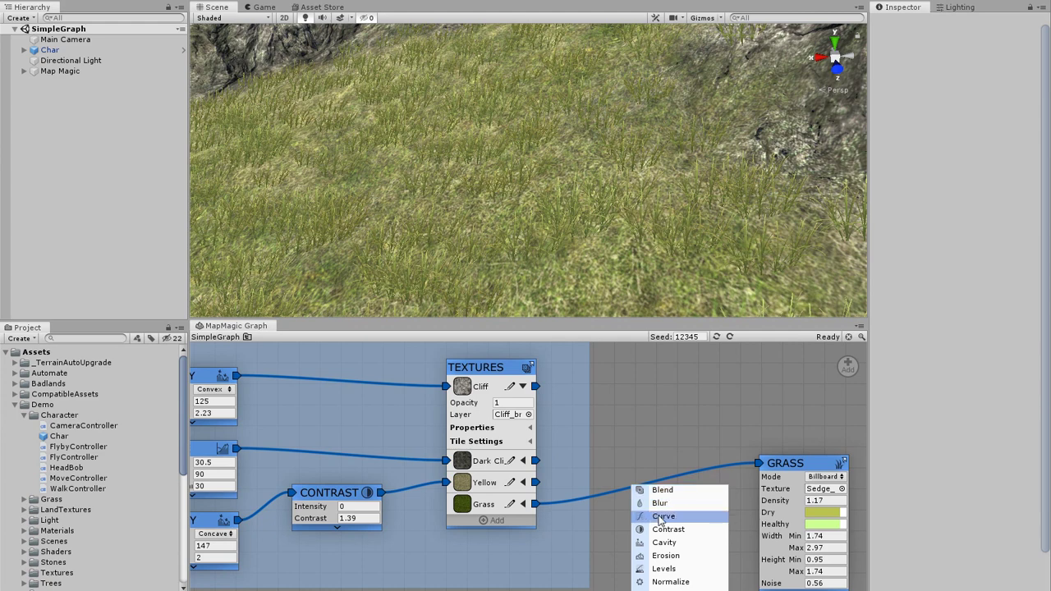
{"action": "left_click", "coordinate": [669, 495]}
{"action": "left_click_drag", "start_coordinate": [634, 493], "coordinate": [645, 467]}
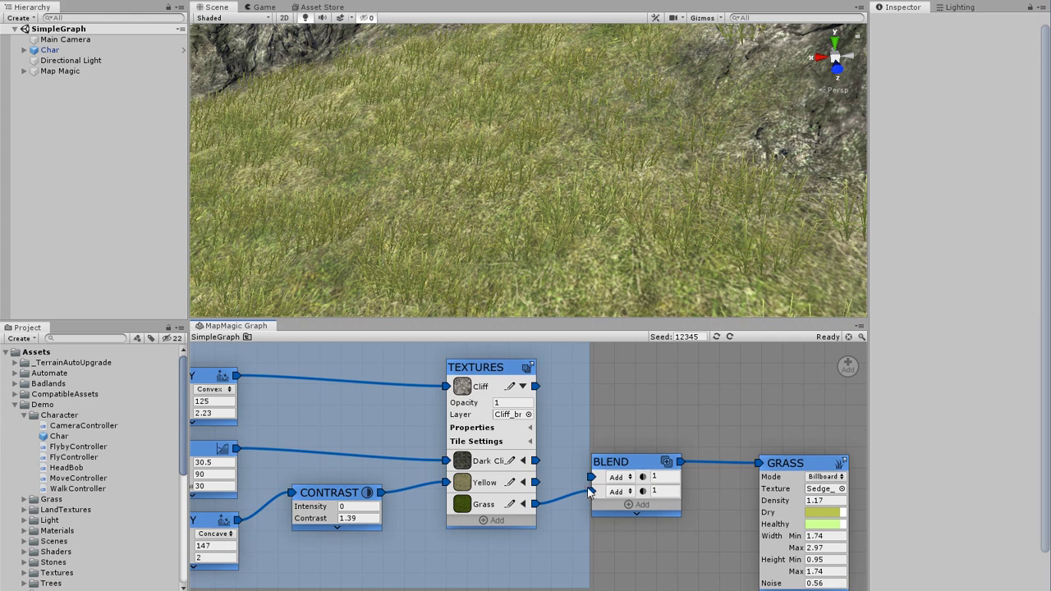
Step: Connect the Yellow layer output to the free Blend input, keeping its blend mode at Add
{"action": "left_click_drag", "start_coordinate": [535, 481], "coordinate": [591, 476]}
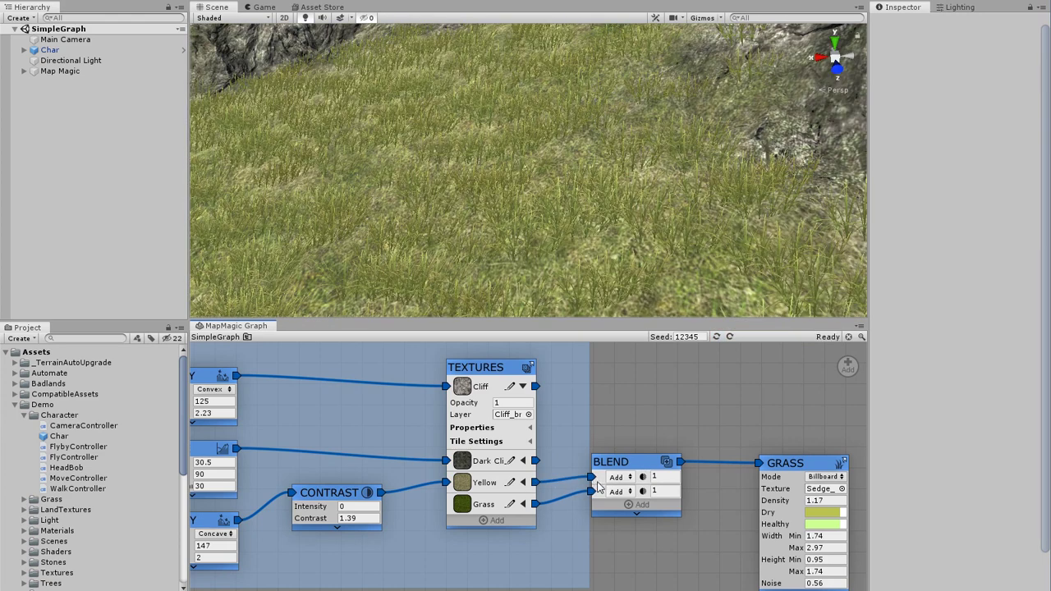
{"action": "left_click", "coordinate": [620, 477]}
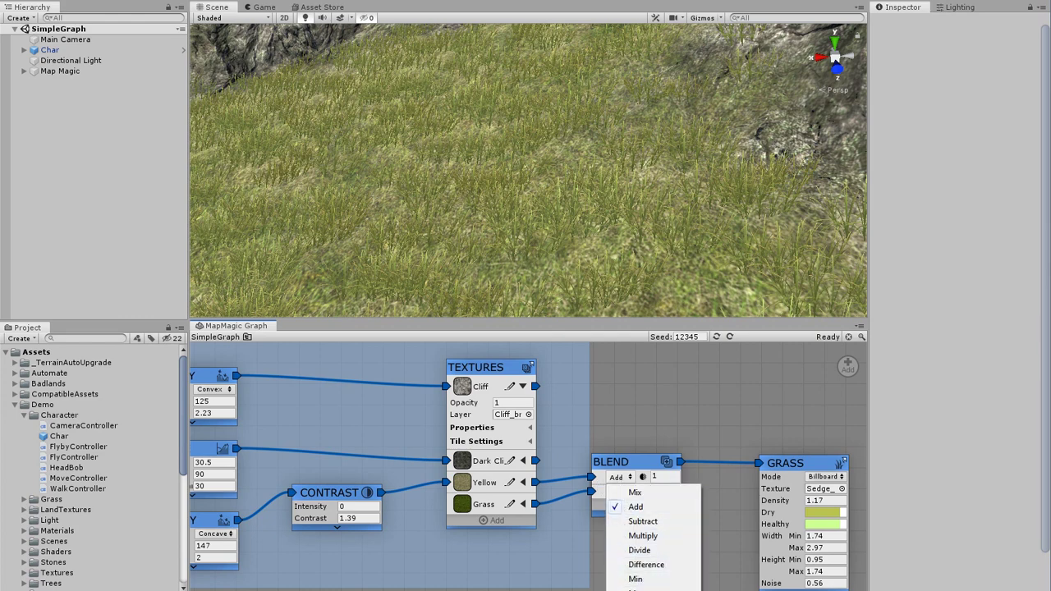
{"action": "left_click", "coordinate": [623, 482]}
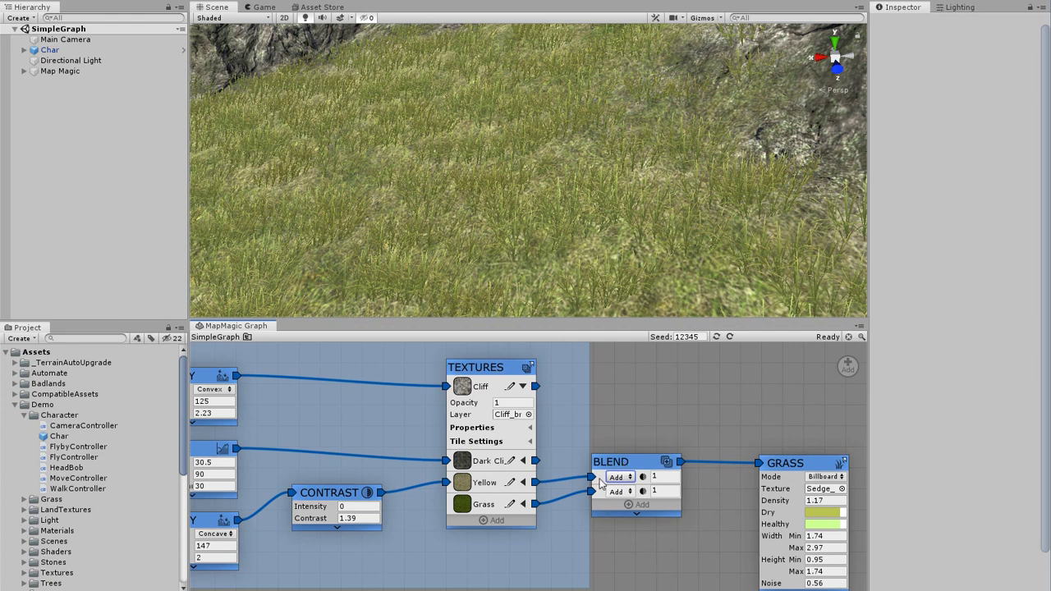
{"action": "mouse_move", "coordinate": [600, 483]}
{"action": "left_mouse_down"}
{"action": "mouse_move", "coordinate": [604, 494]}
{"action": "mouse_move", "coordinate": [602, 484]}
{"action": "left_mouse_up"}
Step: Check the grass growing on the cliffs and insert a Contrast modifier between the Blend and Grass nodes
{"action": "right_click_drag", "start_coordinate": [619, 262], "coordinate": [527, 216]}
{"action": "key", "text": "s"}
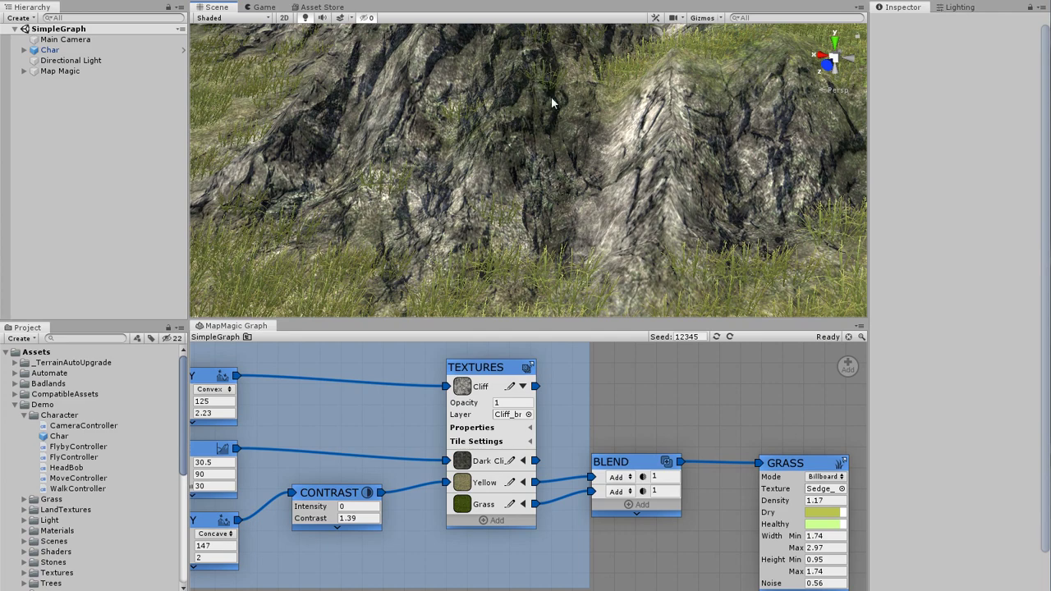
{"action": "scroll", "coordinate": [509, 152], "scroll_direction": "up", "scroll_amount": 5}
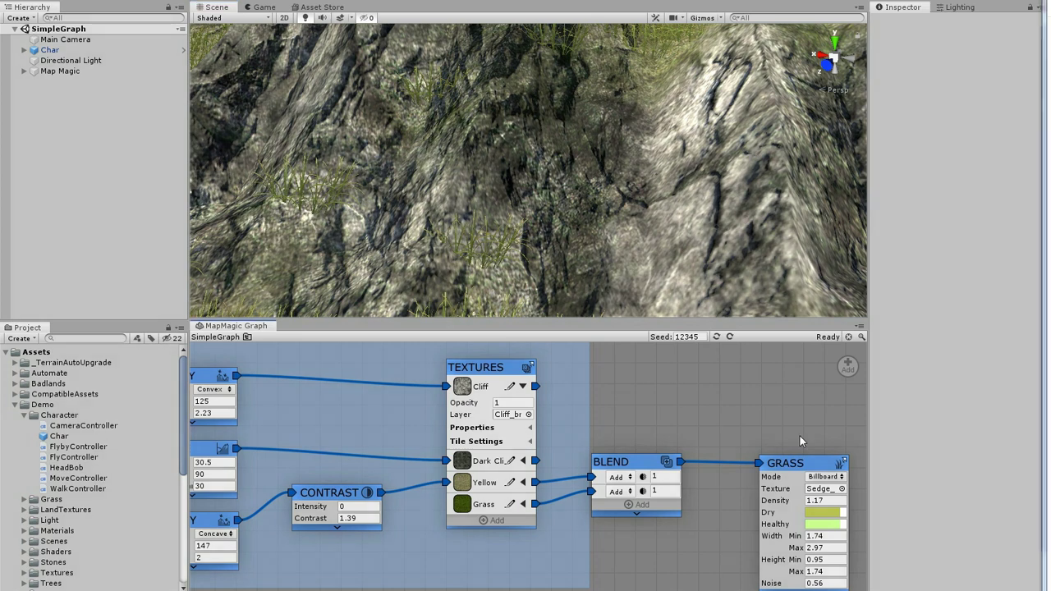
{"action": "left_click_drag", "start_coordinate": [799, 435], "coordinate": [756, 432]}
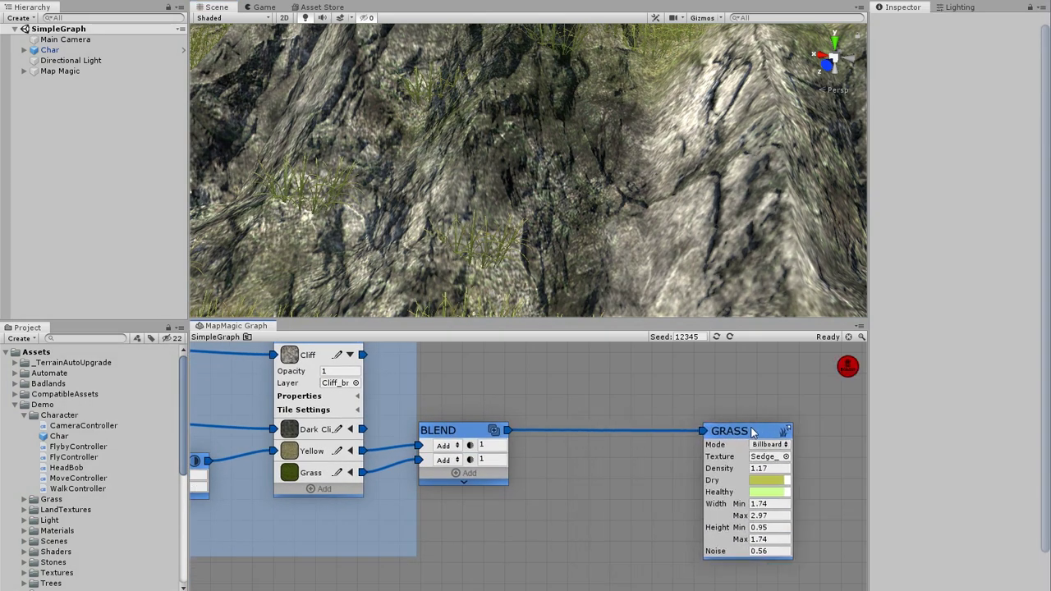
{"action": "left_click", "coordinate": [598, 428]}
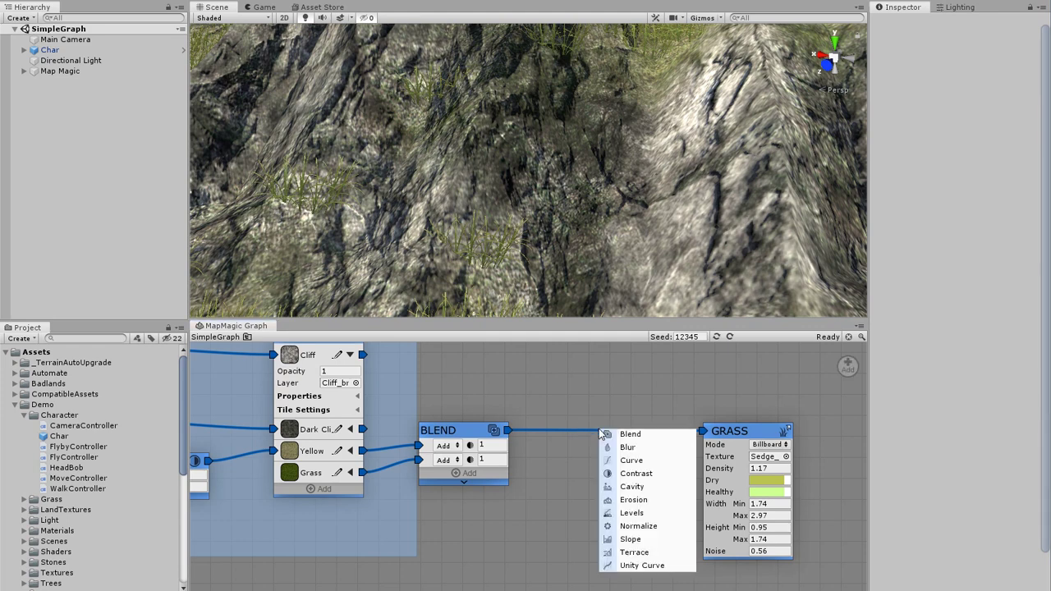
{"action": "left_click", "coordinate": [624, 478]}
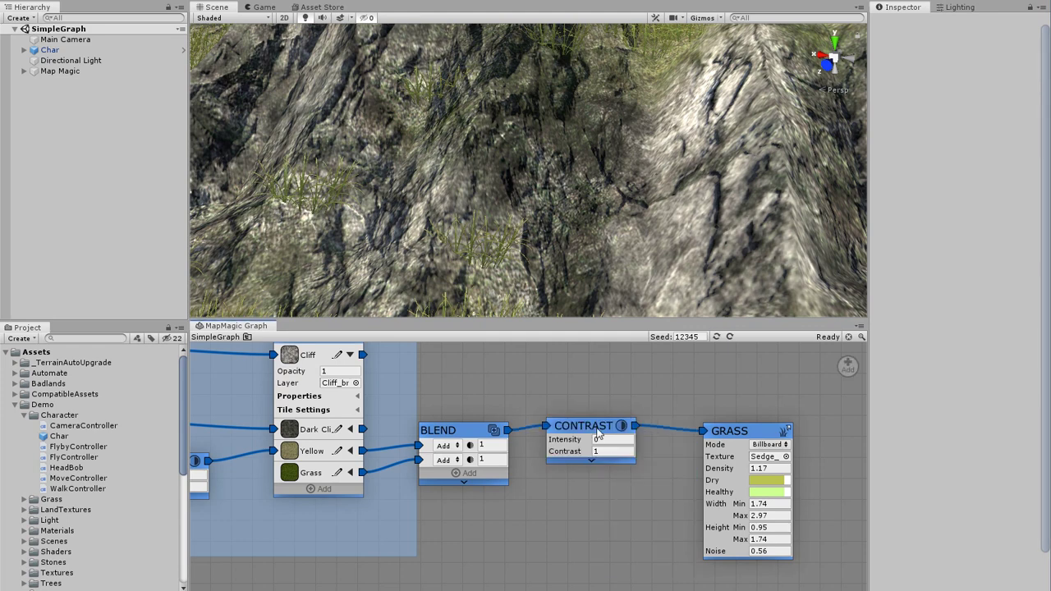
Step: Align the Contrast node with its neighbours, expand its preview in color mode and project the preview onto the terrain
{"action": "left_click_drag", "start_coordinate": [594, 428], "coordinate": [597, 433]}
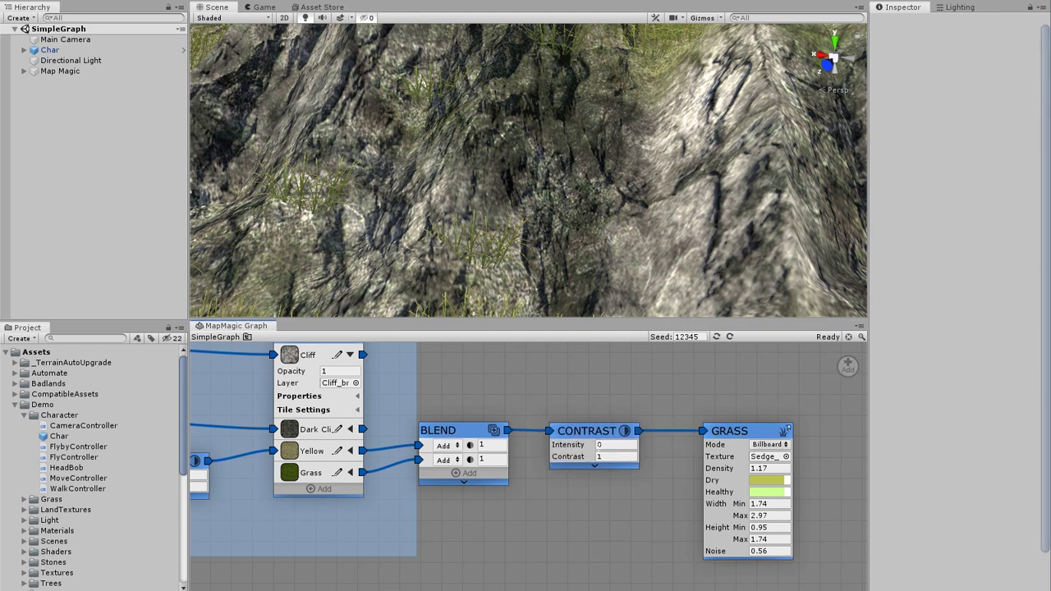
{"action": "left_click", "coordinate": [596, 467]}
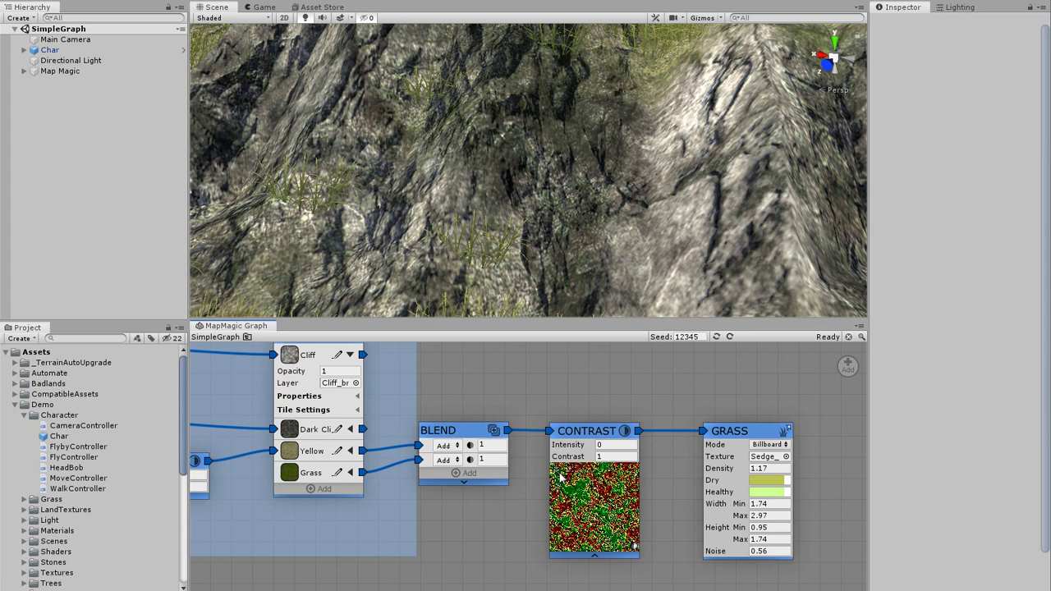
{"action": "left_click", "coordinate": [633, 546]}
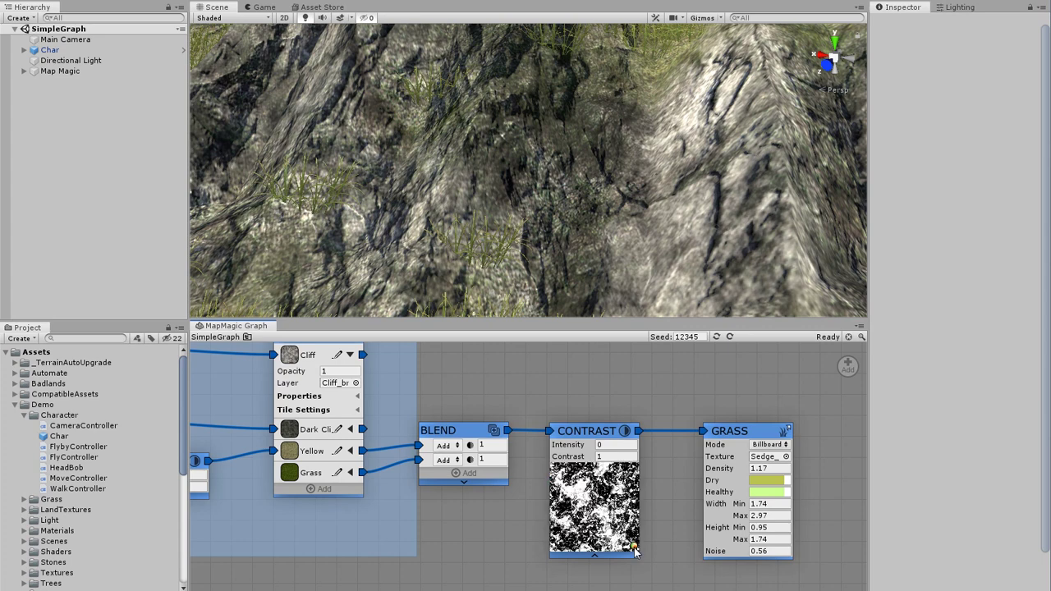
{"action": "left_click", "coordinate": [632, 547]}
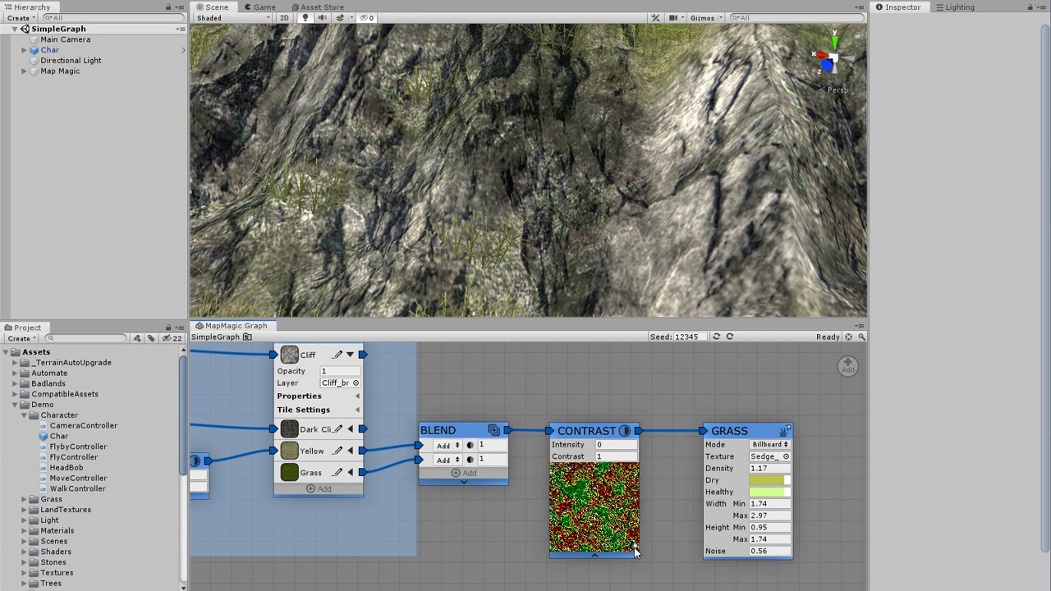
{"action": "left_click", "coordinate": [558, 470]}
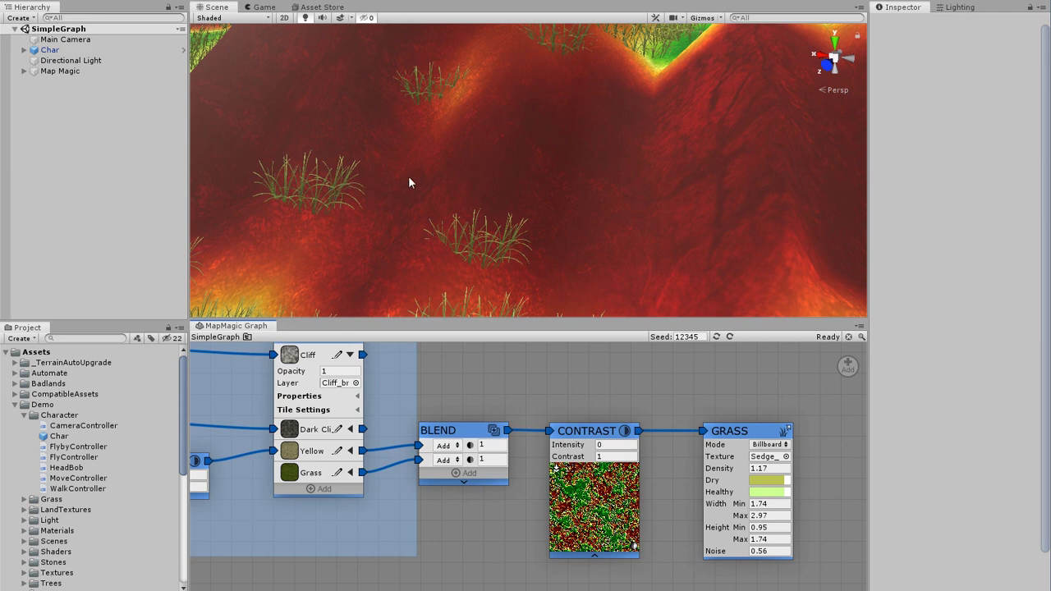
Step: Set the Contrast node's contrast to 2.65 and its intensity to -0.29 to clear grass from the cliffs
{"action": "left_click_drag", "start_coordinate": [559, 462], "coordinate": [1050, 465]}
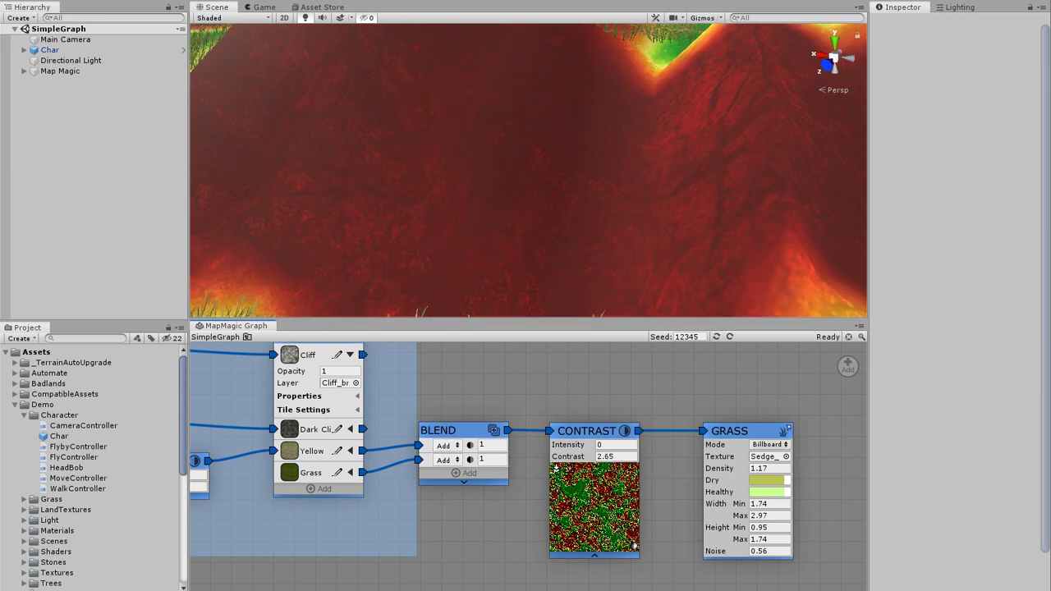
{"action": "right_click_drag", "start_coordinate": [599, 197], "coordinate": [729, 189]}
{"action": "key", "text": "s"}
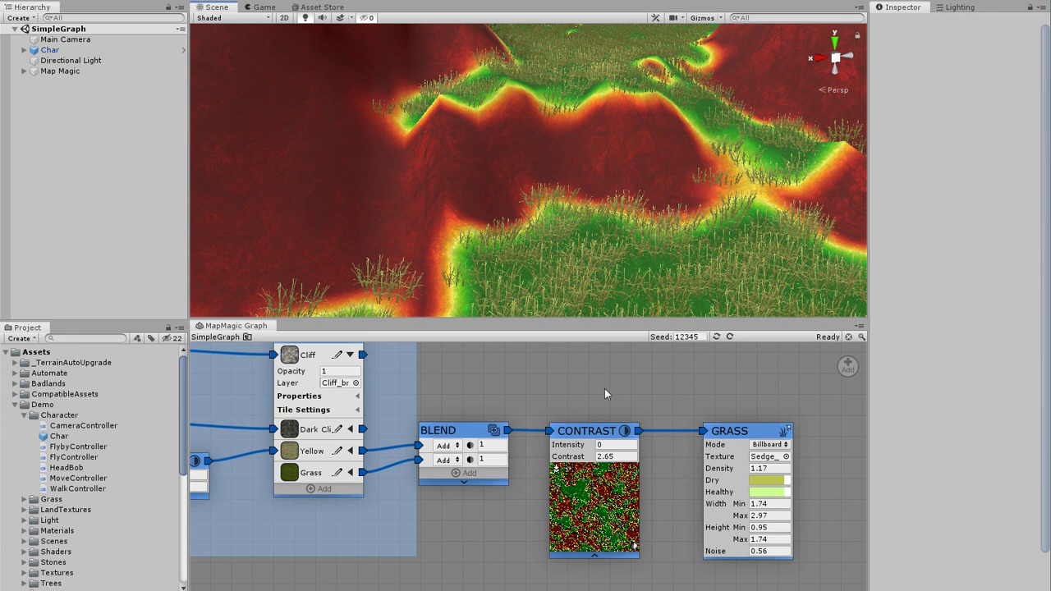
{"action": "left_click_drag", "start_coordinate": [578, 447], "coordinate": [250, 444]}
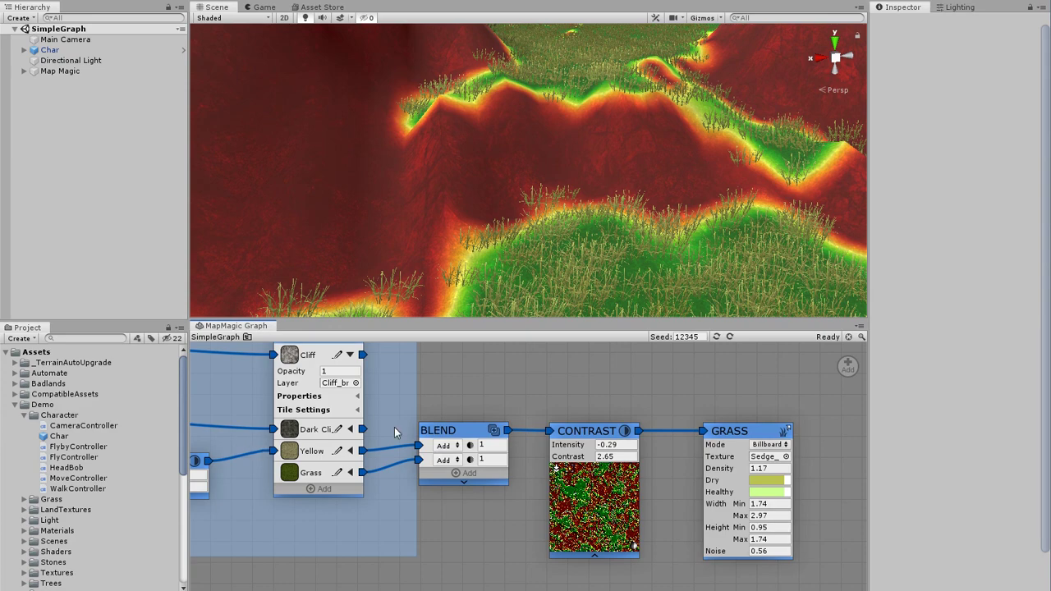
Step: Remove the preview overlay from the terrain and examine the grass around the cliffs and across the slopes
{"action": "left_click", "coordinate": [556, 471]}
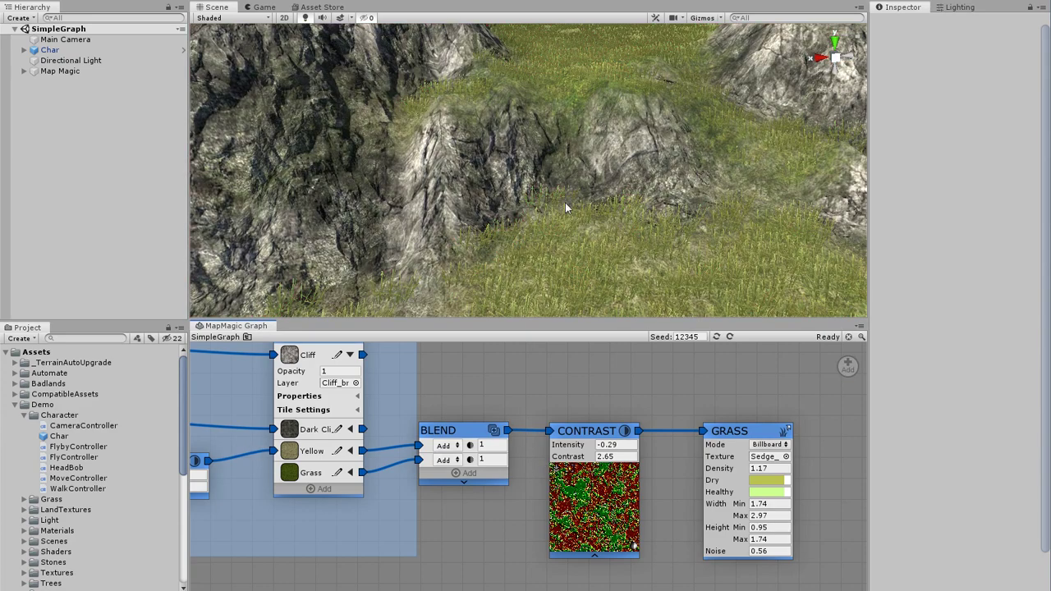
{"action": "key", "text": "w"}
{"action": "right_click_drag", "start_coordinate": [522, 199], "coordinate": [522, 199]}
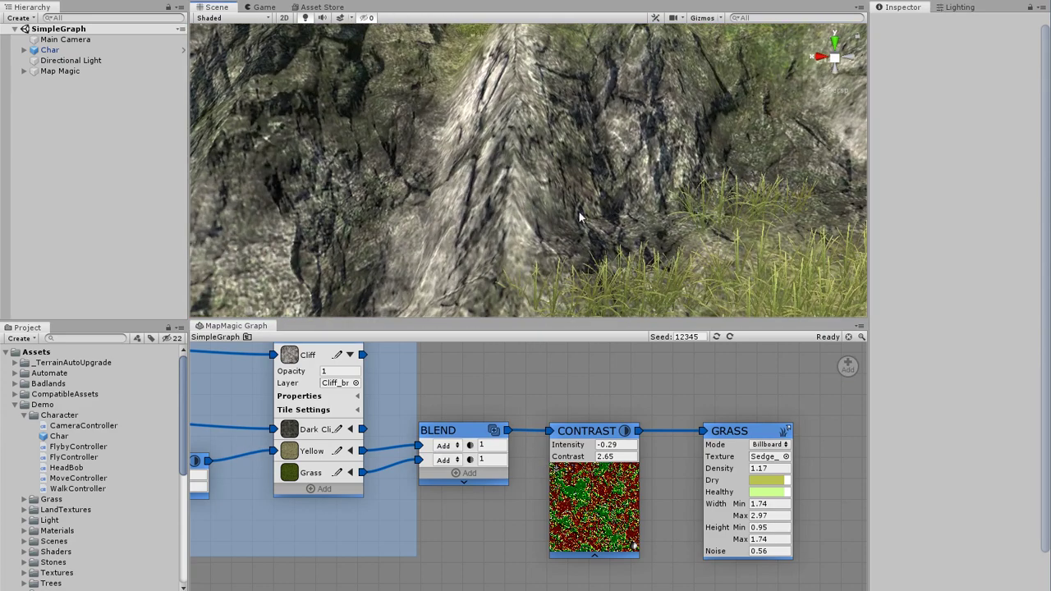
{"action": "right_click_drag", "start_coordinate": [581, 215], "coordinate": [116, 312]}
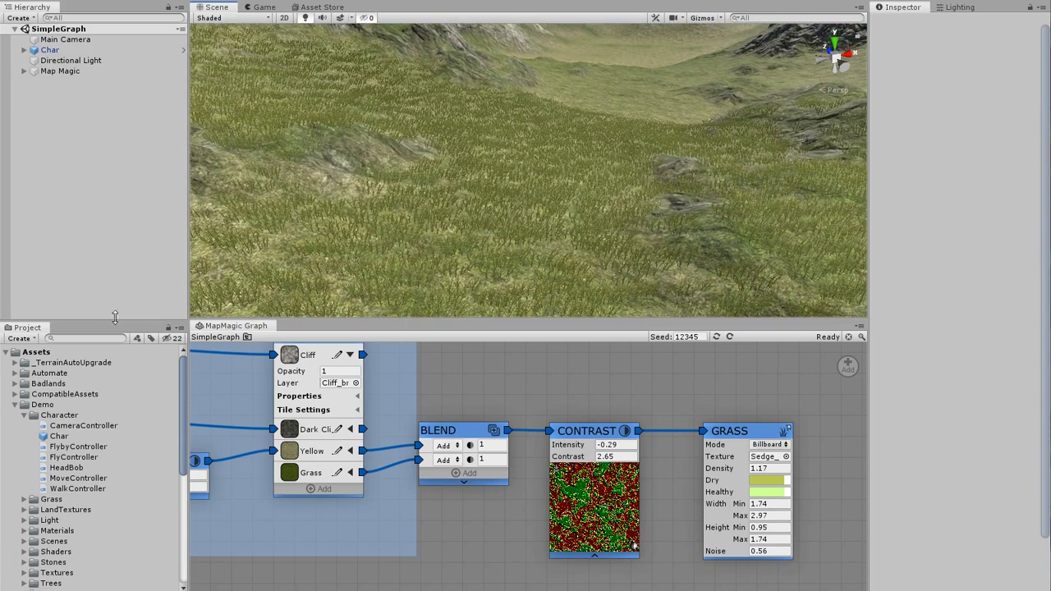
Step: Raise the Grass node's density to 2.15 and check the coverage on the slopes
{"action": "left_click_drag", "start_coordinate": [714, 470], "coordinate": [775, 471]}
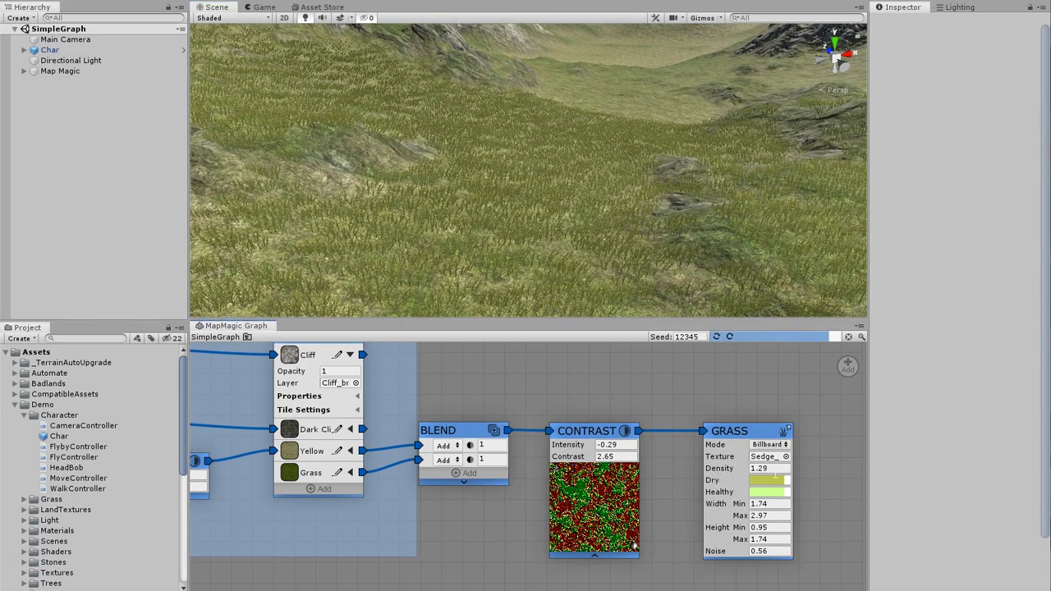
{"action": "left_click_drag", "start_coordinate": [868, 484], "coordinate": [1047, 481]}
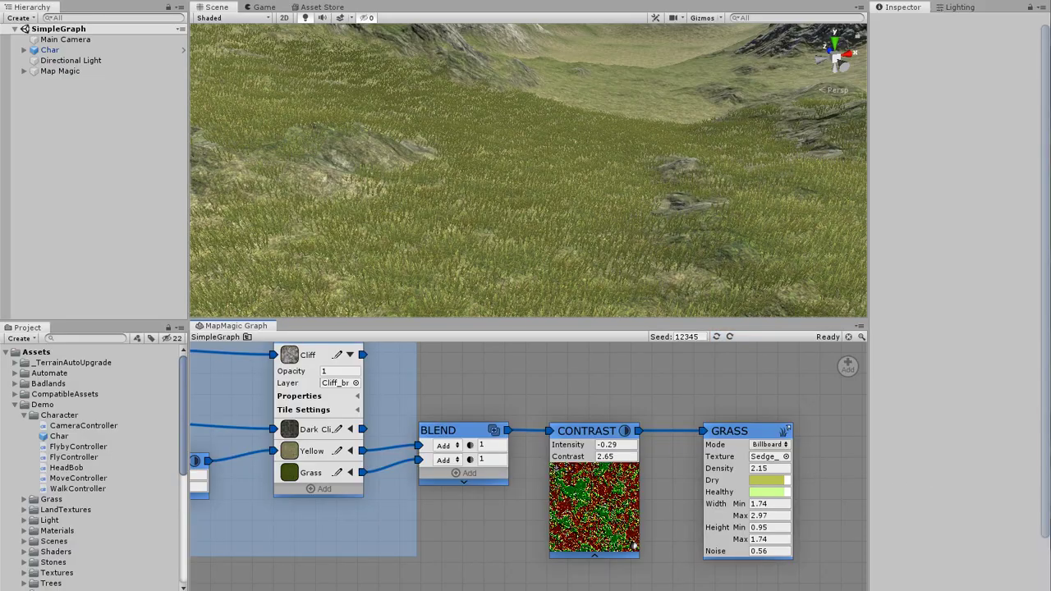
{"action": "right_click_drag", "start_coordinate": [739, 287], "coordinate": [735, 241]}
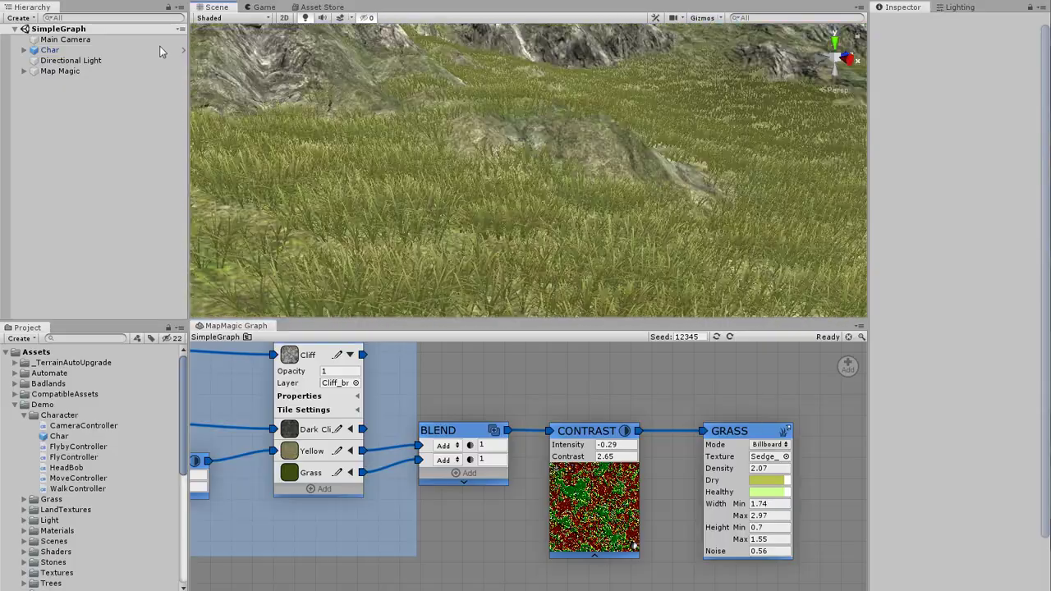
Step: Look around the grassy terrain and leave the maximized Game view to return to the editor
{"action": "right_click_drag", "start_coordinate": [886, 26], "coordinate": [813, 23]}
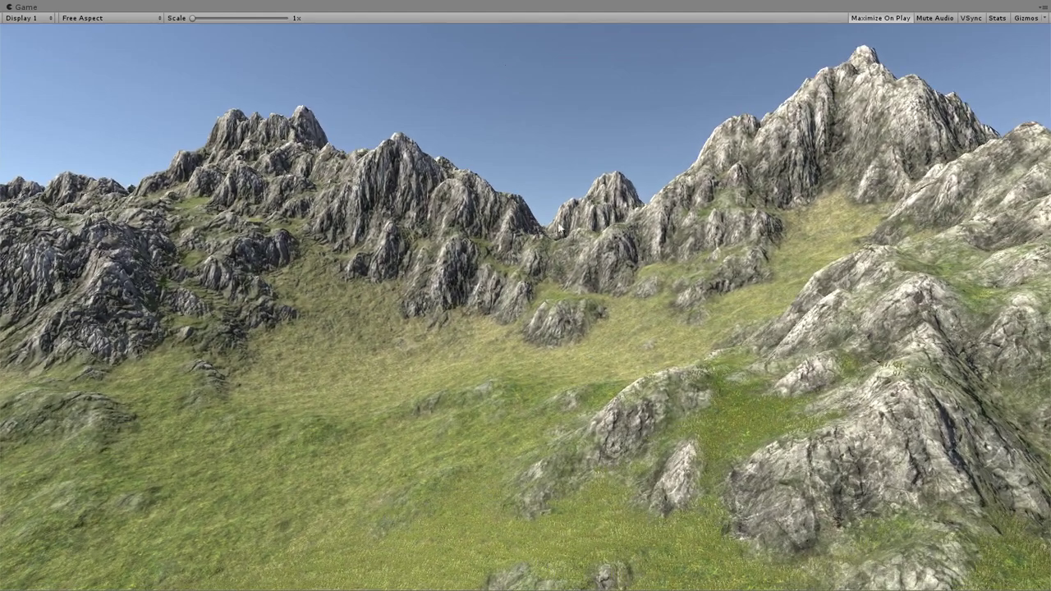
{"action": "left_click", "coordinate": [487, 2]}
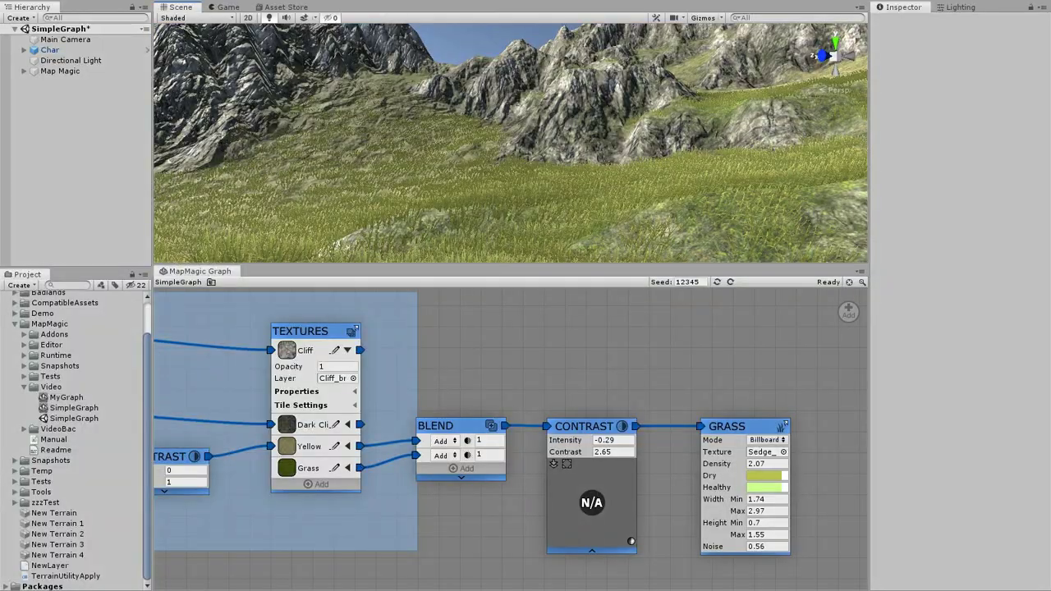